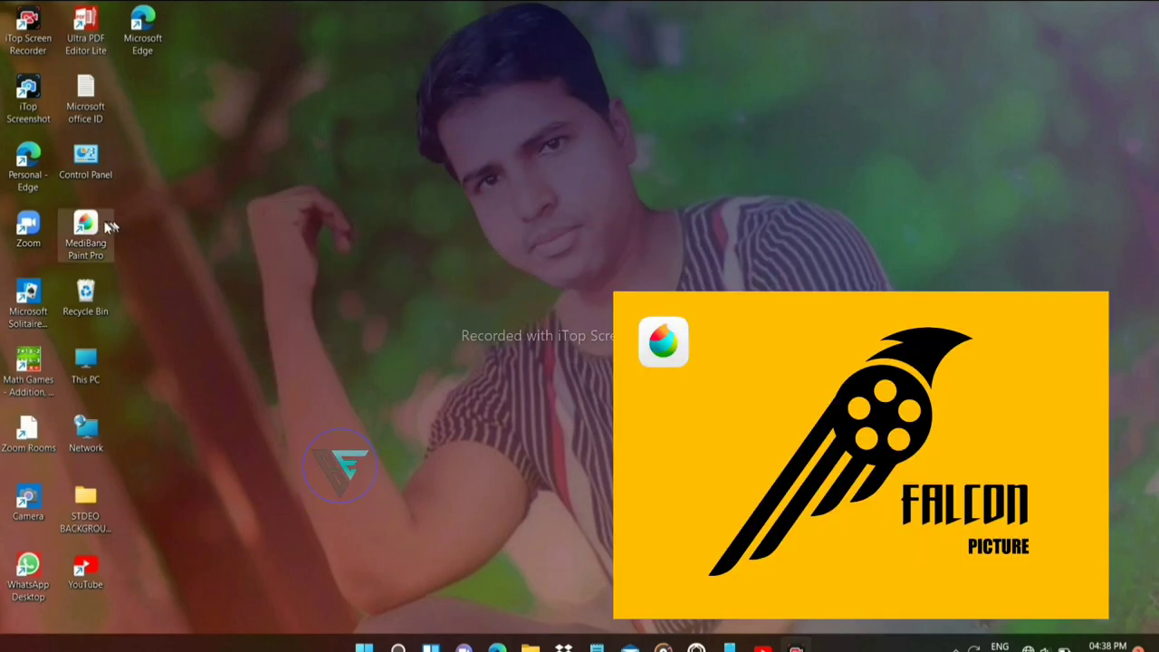
- Launch MediBang Paint Pro from its desktop shortcut
{"action": "double_click", "coordinate": [96, 230]}
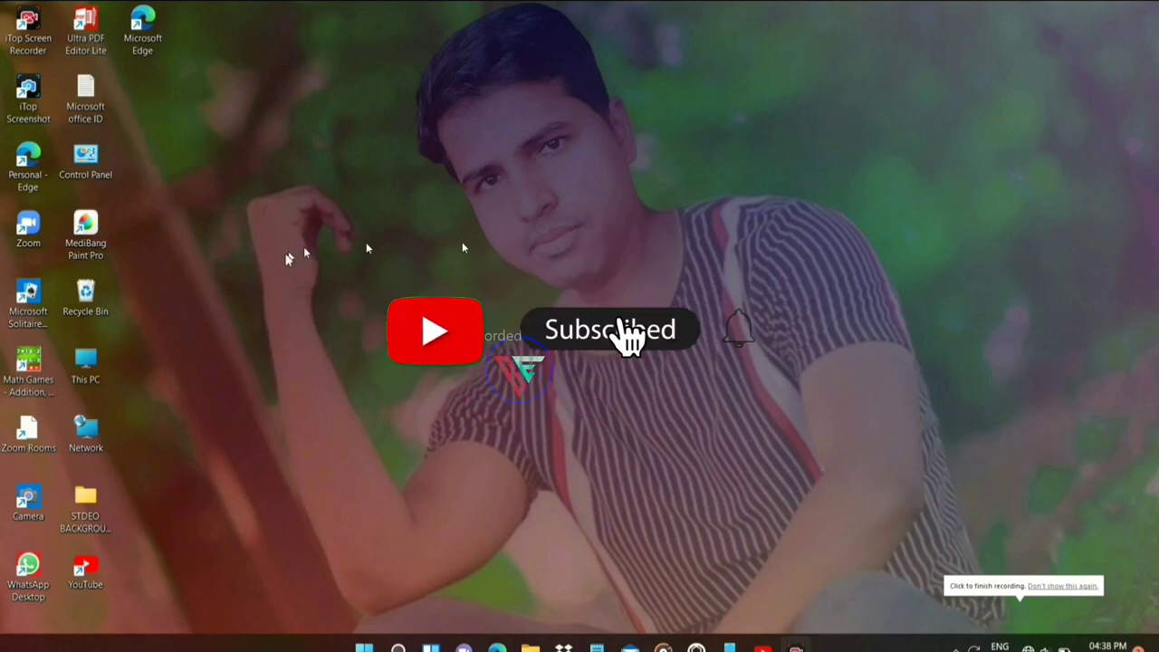
- Create a new 2800×2100 Illustrate canvas and add Layer2 above Layer1
{"action": "double_click", "coordinate": [86, 226]}
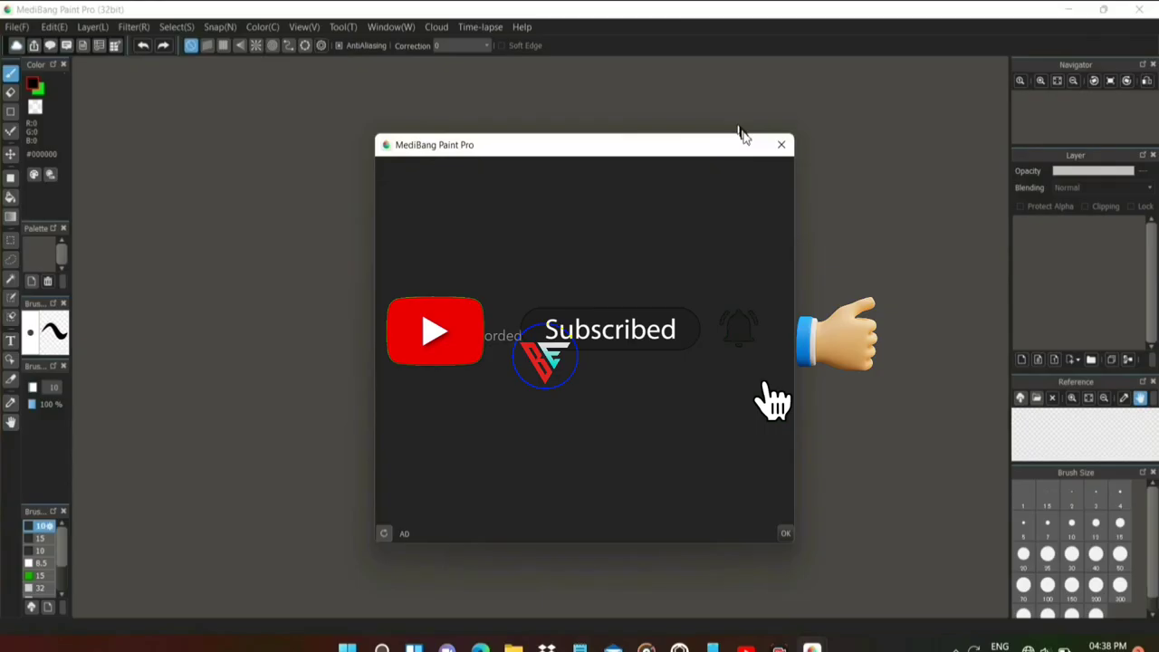
{"action": "left_click", "coordinate": [781, 144]}
{"action": "left_click", "coordinate": [355, 206]}
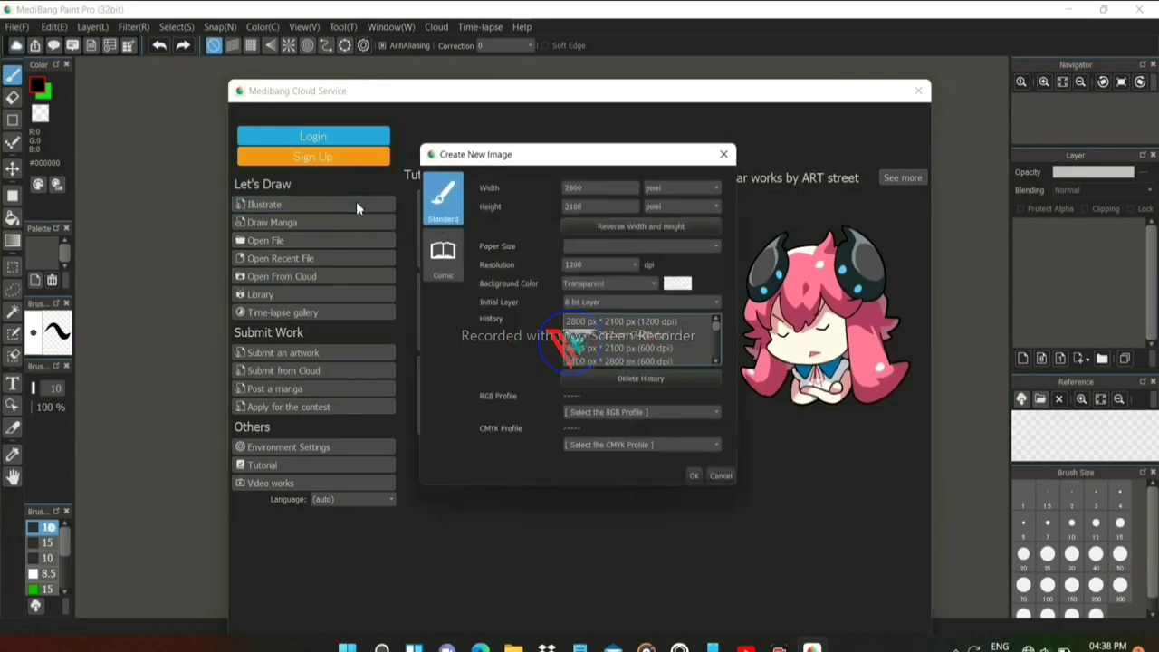
{"action": "left_click", "coordinate": [700, 482]}
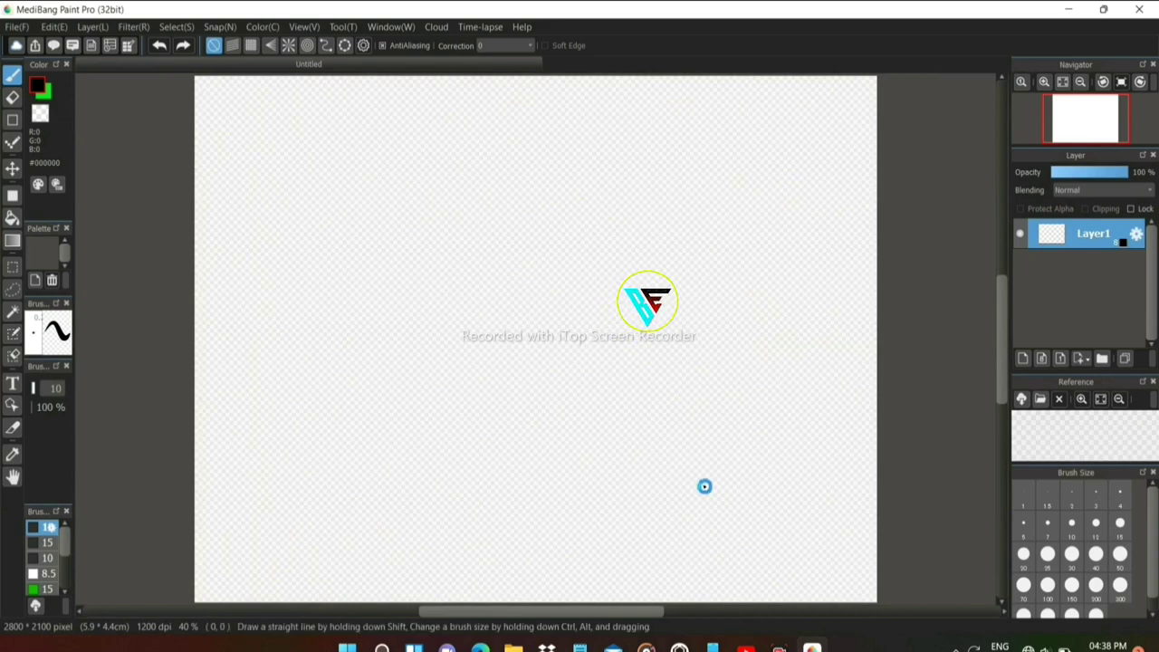
{"action": "scroll", "coordinate": [702, 484], "scroll_direction": "up", "scroll_amount": 1}
{"action": "scroll", "coordinate": [704, 487], "scroll_direction": "up", "scroll_amount": 2}
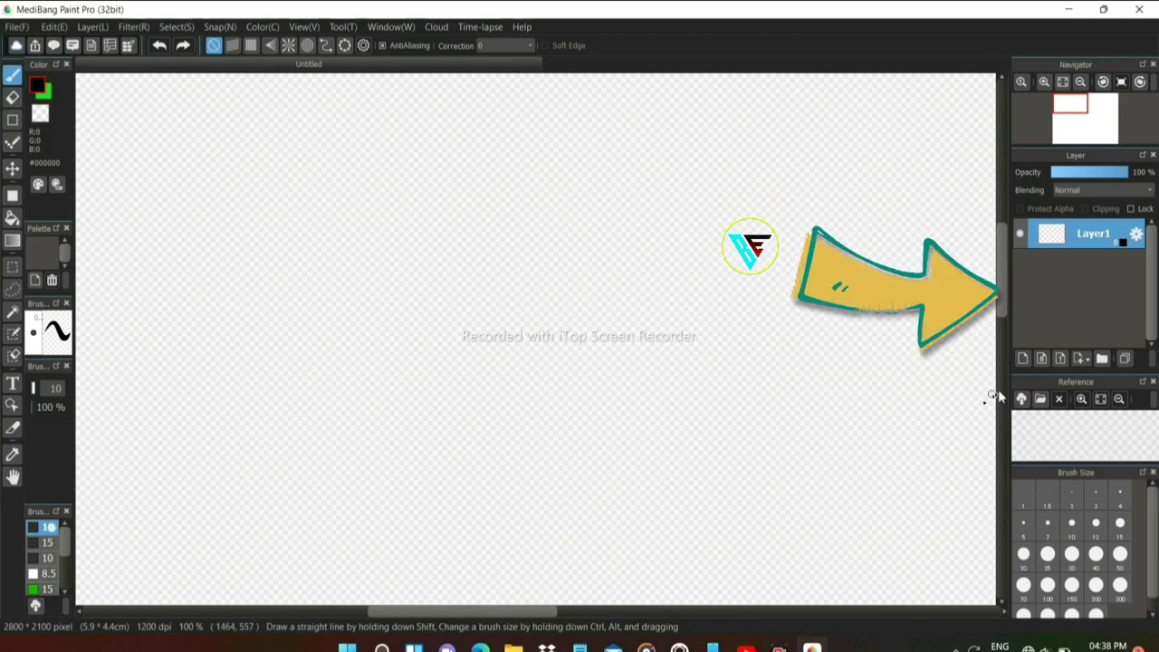
{"action": "left_click", "coordinate": [1023, 360]}
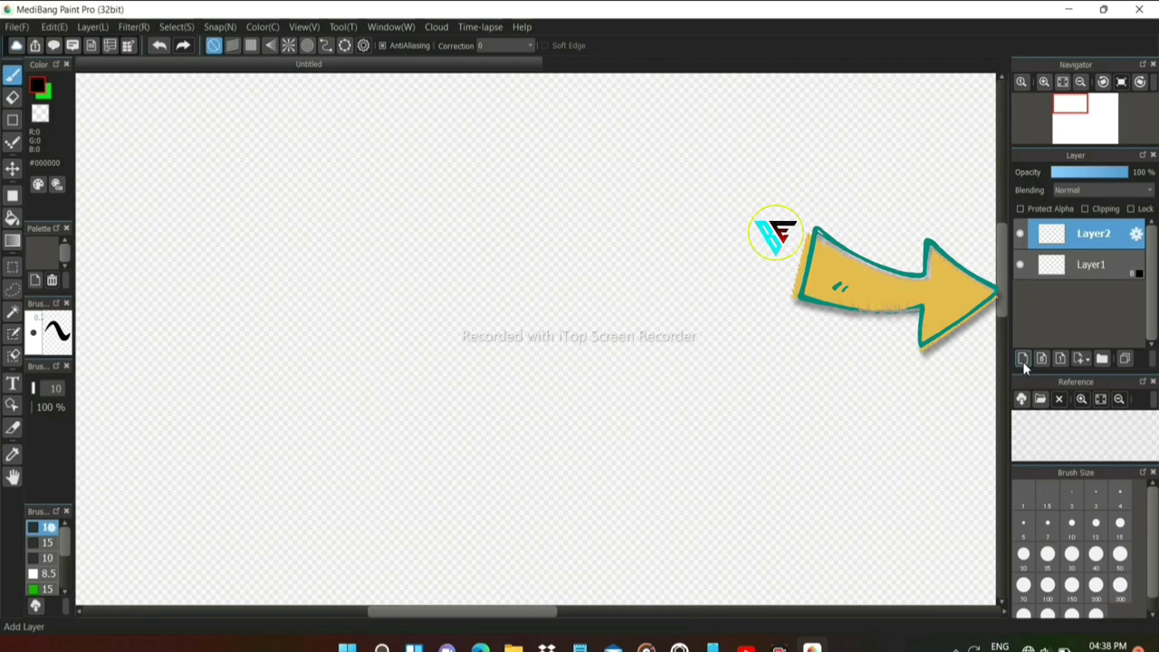
- Draw a large black circle in the canvas centre with the Figure tool's Ellipse shape
{"action": "left_click", "coordinate": [11, 196]}
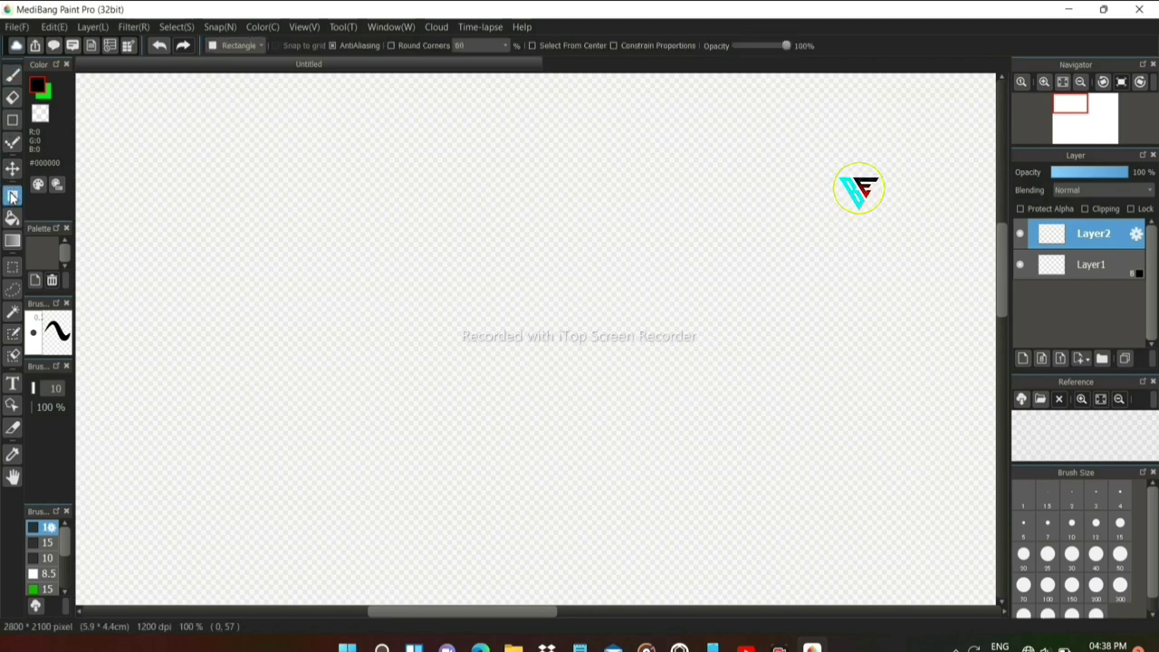
{"action": "left_click", "coordinate": [244, 48]}
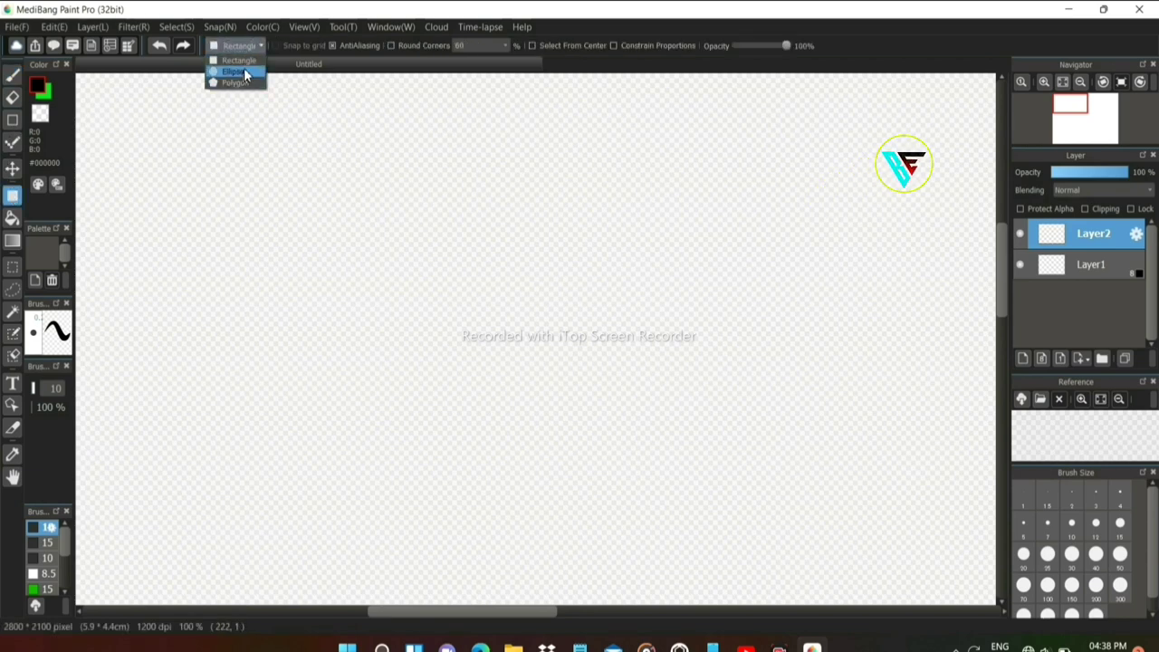
{"action": "left_click", "coordinate": [243, 72]}
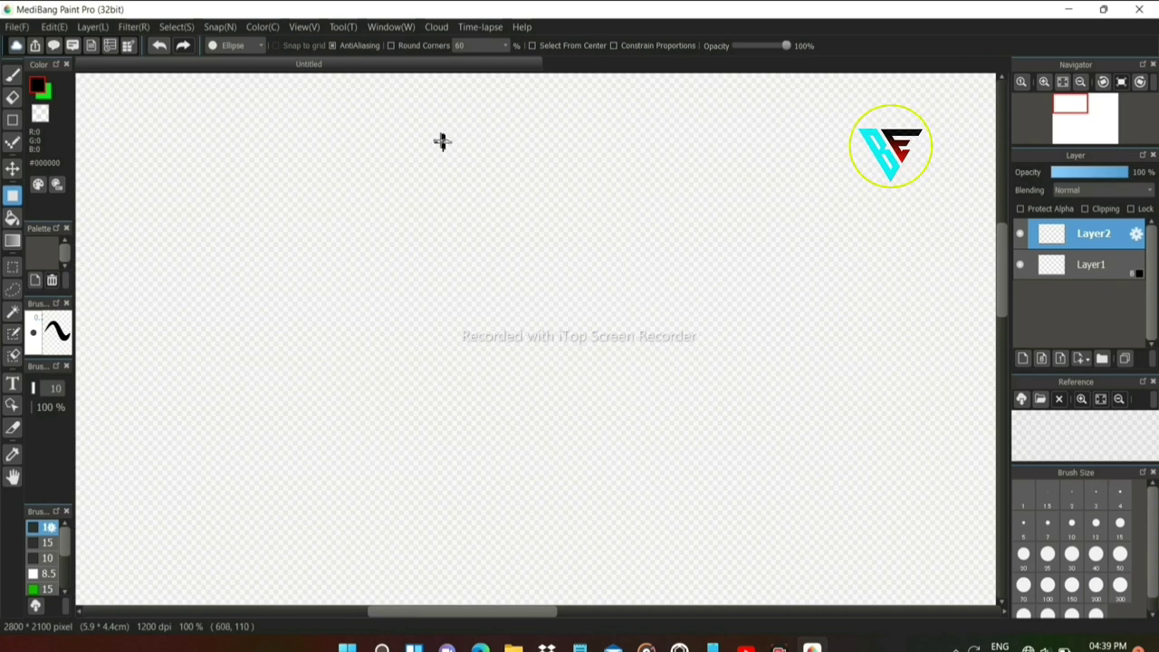
{"action": "mouse_move", "coordinate": [433, 137]}
{"action": "left_mouse_down"}
{"action": "mouse_move", "coordinate": [768, 431]}
{"action": "mouse_move", "coordinate": [761, 467]}
{"action": "left_mouse_up"}
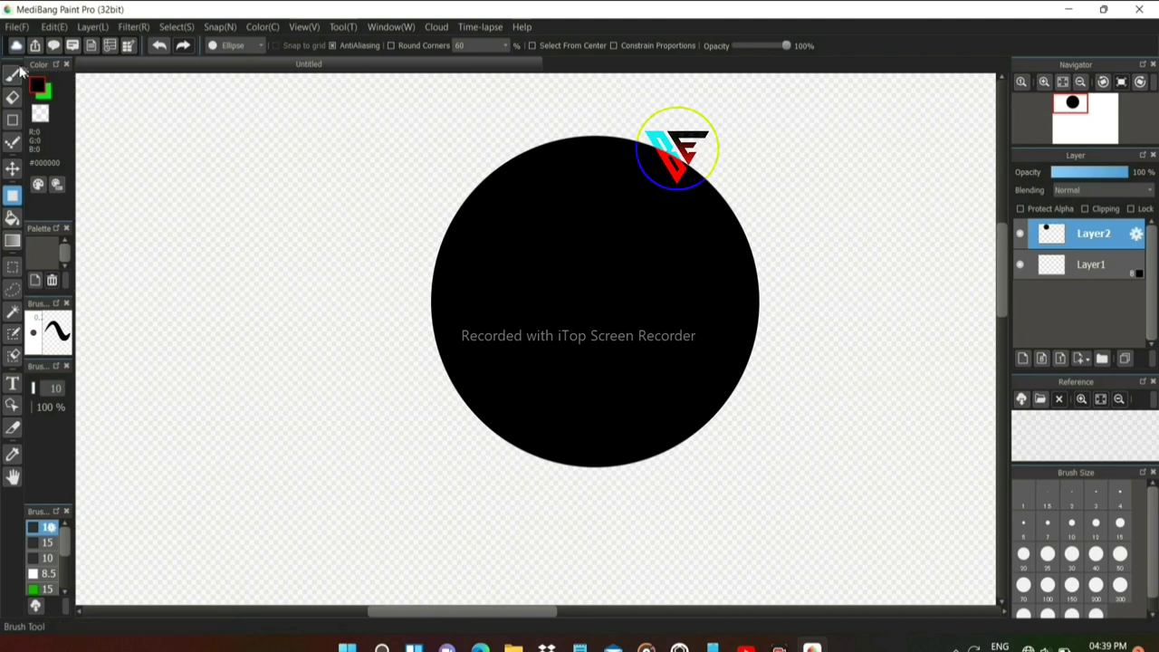
- Drag out an ellipse ruler with the Brush tool's Ellipse snap enabled
{"action": "left_click", "coordinate": [14, 75]}
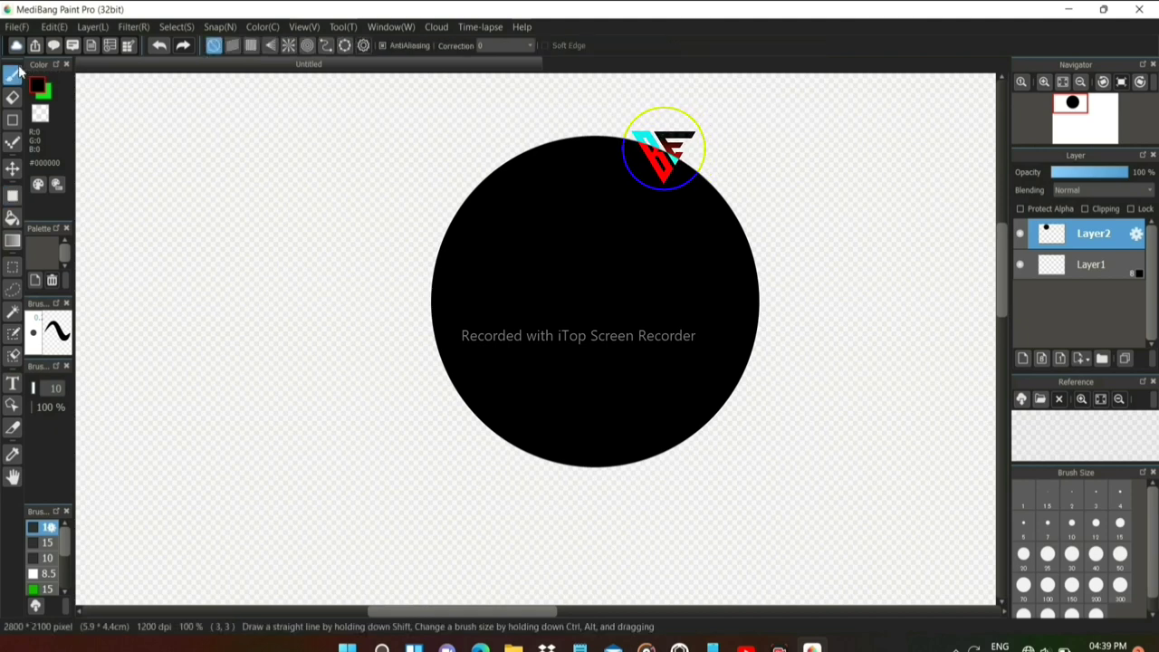
{"action": "left_click", "coordinate": [343, 45]}
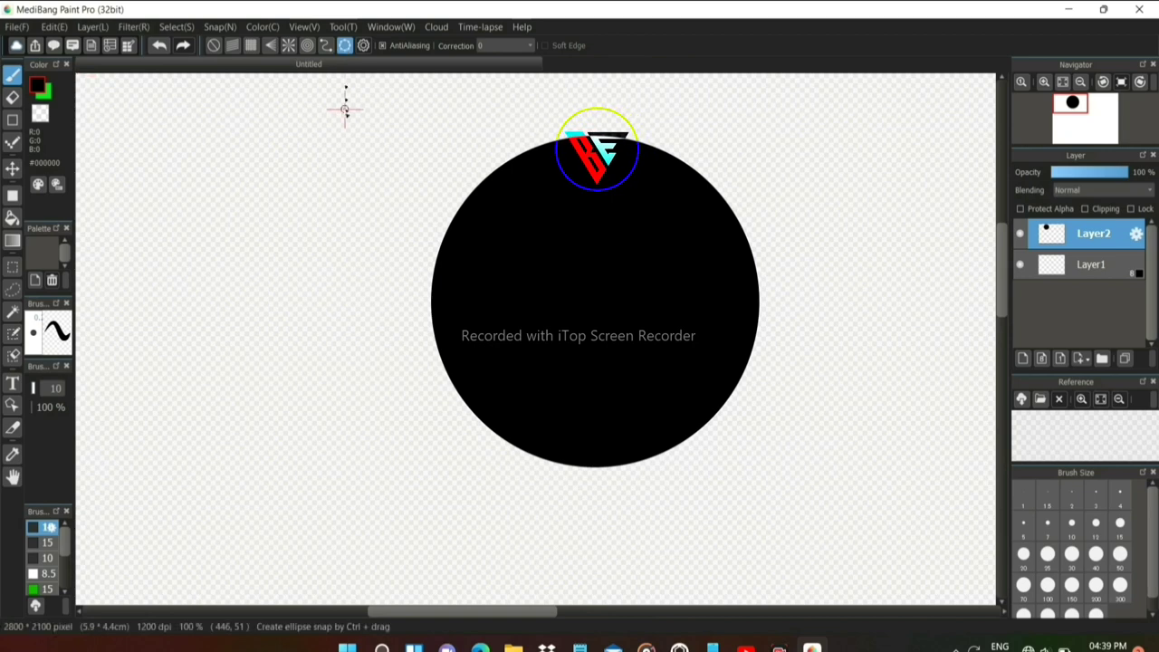
{"action": "mouse_move", "coordinate": [345, 115]}
{"action": "left_mouse_down"}
{"action": "mouse_move", "coordinate": [536, 405]}
{"action": "mouse_move", "coordinate": [599, 465]}
{"action": "left_mouse_up"}
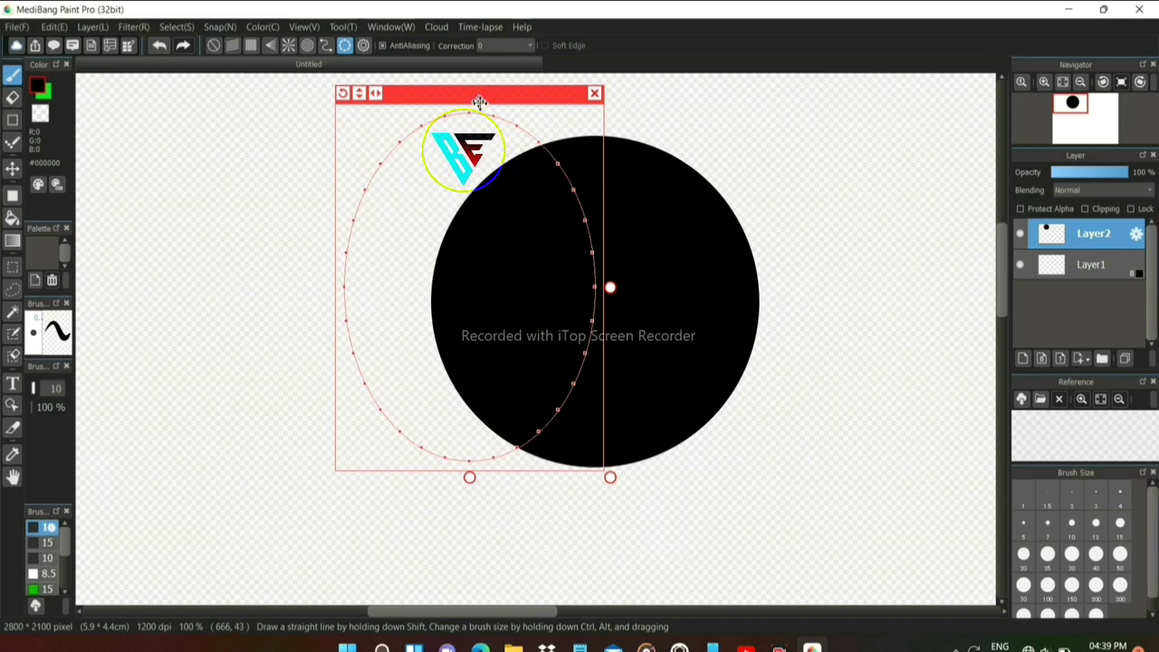
- Move, tilt and resize the ellipse guide over the circle's upper left
{"action": "left_click_drag", "start_coordinate": [480, 97], "coordinate": [471, 177]}
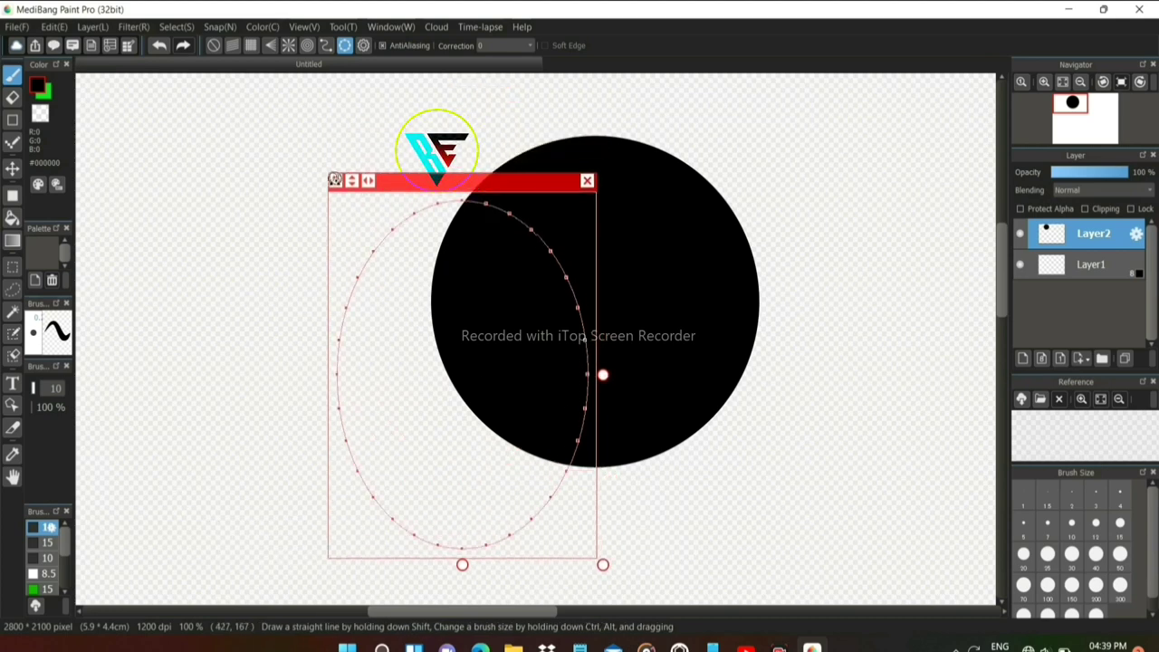
{"action": "left_click_drag", "start_coordinate": [326, 208], "coordinate": [304, 309]}
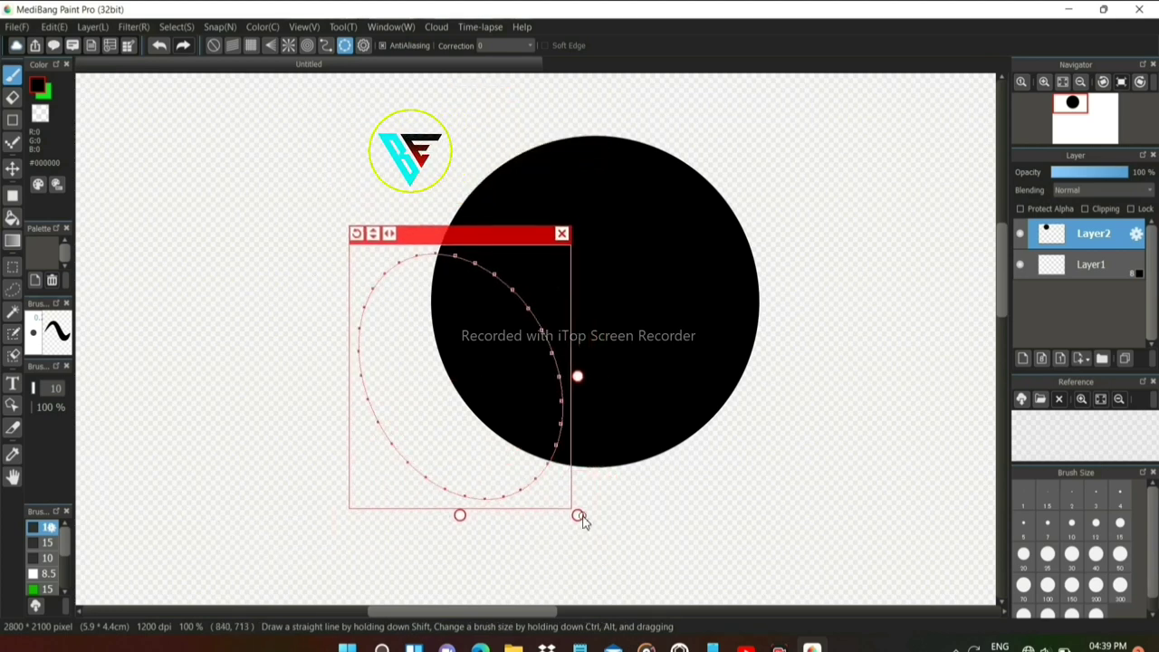
{"action": "mouse_move", "coordinate": [577, 511]}
{"action": "left_mouse_down"}
{"action": "mouse_move", "coordinate": [646, 538]}
{"action": "mouse_move", "coordinate": [552, 489]}
{"action": "left_mouse_up"}
{"action": "left_click_drag", "start_coordinate": [478, 260], "coordinate": [489, 207]}
{"action": "left_click_drag", "start_coordinate": [569, 443], "coordinate": [608, 435]}
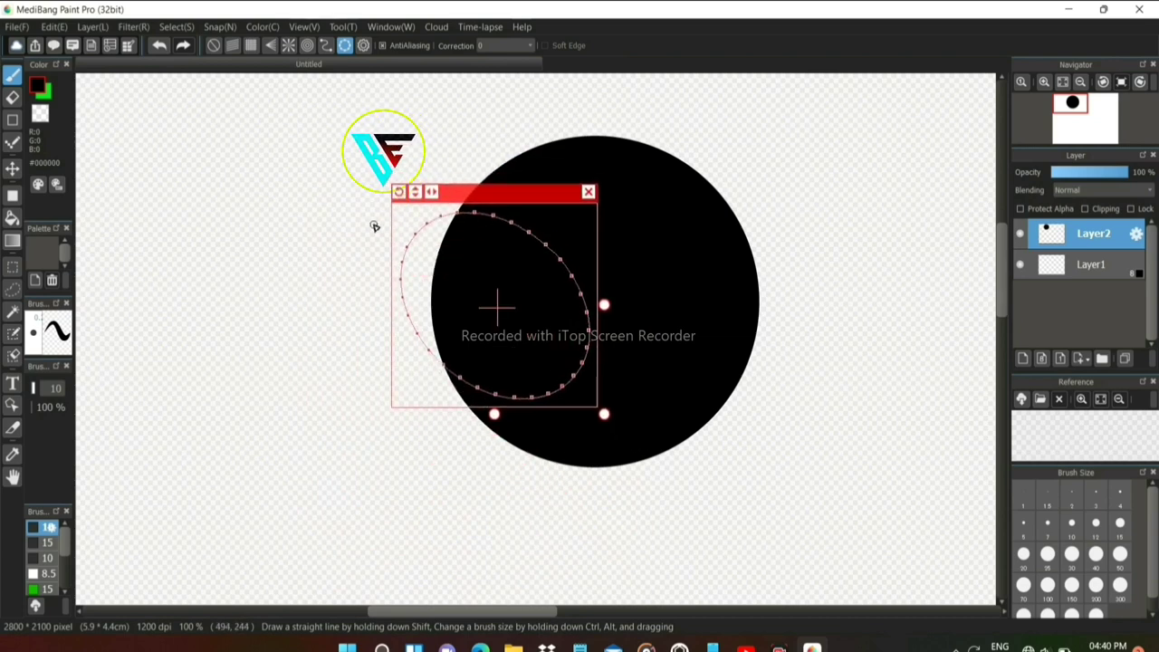
{"action": "left_click_drag", "start_coordinate": [497, 305], "coordinate": [527, 172]}
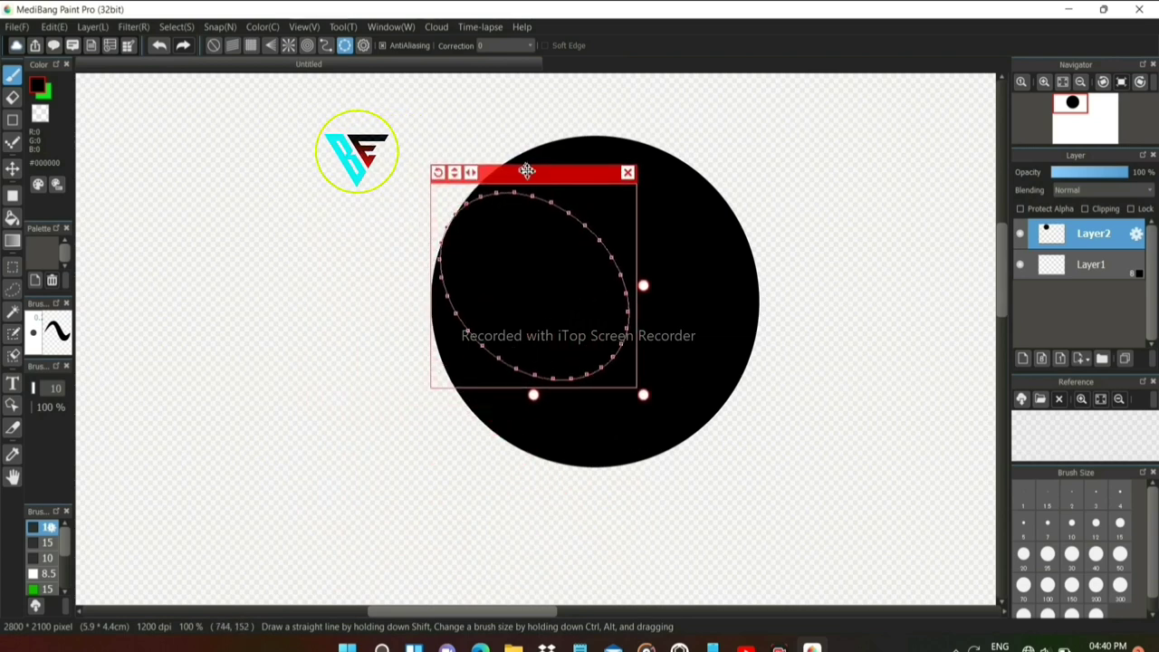
{"action": "left_click_drag", "start_coordinate": [642, 394], "coordinate": [665, 411]}
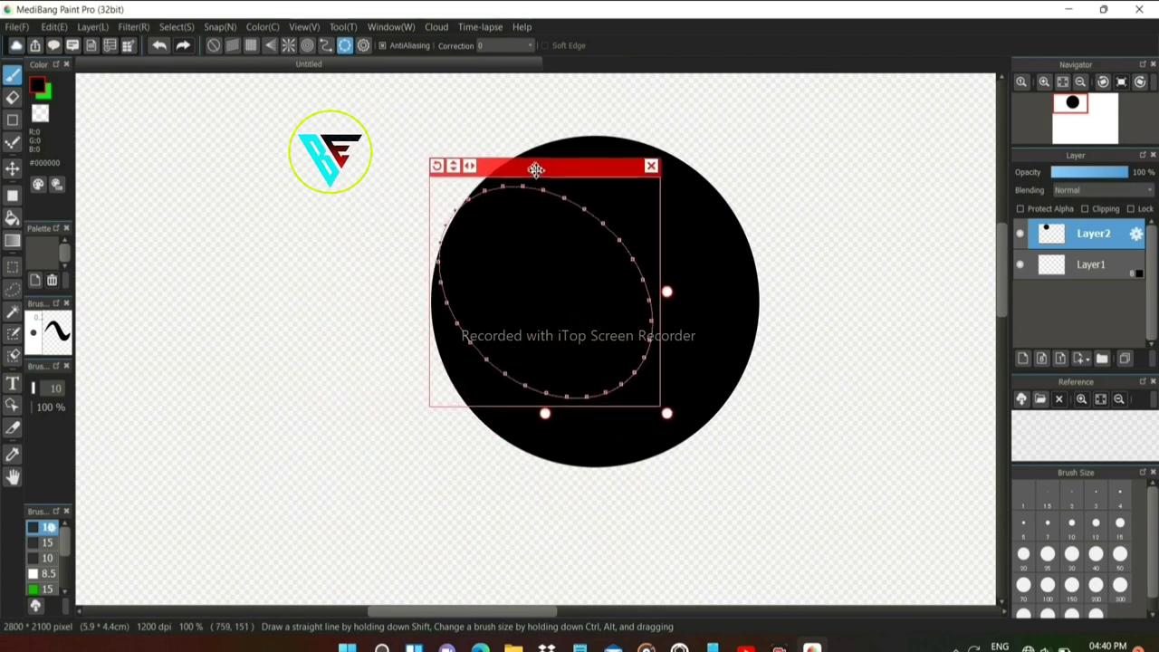
- Erase two curved gaps along the ellipse guide, across the circle's top and down its right side
{"action": "key", "text": "e"}
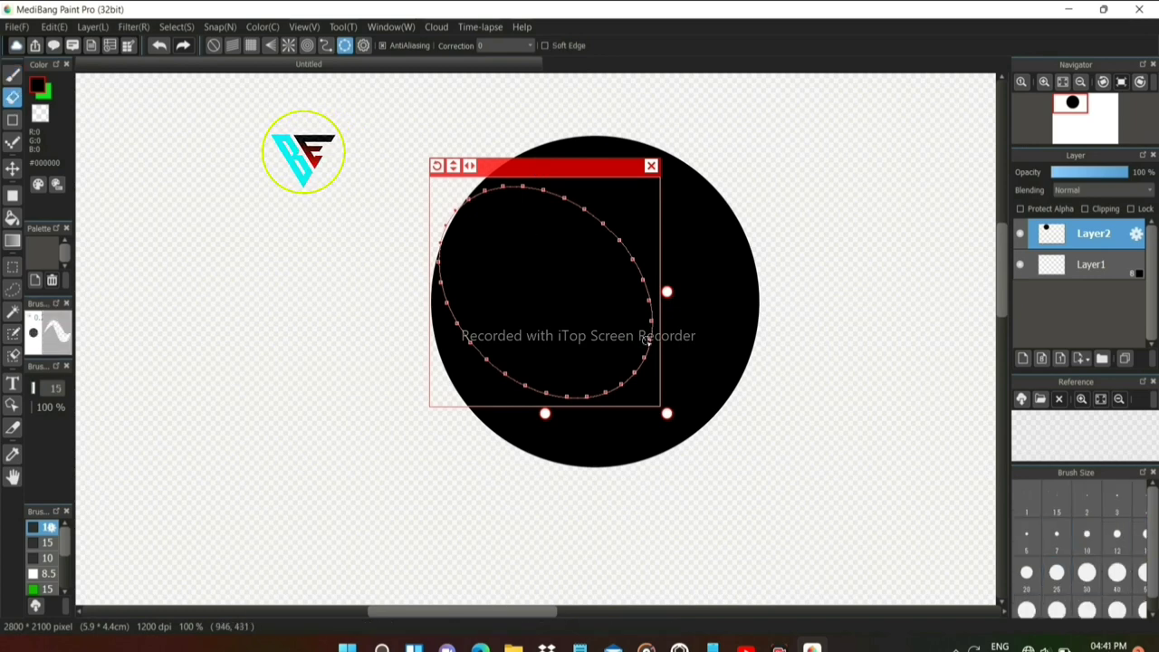
{"action": "mouse_move", "coordinate": [444, 231]}
{"action": "left_mouse_down"}
{"action": "mouse_move", "coordinate": [534, 192]}
{"action": "mouse_move", "coordinate": [623, 266]}
{"action": "left_mouse_up"}
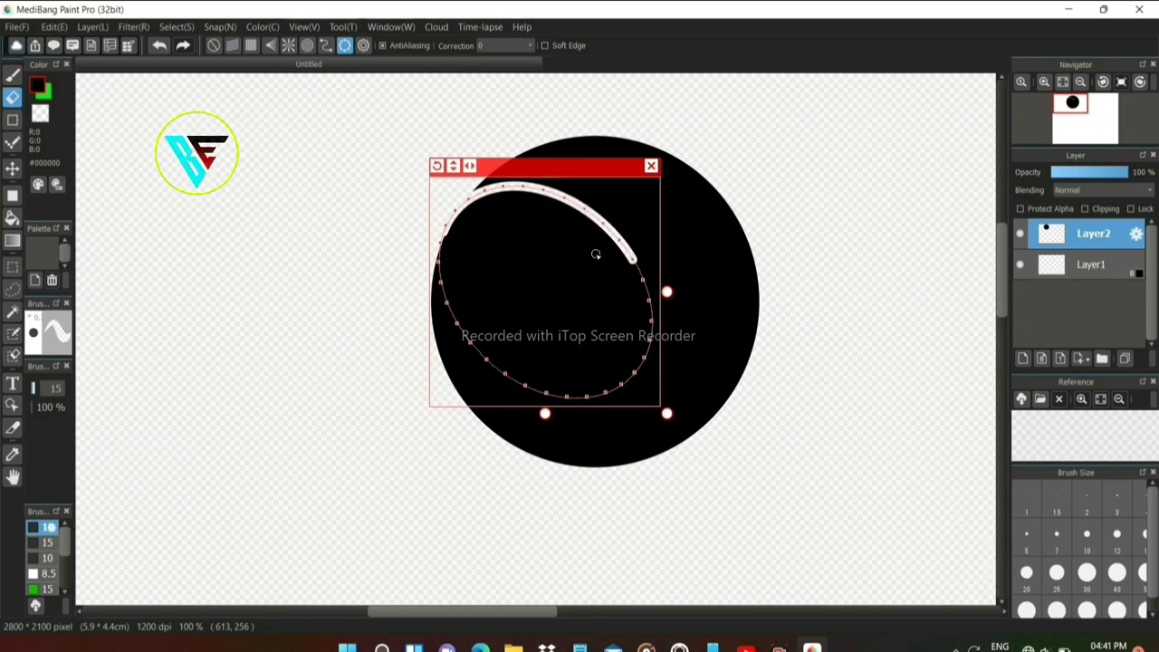
{"action": "left_click_drag", "start_coordinate": [575, 170], "coordinate": [767, 157]}
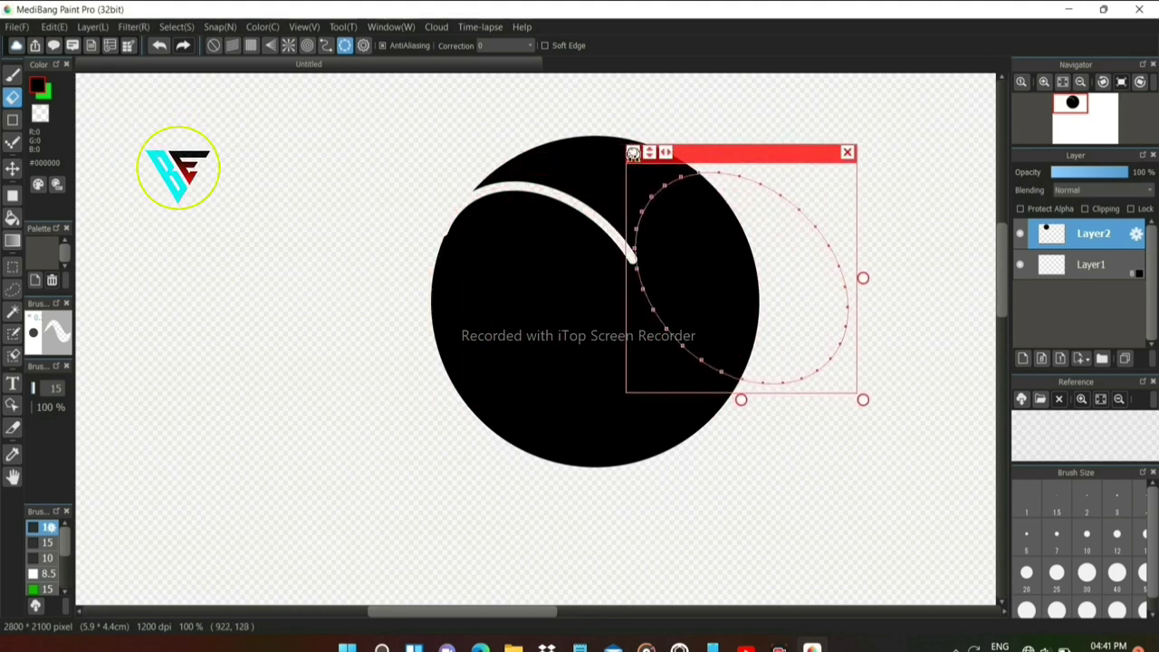
{"action": "mouse_move", "coordinate": [632, 153]}
{"action": "left_mouse_down"}
{"action": "mouse_move", "coordinate": [660, 126]}
{"action": "mouse_move", "coordinate": [646, 136]}
{"action": "left_mouse_up"}
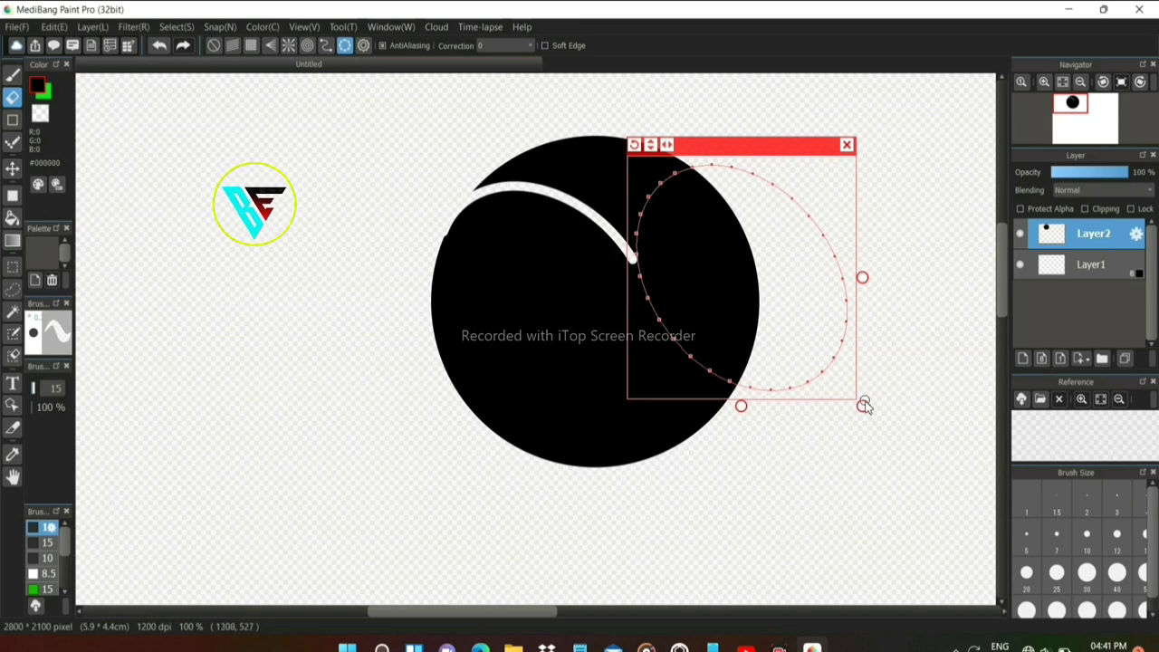
{"action": "left_click_drag", "start_coordinate": [862, 406], "coordinate": [880, 424]}
{"action": "mouse_move", "coordinate": [727, 146]}
{"action": "left_mouse_down"}
{"action": "mouse_move", "coordinate": [740, 153]}
{"action": "mouse_move", "coordinate": [668, 187]}
{"action": "mouse_move", "coordinate": [657, 256]}
{"action": "mouse_move", "coordinate": [755, 345]}
{"action": "left_mouse_up"}
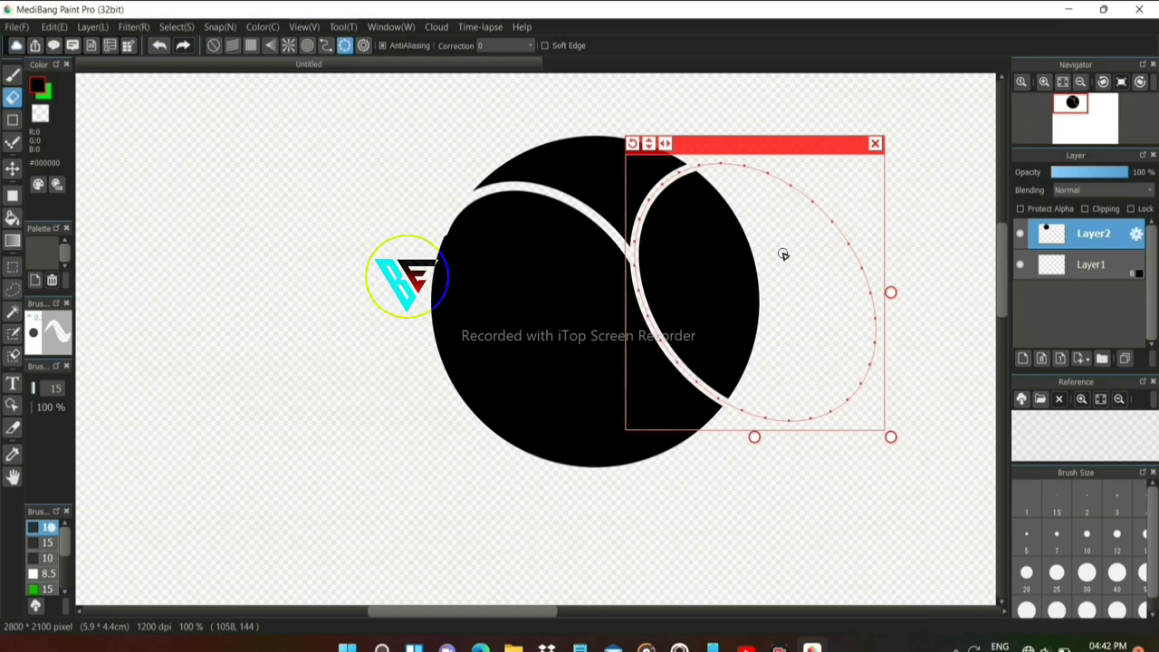
{"action": "left_click_drag", "start_coordinate": [890, 437], "coordinate": [905, 458]}
{"action": "left_click_drag", "start_coordinate": [751, 124], "coordinate": [778, 130]}
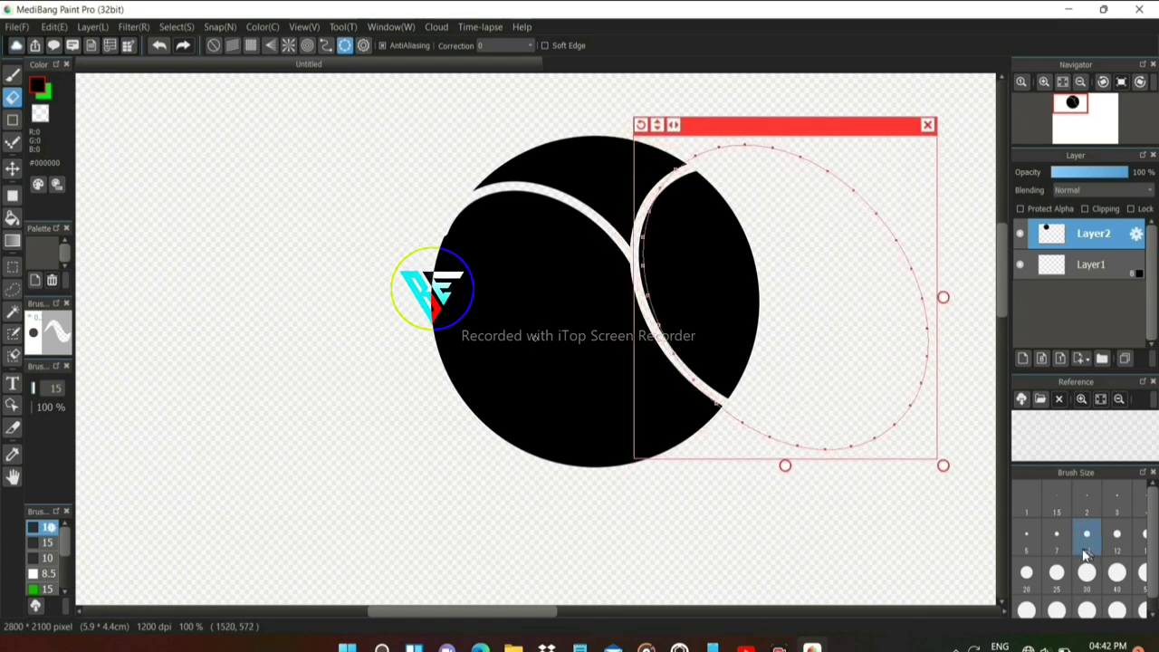
{"action": "left_click_drag", "start_coordinate": [695, 368], "coordinate": [677, 180]}
- Move the black arc left and down and apply a transform to it
{"action": "left_click", "coordinate": [927, 124]}
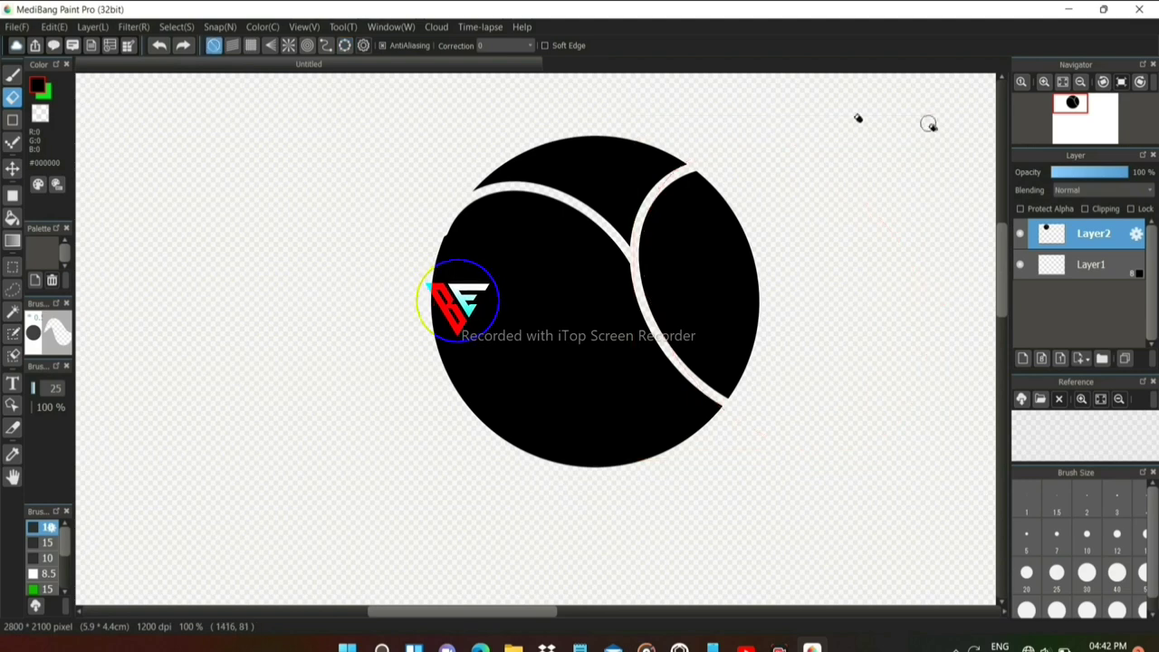
{"action": "left_click", "coordinate": [11, 288]}
{"action": "mouse_move", "coordinate": [400, 229]}
{"action": "left_mouse_down"}
{"action": "mouse_move", "coordinate": [492, 194]}
{"action": "mouse_move", "coordinate": [534, 193]}
{"action": "mouse_move", "coordinate": [600, 212]}
{"action": "mouse_move", "coordinate": [640, 251]}
{"action": "mouse_move", "coordinate": [668, 194]}
{"action": "mouse_move", "coordinate": [796, 202]}
{"action": "mouse_move", "coordinate": [400, 234]}
{"action": "left_mouse_up"}
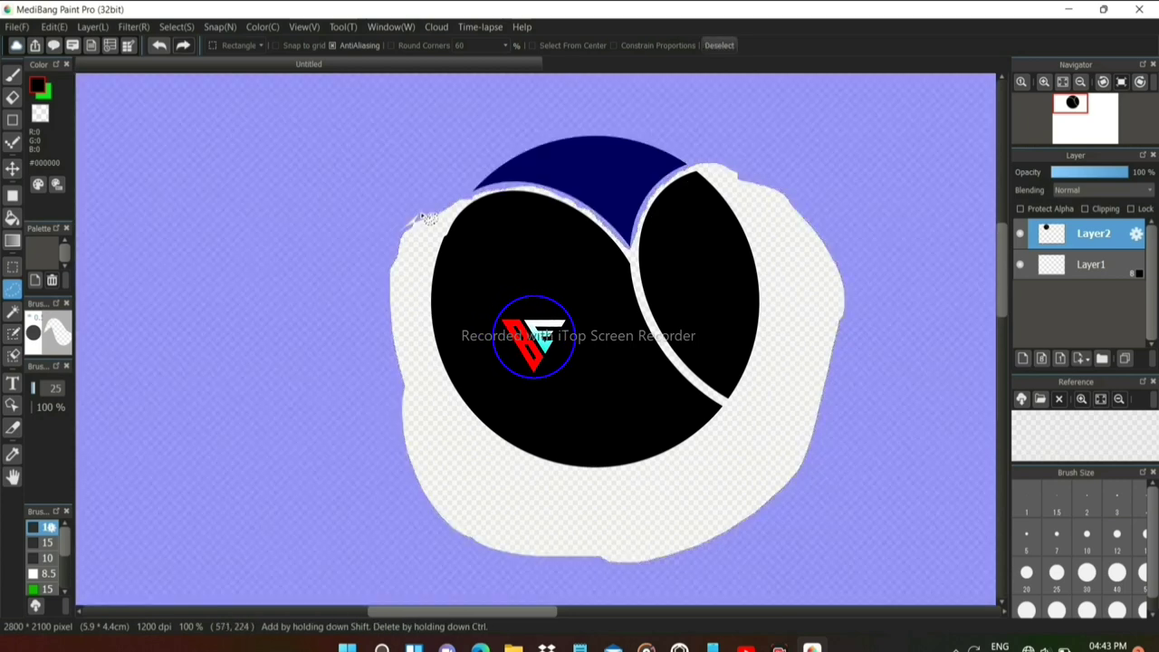
{"action": "left_click", "coordinate": [720, 47]}
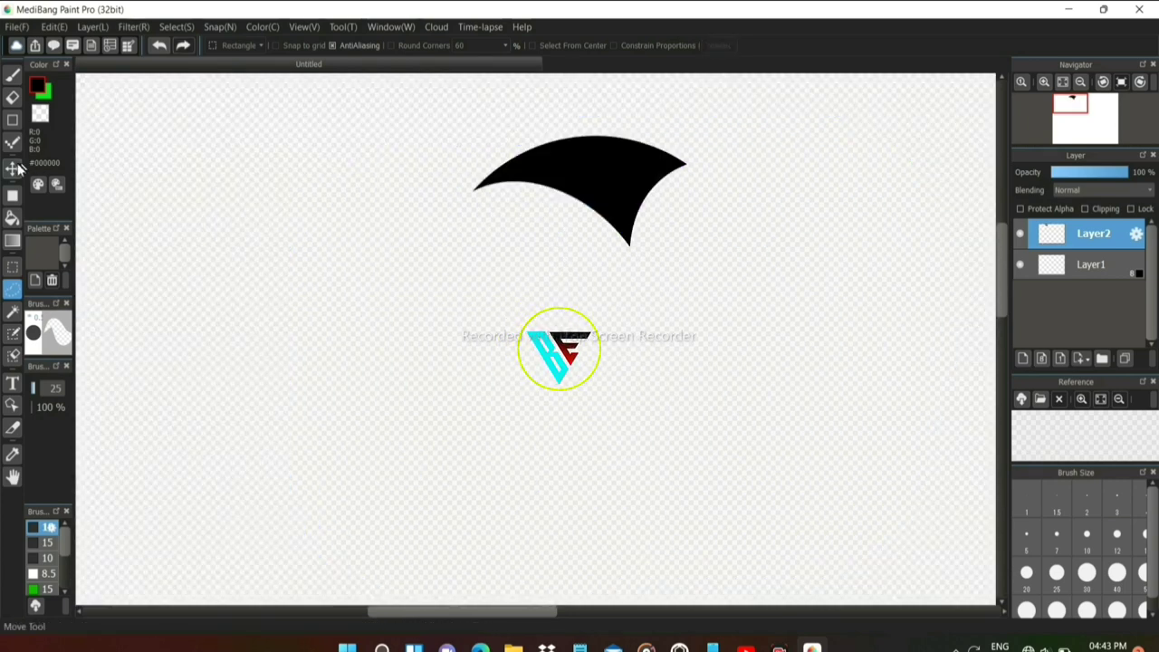
{"action": "key", "text": "v"}
{"action": "left_click_drag", "start_coordinate": [579, 315], "coordinate": [532, 340]}
{"action": "left_click", "coordinate": [177, 27]}
{"action": "left_click", "coordinate": [220, 218]}
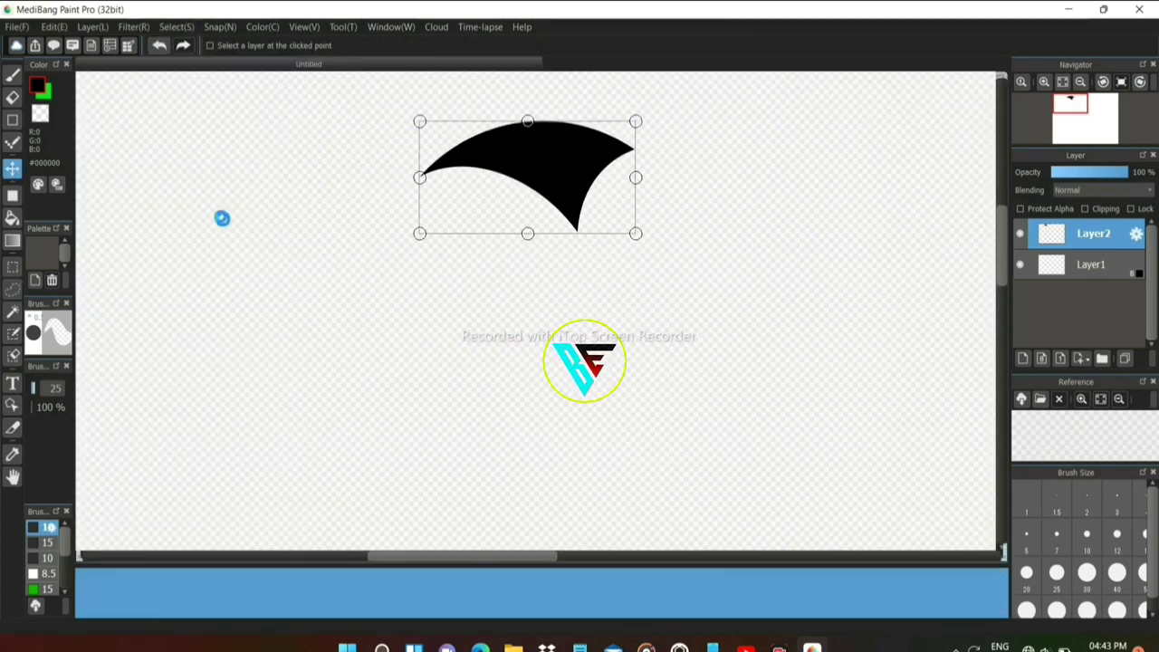
{"action": "key", "text": "Return"}
- Duplicate the arc's layer, shift the copy down-right and rotate it slightly
{"action": "left_click", "coordinate": [1125, 357]}
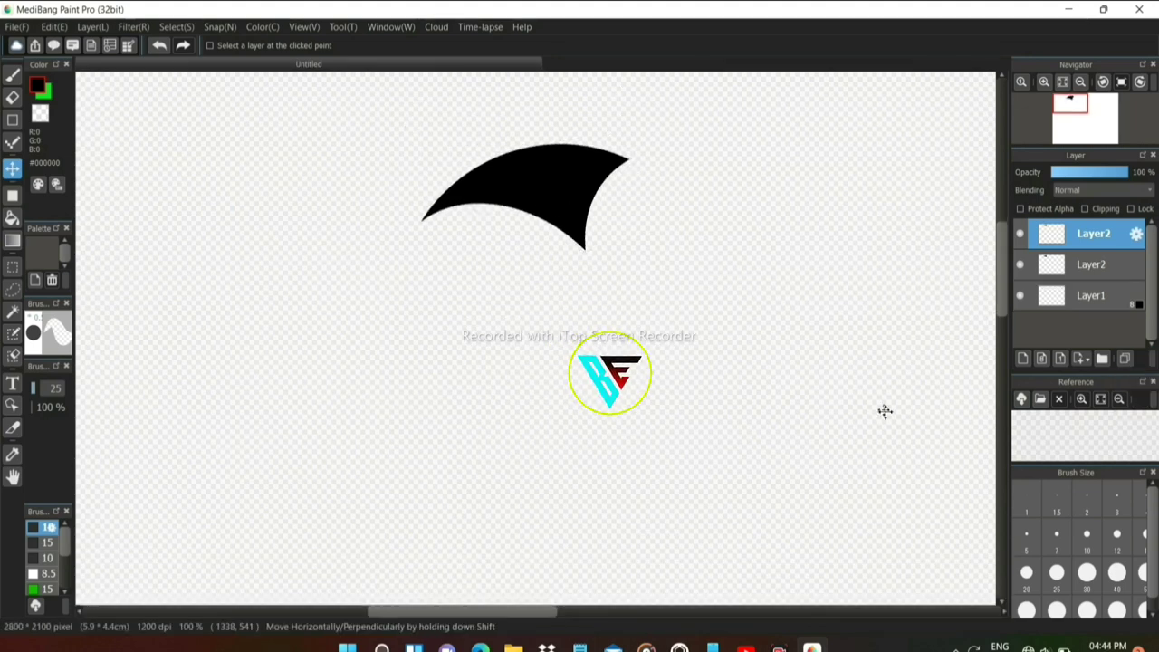
{"action": "mouse_move", "coordinate": [501, 221]}
{"action": "left_mouse_down"}
{"action": "mouse_move", "coordinate": [515, 268]}
{"action": "mouse_move", "coordinate": [481, 264]}
{"action": "left_mouse_up"}
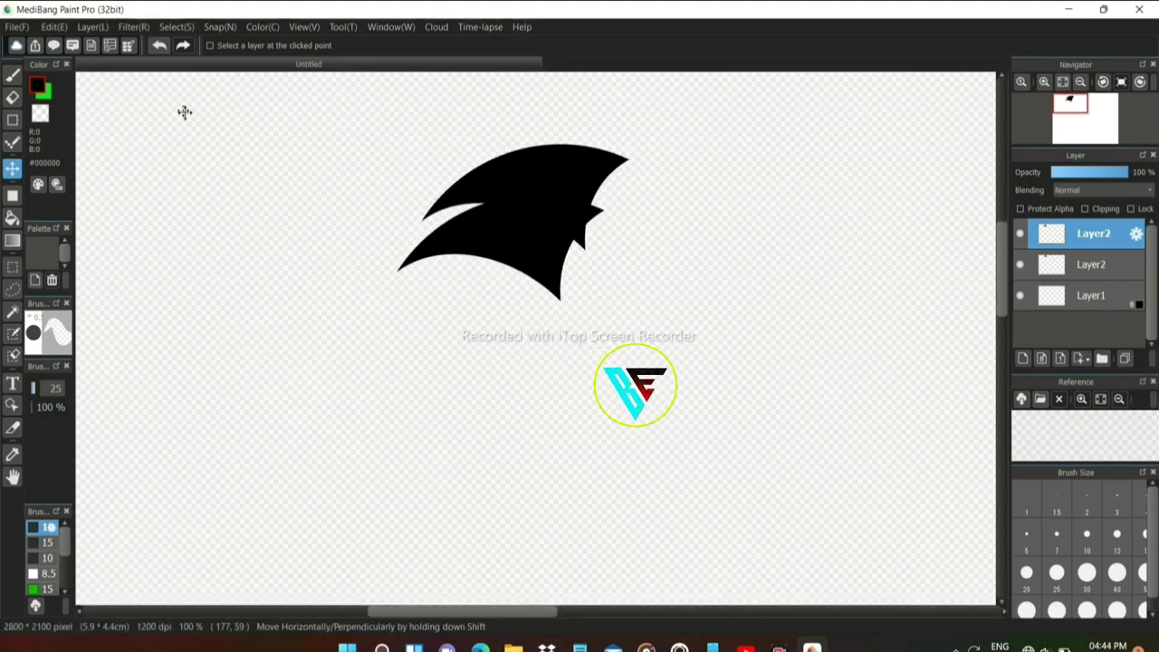
{"action": "left_click", "coordinate": [176, 26]}
{"action": "left_click", "coordinate": [220, 207]}
{"action": "left_click_drag", "start_coordinate": [429, 365], "coordinate": [449, 359]}
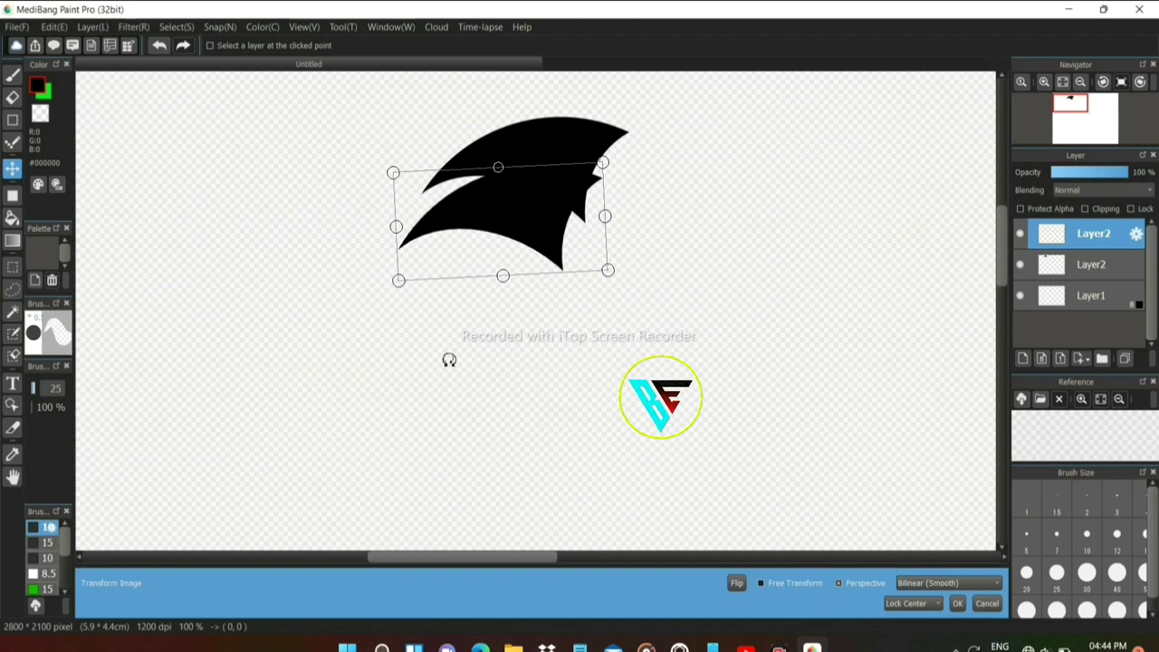
{"action": "key", "text": "Return"}
{"action": "key", "text": "b"}
{"action": "left_click", "coordinate": [344, 45]}
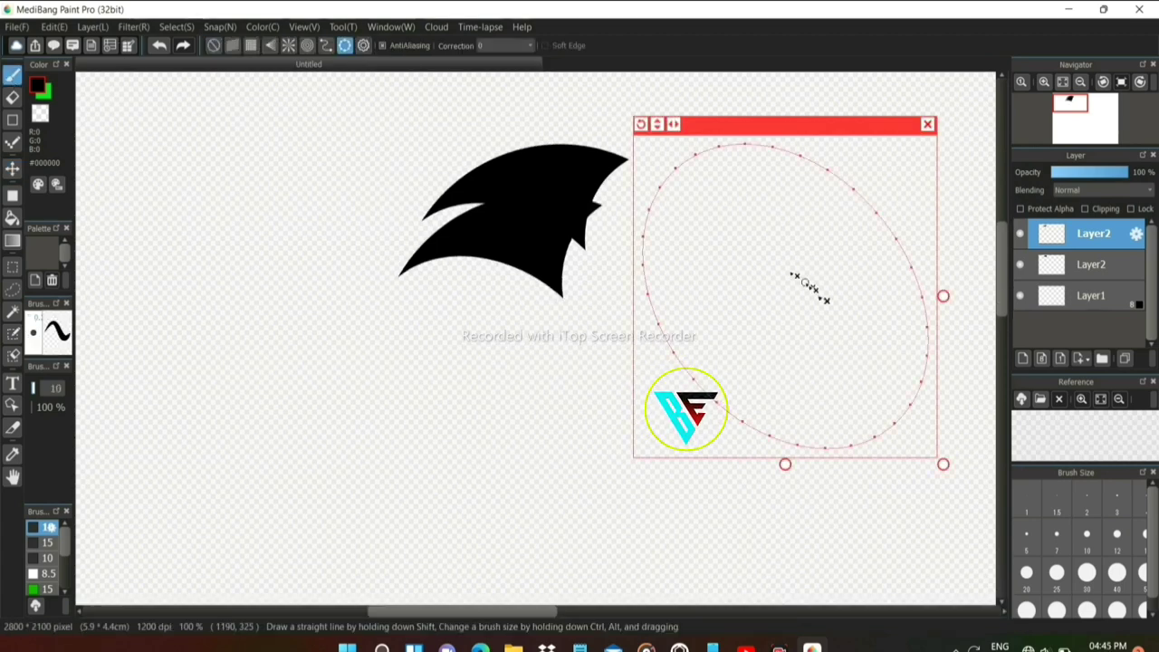
- Reshape, rotate and shrink the ellipse guide, then close it
{"action": "left_click_drag", "start_coordinate": [785, 464], "coordinate": [776, 471]}
{"action": "left_click_drag", "start_coordinate": [942, 296], "coordinate": [954, 298]}
{"action": "mouse_move", "coordinate": [846, 329]}
{"action": "left_mouse_down"}
{"action": "mouse_move", "coordinate": [655, 160]}
{"action": "mouse_move", "coordinate": [878, 359]}
{"action": "left_mouse_up"}
{"action": "left_click", "coordinate": [921, 137]}
- Make an elliptical selection over the wing tips, merge the arc layers, and draw a circle guide
{"action": "left_click", "coordinate": [12, 265]}
{"action": "left_click", "coordinate": [237, 45]}
{"action": "left_click", "coordinate": [233, 71]}
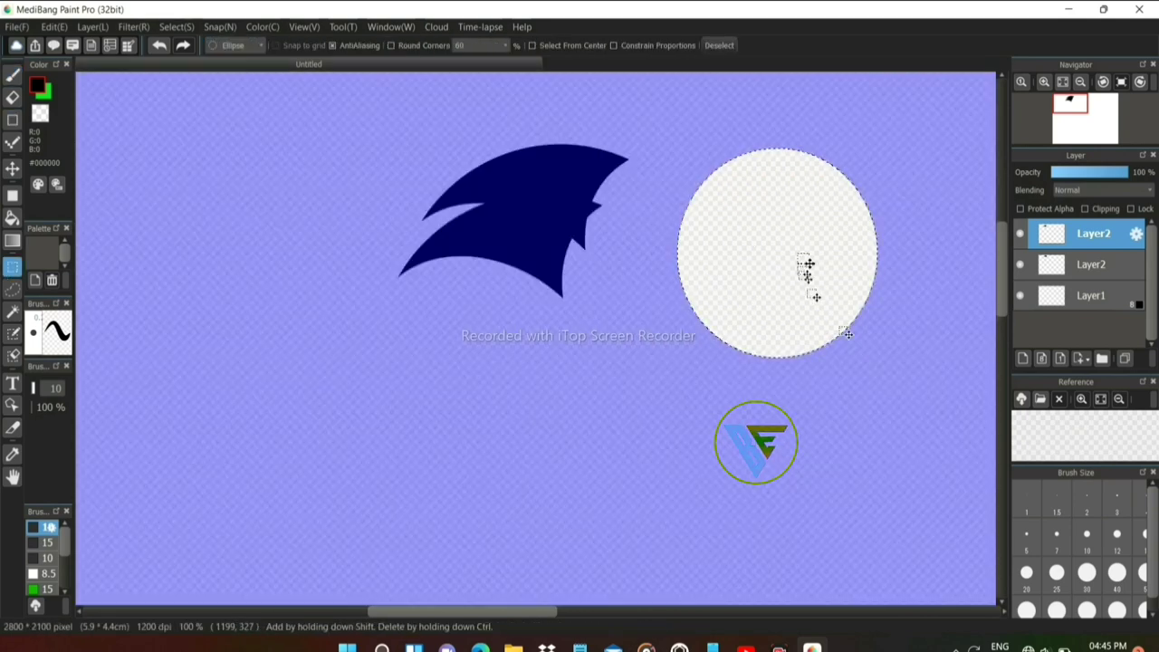
{"action": "left_click_drag", "start_coordinate": [805, 263], "coordinate": [686, 251]}
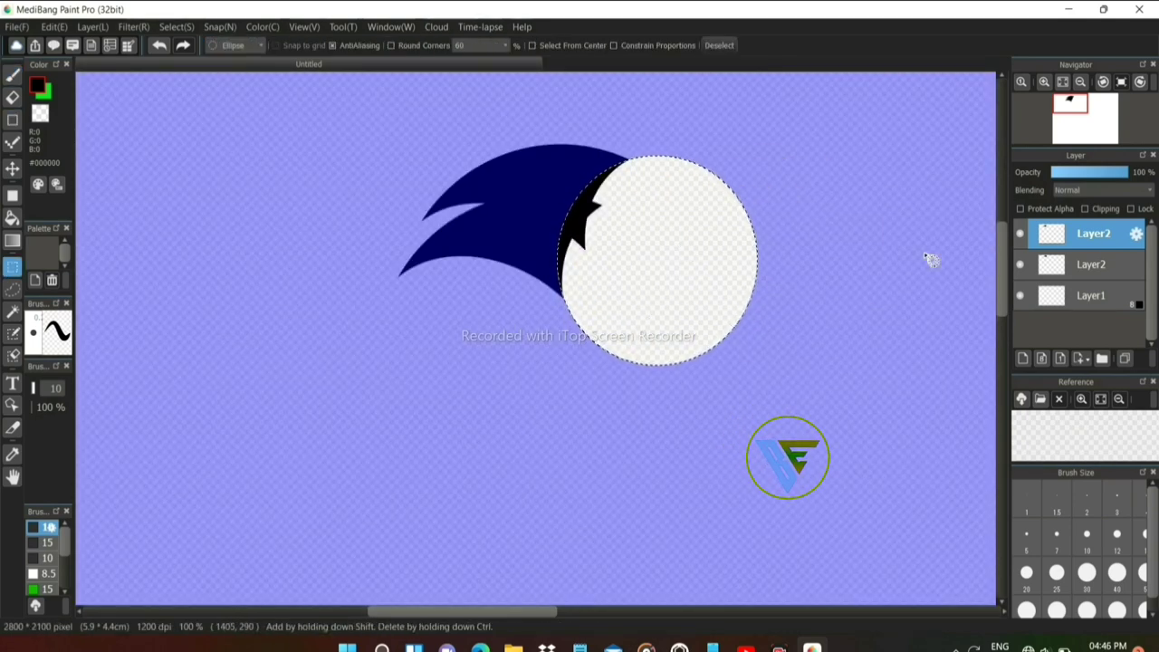
{"action": "left_click", "coordinate": [1124, 358]}
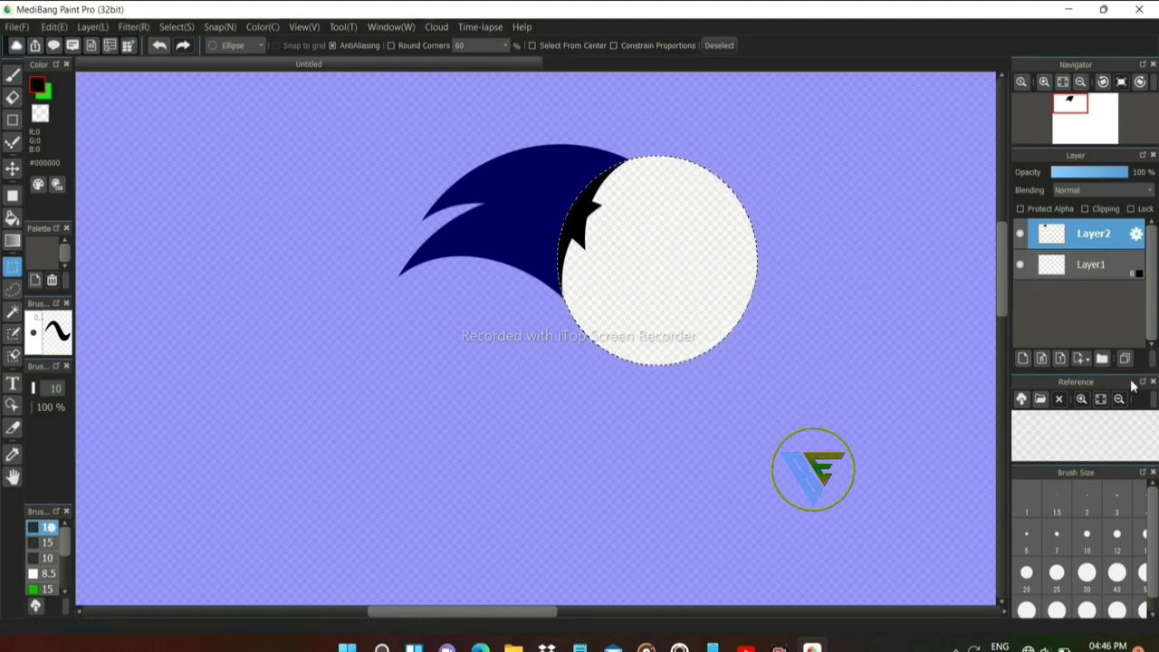
{"action": "left_click", "coordinate": [724, 45]}
{"action": "key", "text": "b"}
{"action": "mouse_move", "coordinate": [340, 120]}
{"action": "left_mouse_down"}
{"action": "mouse_move", "coordinate": [476, 243]}
{"action": "mouse_move", "coordinate": [479, 269]}
{"action": "mouse_move", "coordinate": [526, 292]}
{"action": "mouse_move", "coordinate": [553, 347]}
{"action": "mouse_move", "coordinate": [578, 355]}
{"action": "left_mouse_up"}
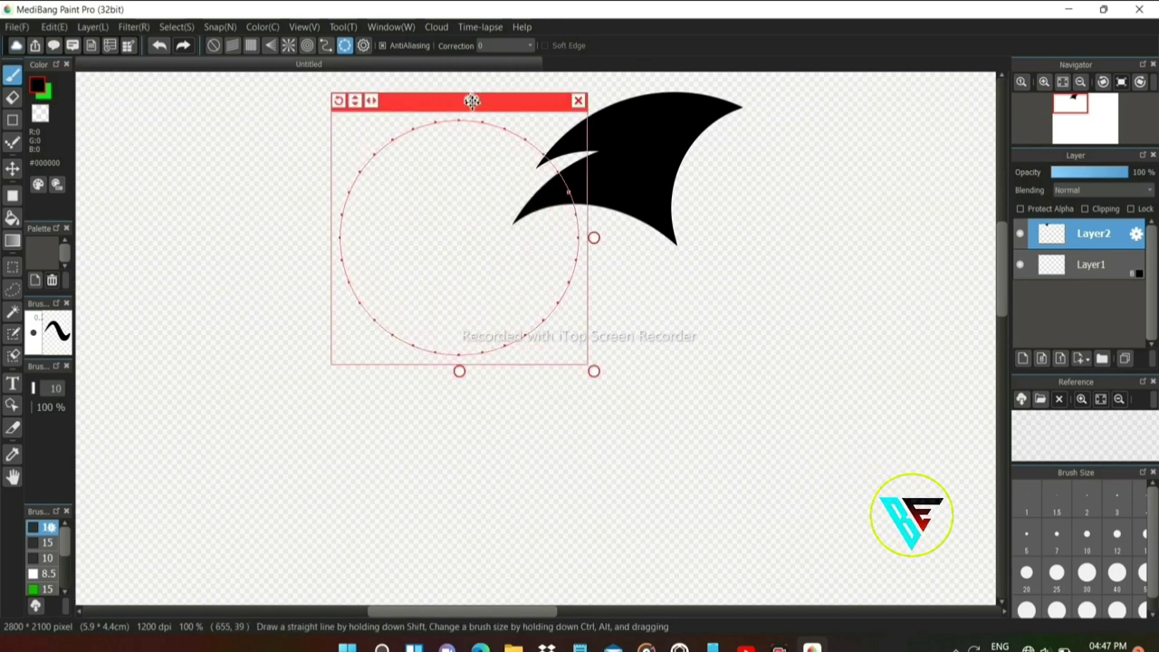
- Erase a concave curve into the wing's underside using the circle guide, then close the guide
{"action": "mouse_move", "coordinate": [469, 105]}
{"action": "left_mouse_down"}
{"action": "mouse_move", "coordinate": [571, 190]}
{"action": "mouse_move", "coordinate": [593, 186]}
{"action": "left_mouse_up"}
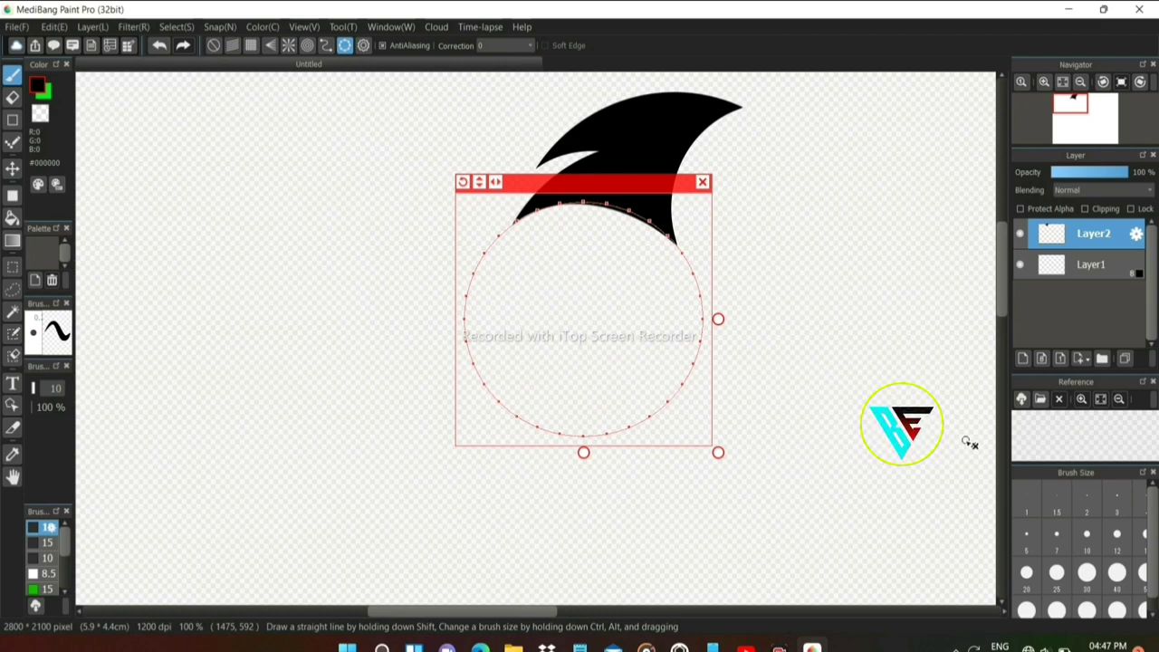
{"action": "left_click", "coordinate": [1065, 576]}
{"action": "left_click", "coordinate": [1082, 543]}
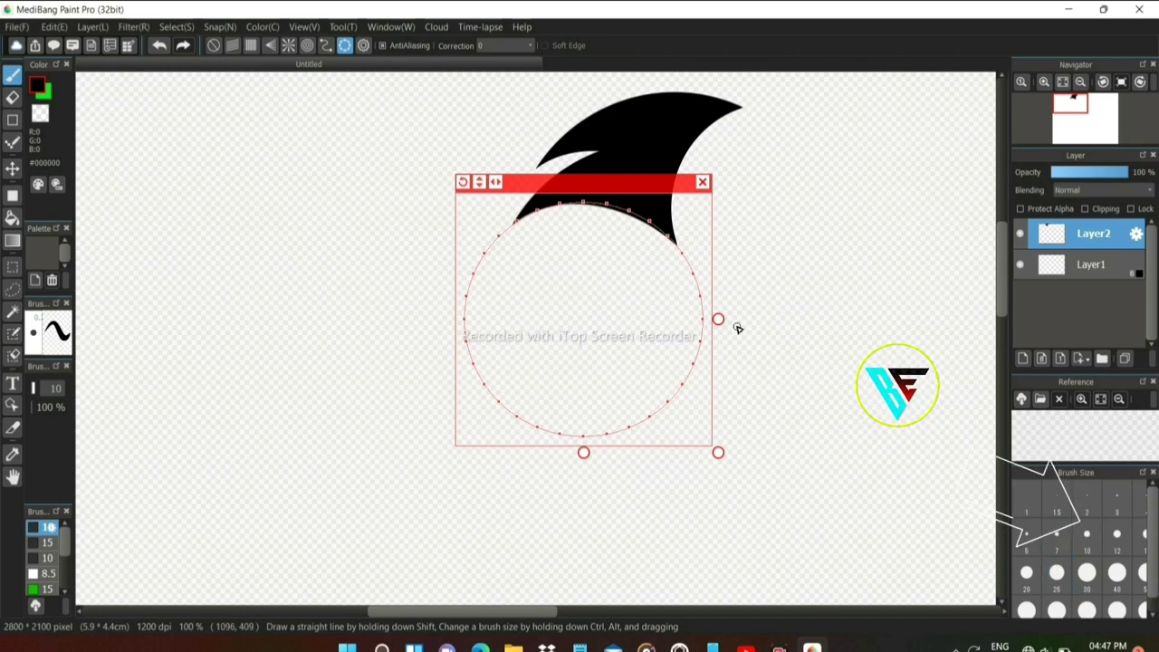
{"action": "left_click", "coordinate": [12, 97]}
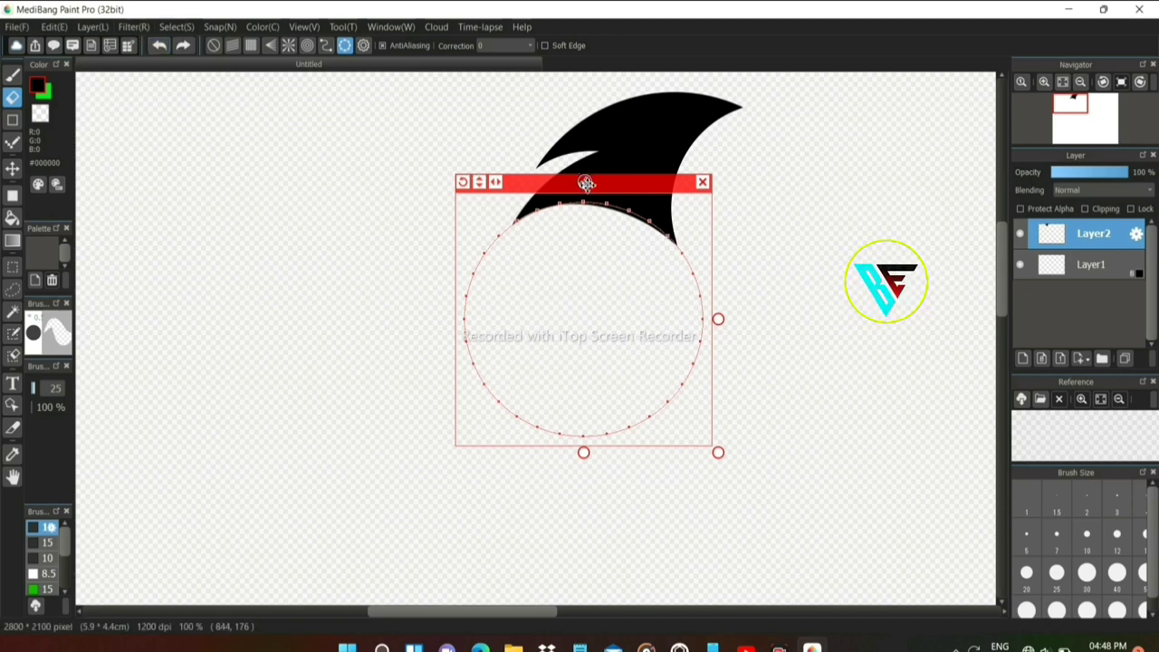
{"action": "left_click_drag", "start_coordinate": [587, 184], "coordinate": [585, 186]}
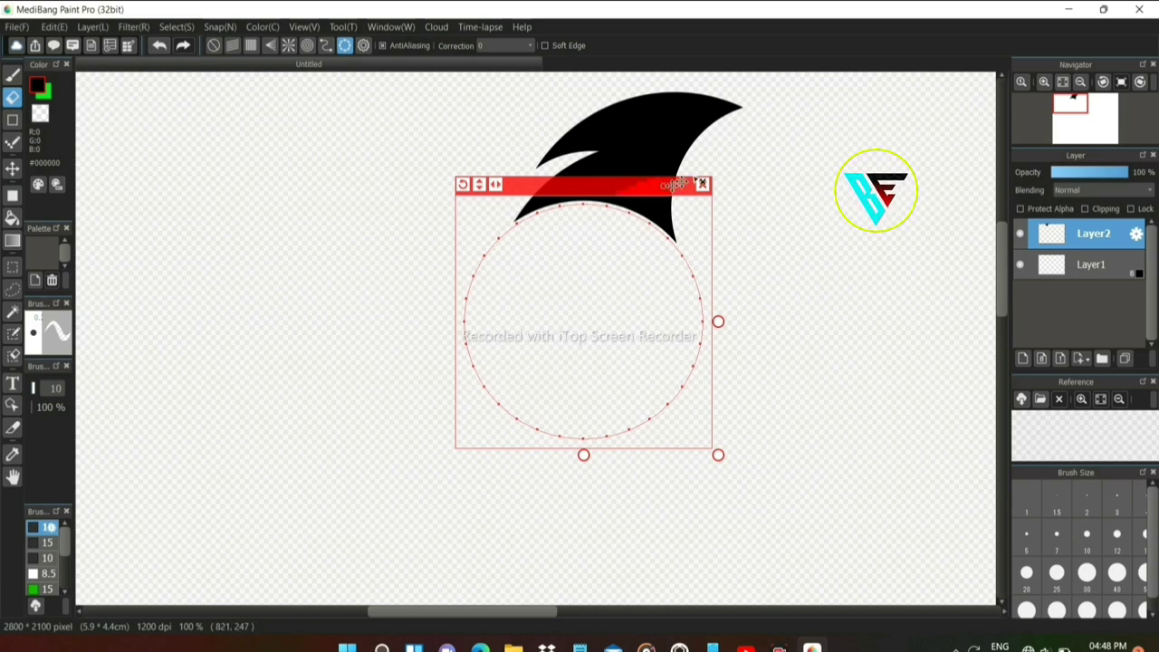
{"action": "left_click", "coordinate": [702, 186]}
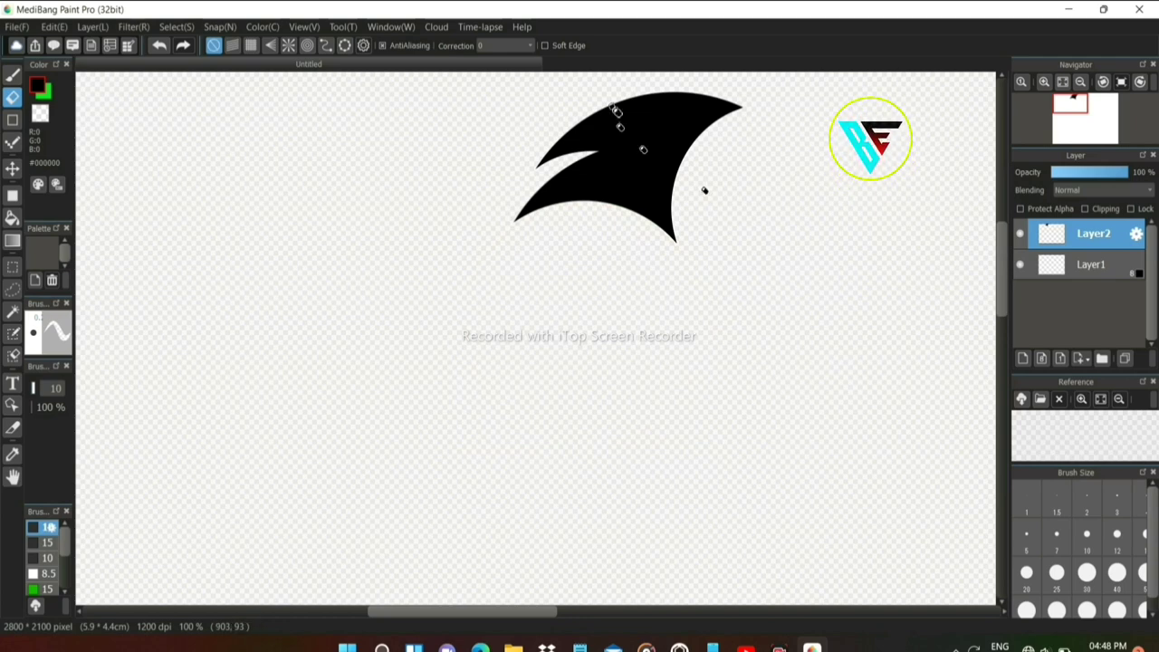
- Paint a thick black ring on new Layer3 along a circle guide, brush sizes 10 and 25
{"action": "left_click", "coordinate": [338, 49]}
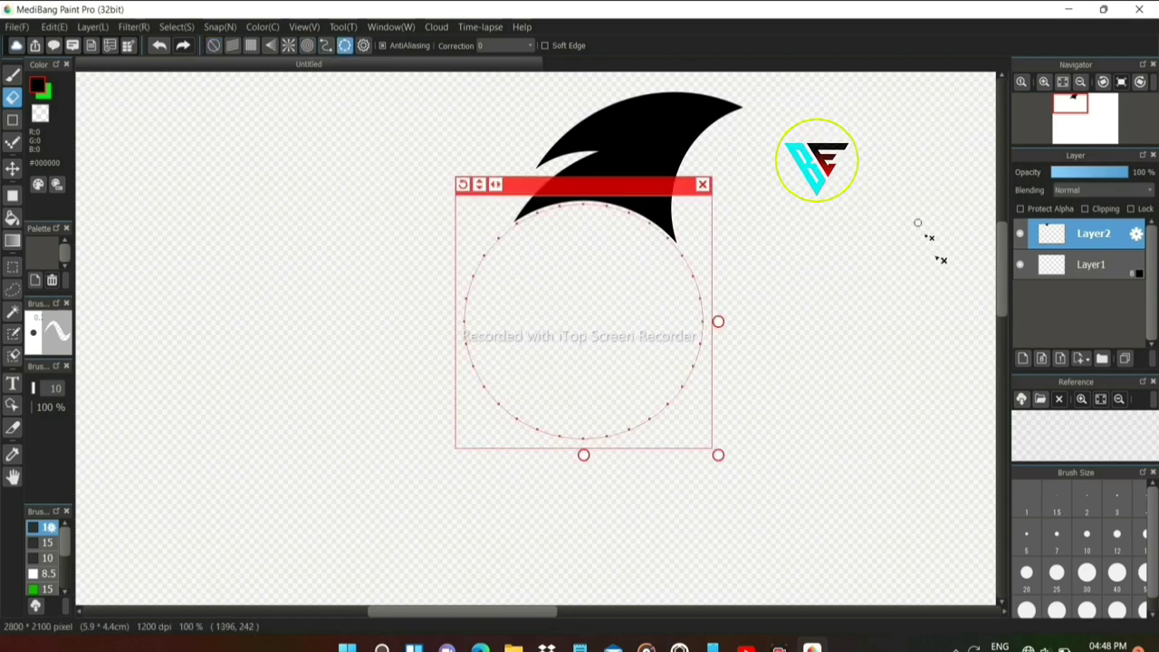
{"action": "left_click", "coordinate": [1024, 358]}
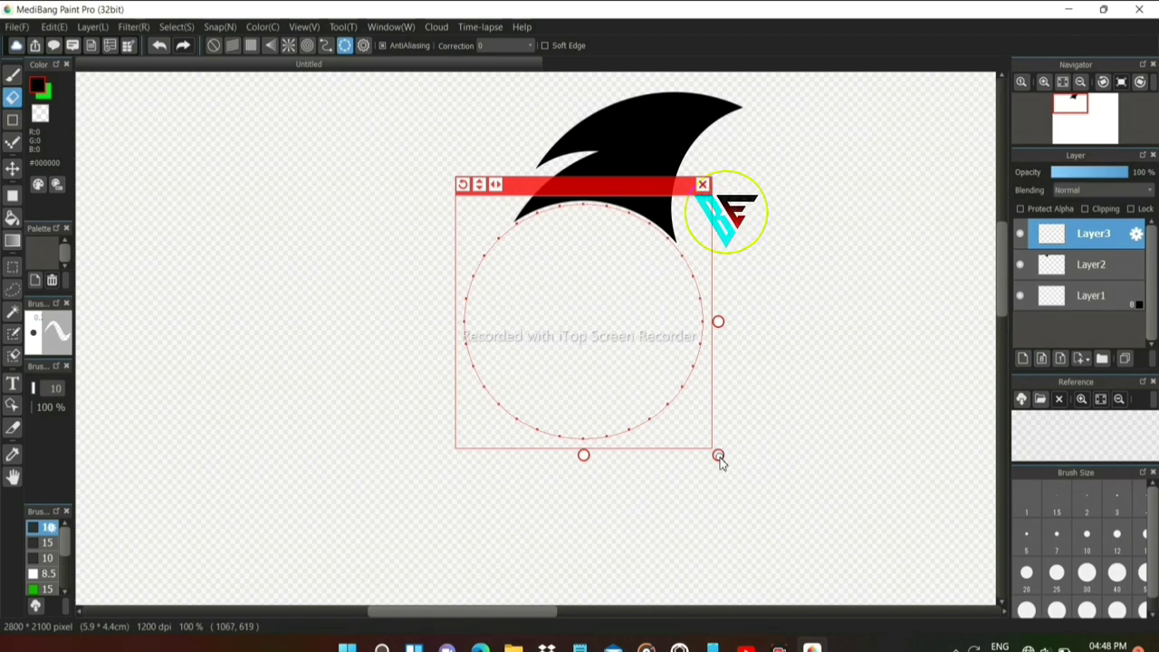
{"action": "left_click_drag", "start_coordinate": [718, 457], "coordinate": [711, 454]}
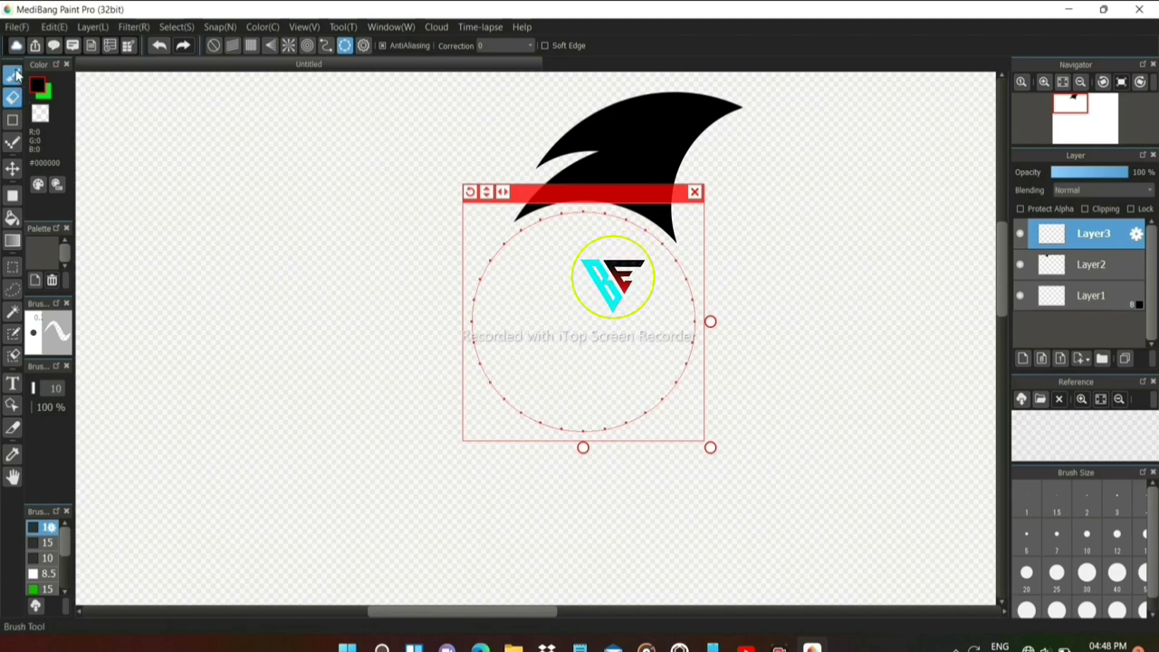
{"action": "left_click", "coordinate": [14, 75]}
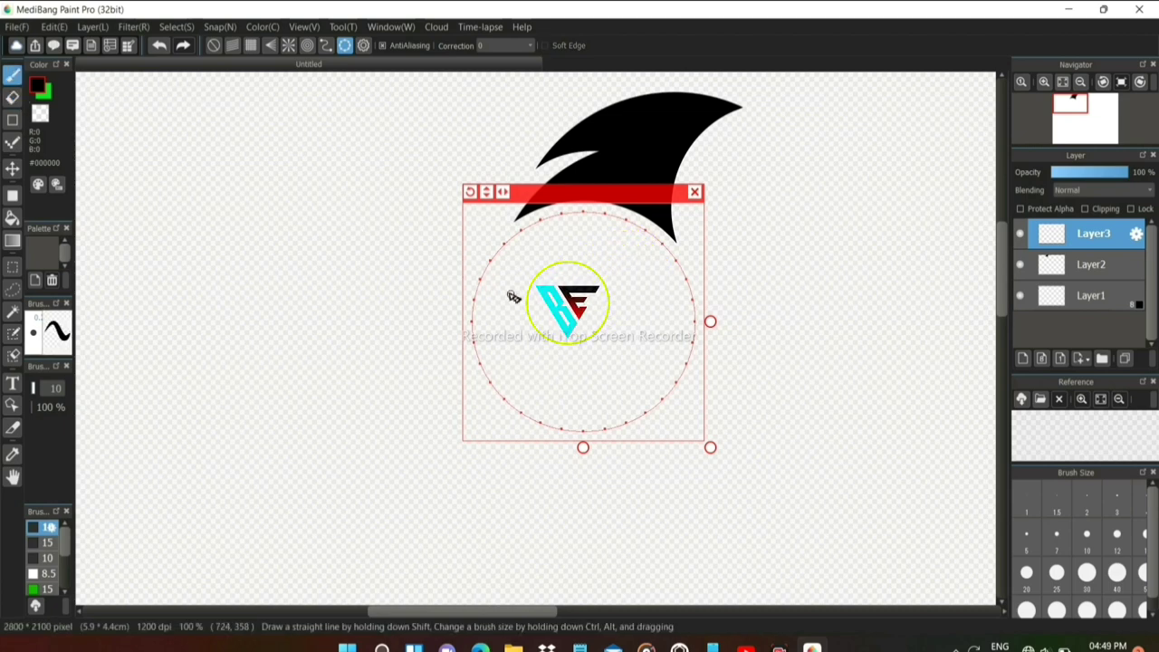
{"action": "mouse_move", "coordinate": [484, 275]}
{"action": "left_mouse_down"}
{"action": "mouse_move", "coordinate": [641, 257]}
{"action": "mouse_move", "coordinate": [522, 387]}
{"action": "mouse_move", "coordinate": [569, 233]}
{"action": "left_mouse_up"}
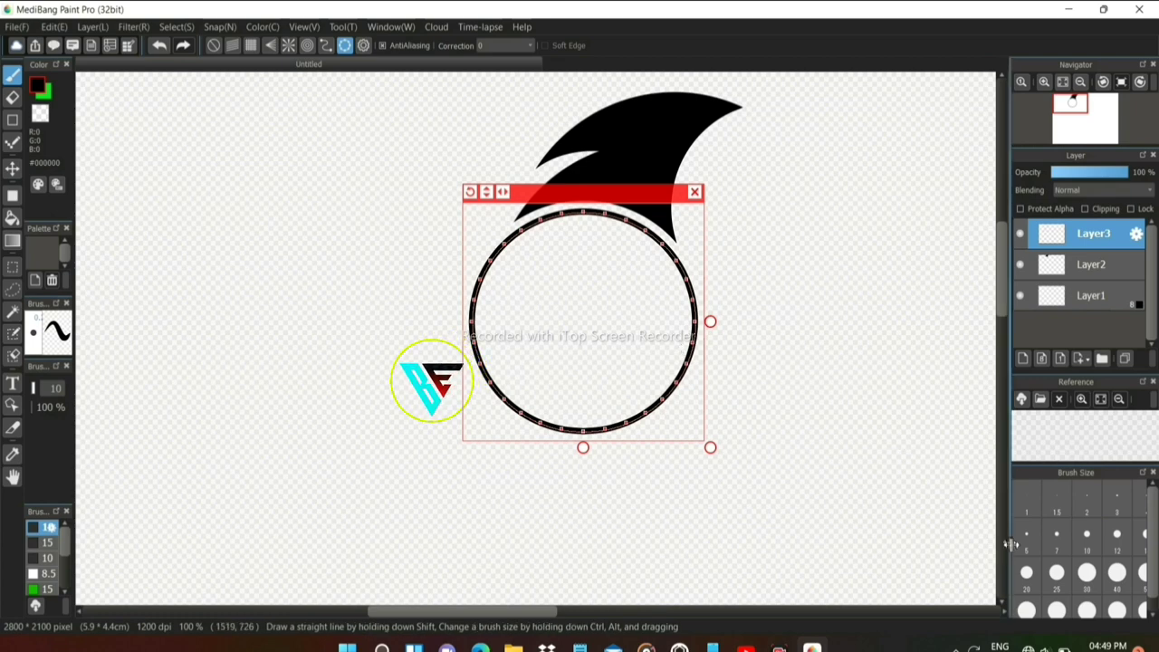
{"action": "left_click", "coordinate": [1059, 574]}
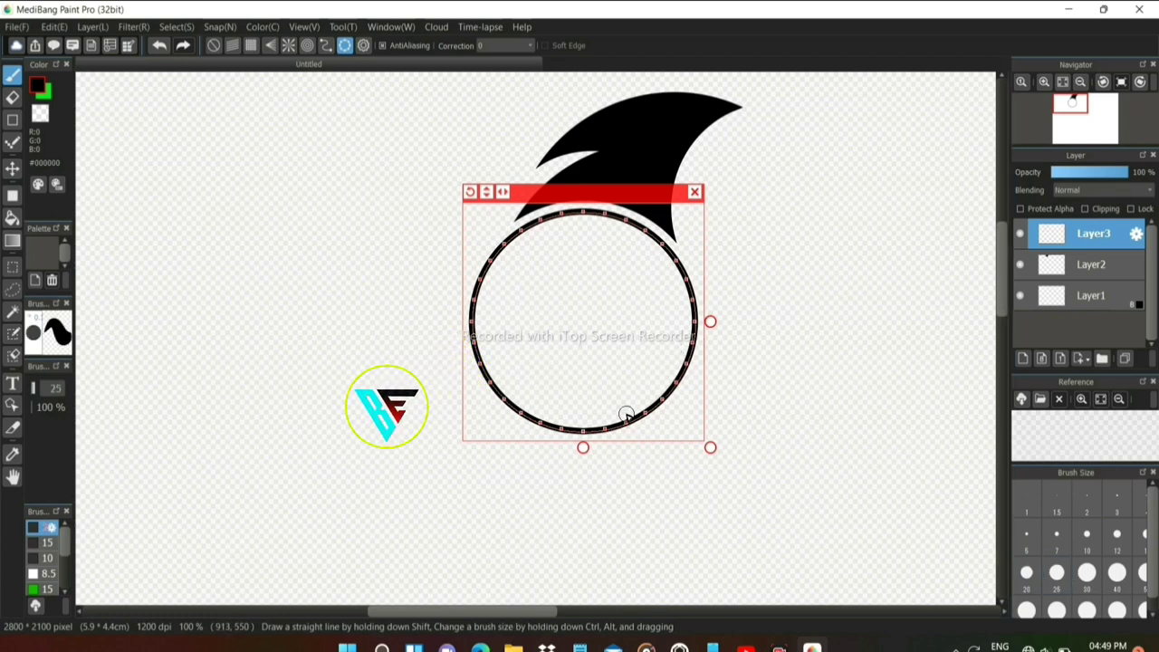
{"action": "mouse_move", "coordinate": [632, 418]}
{"action": "left_mouse_down"}
{"action": "mouse_move", "coordinate": [515, 387]}
{"action": "mouse_move", "coordinate": [535, 277]}
{"action": "mouse_move", "coordinate": [603, 262]}
{"action": "mouse_move", "coordinate": [646, 288]}
{"action": "mouse_move", "coordinate": [629, 362]}
{"action": "left_mouse_up"}
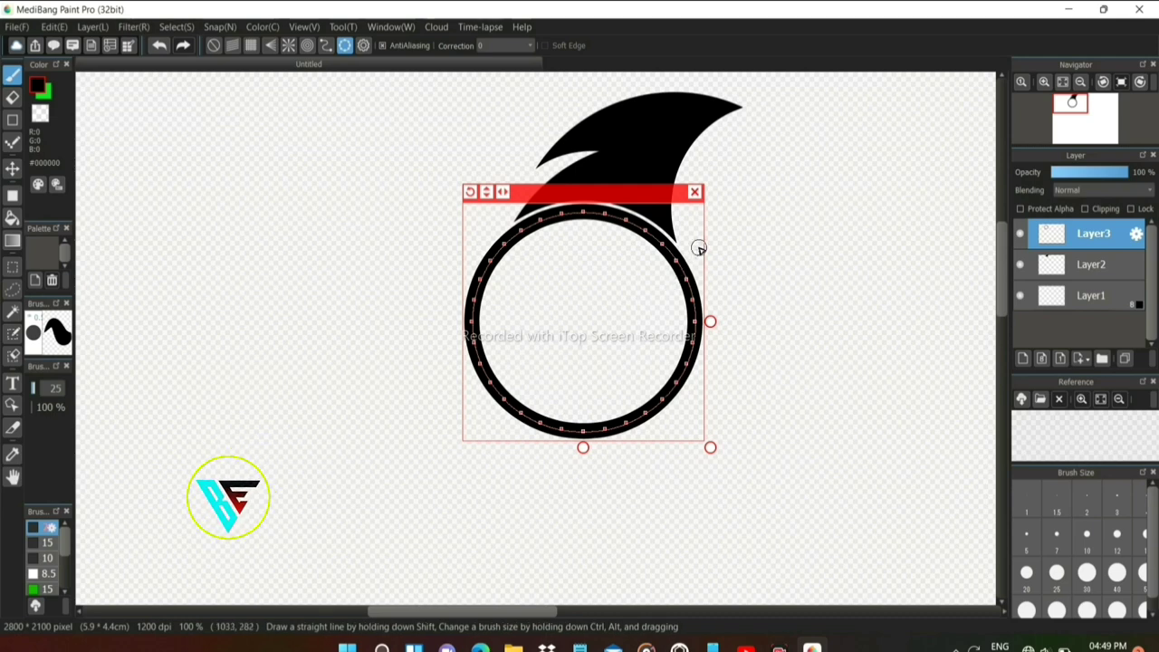
{"action": "left_click", "coordinate": [696, 193]}
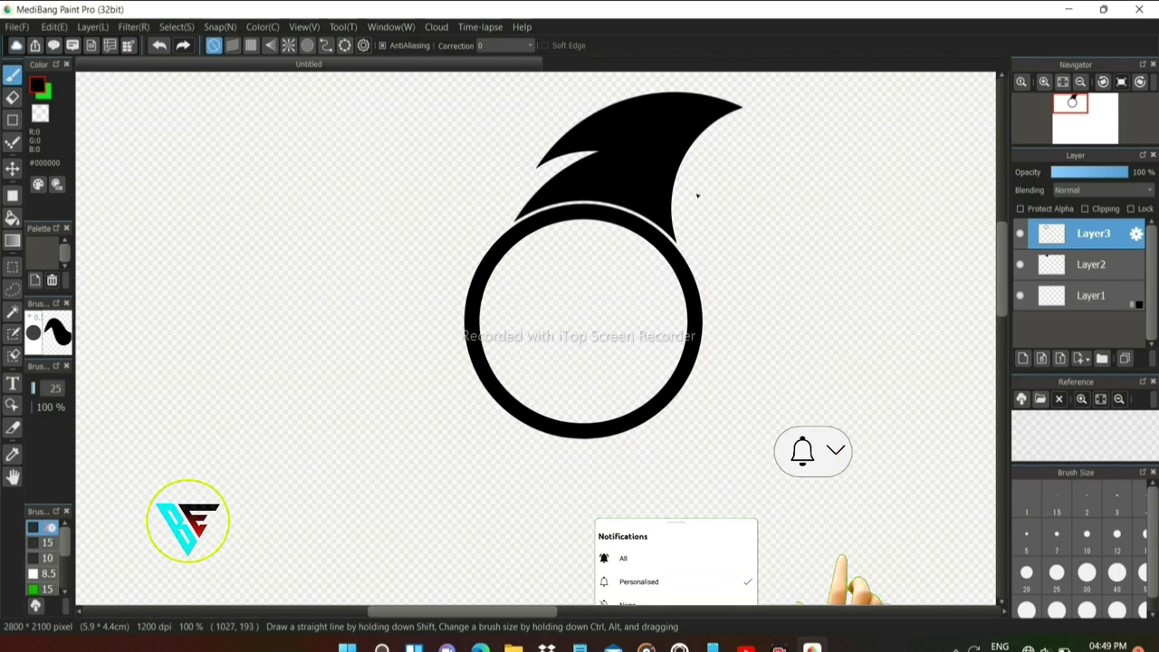
- Fill the ring's interior with overlapping black ellipses, then select Layer2
{"action": "left_click", "coordinate": [12, 194]}
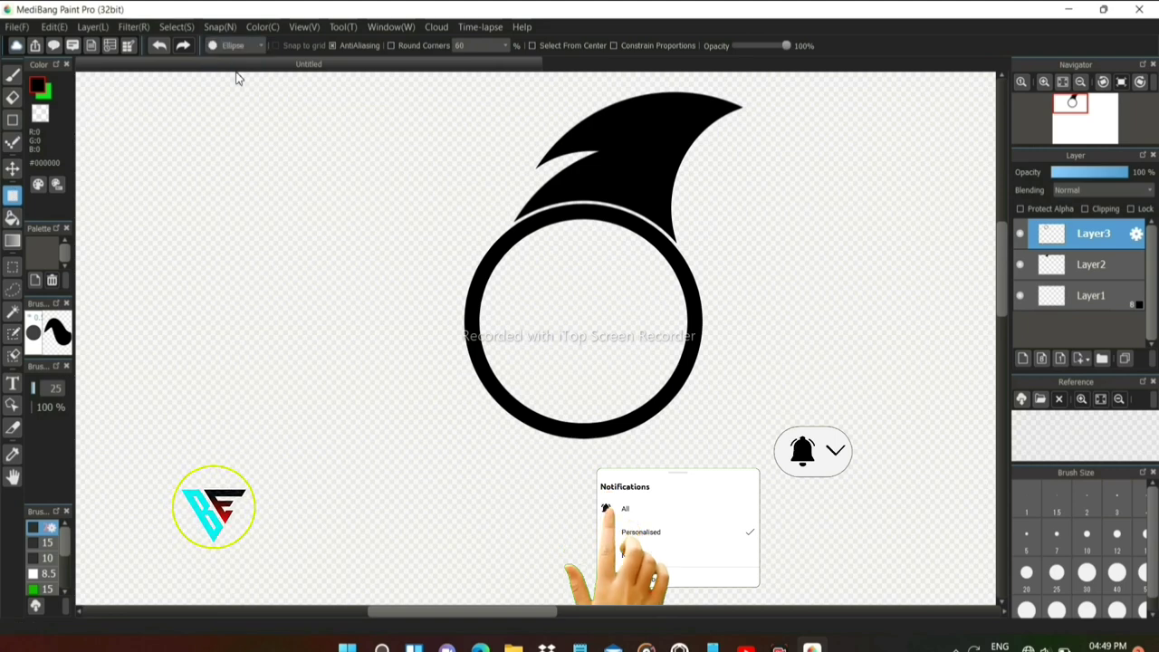
{"action": "left_click_drag", "start_coordinate": [525, 227], "coordinate": [688, 405]}
{"action": "mouse_move", "coordinate": [491, 256]}
{"action": "left_mouse_down"}
{"action": "mouse_move", "coordinate": [625, 424]}
{"action": "mouse_move", "coordinate": [688, 421]}
{"action": "left_mouse_up"}
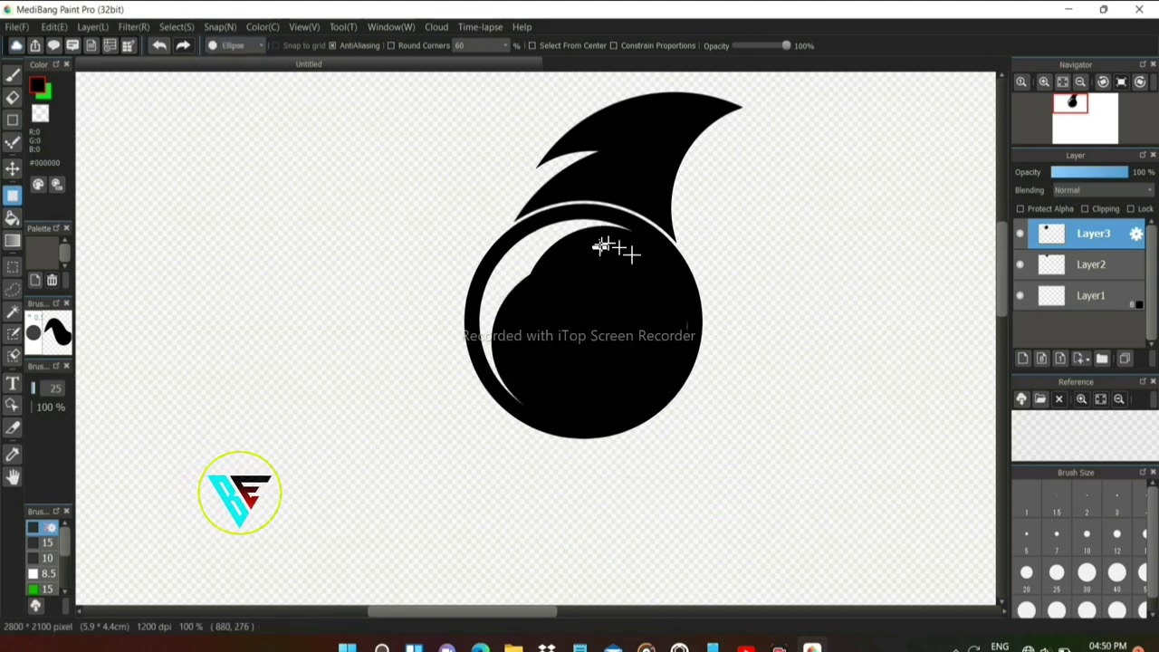
{"action": "left_click_drag", "start_coordinate": [600, 245], "coordinate": [466, 397]}
{"action": "mouse_move", "coordinate": [566, 226]}
{"action": "left_mouse_down"}
{"action": "mouse_move", "coordinate": [507, 295]}
{"action": "mouse_move", "coordinate": [505, 280]}
{"action": "left_mouse_up"}
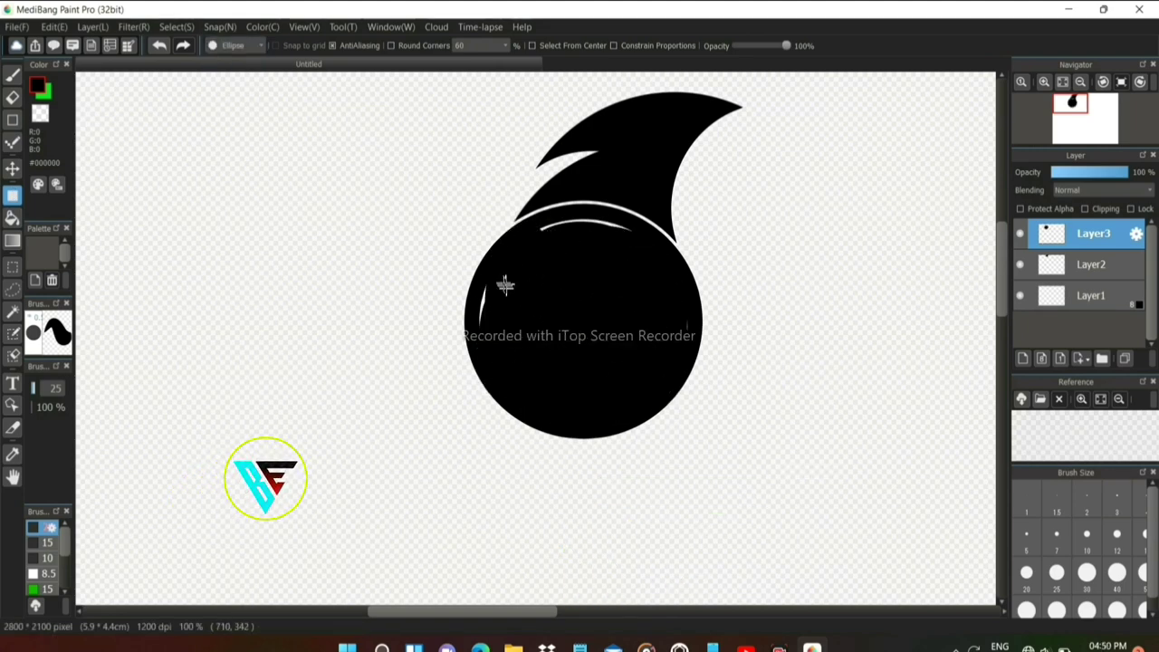
{"action": "left_click_drag", "start_coordinate": [535, 222], "coordinate": [650, 205]}
{"action": "left_click_drag", "start_coordinate": [678, 316], "coordinate": [704, 353]}
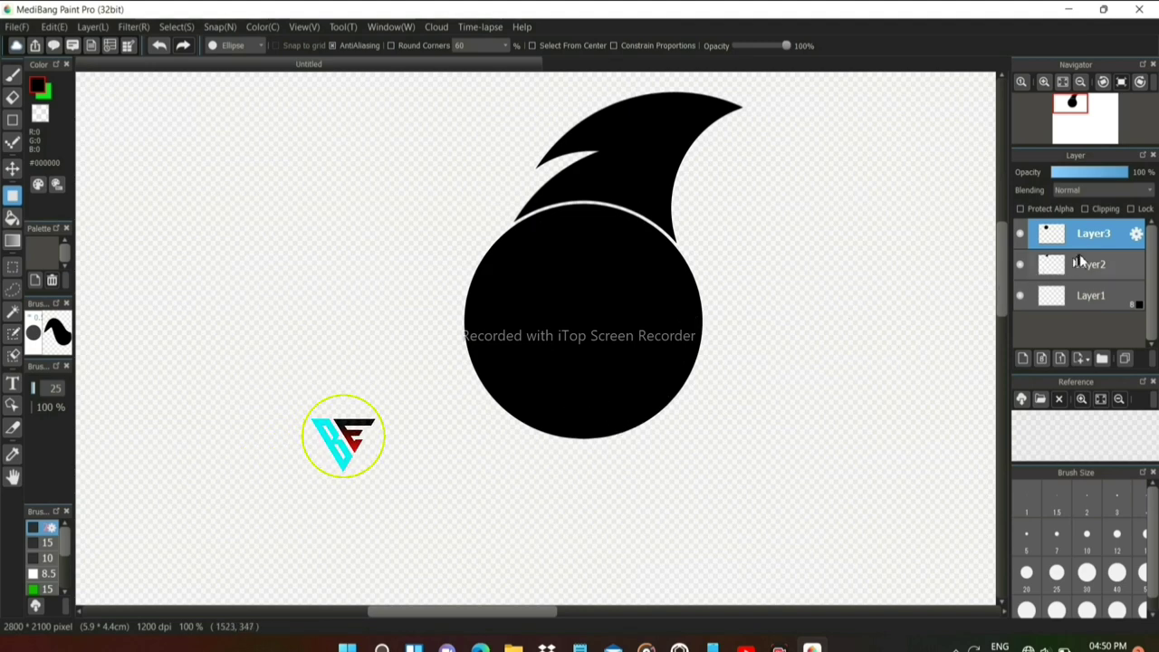
{"action": "left_click", "coordinate": [1080, 262]}
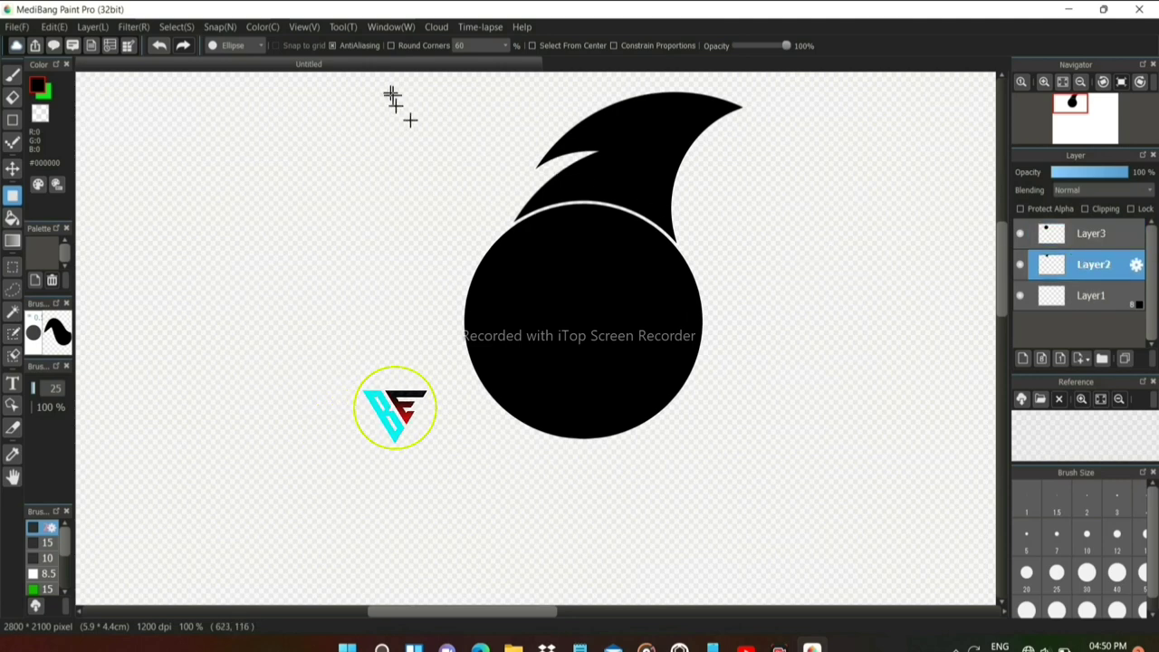
- Transform the black swoosh: enlarge it, tilt it clockwise, set it atop the ball, apply
{"action": "left_click", "coordinate": [177, 26]}
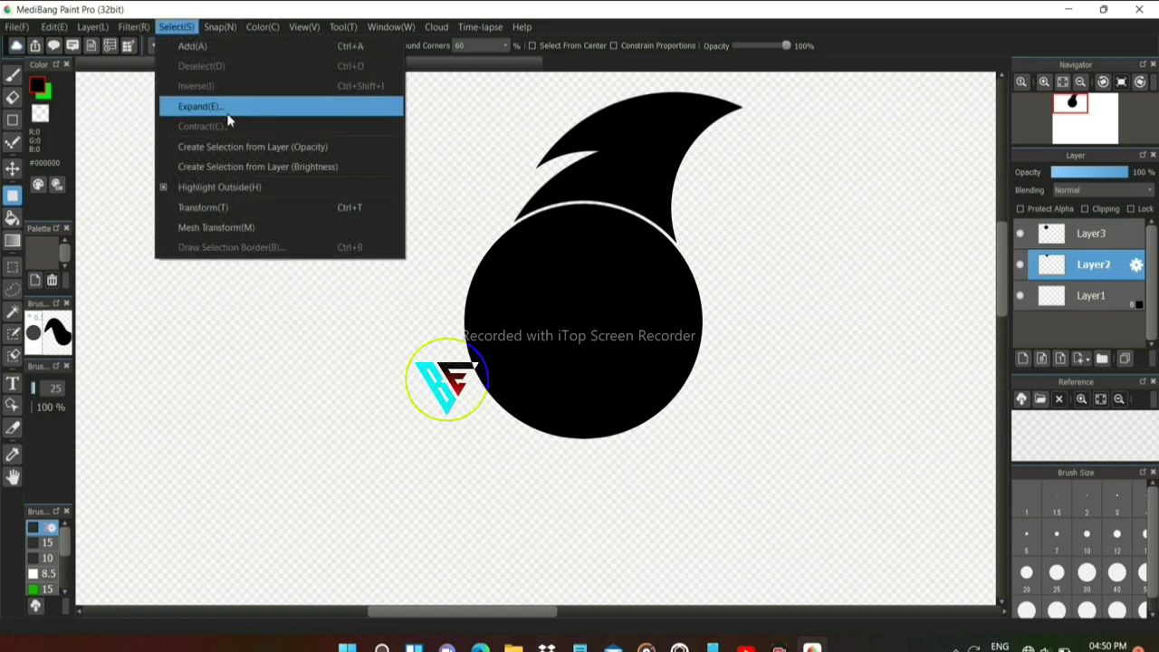
{"action": "left_click", "coordinate": [251, 208]}
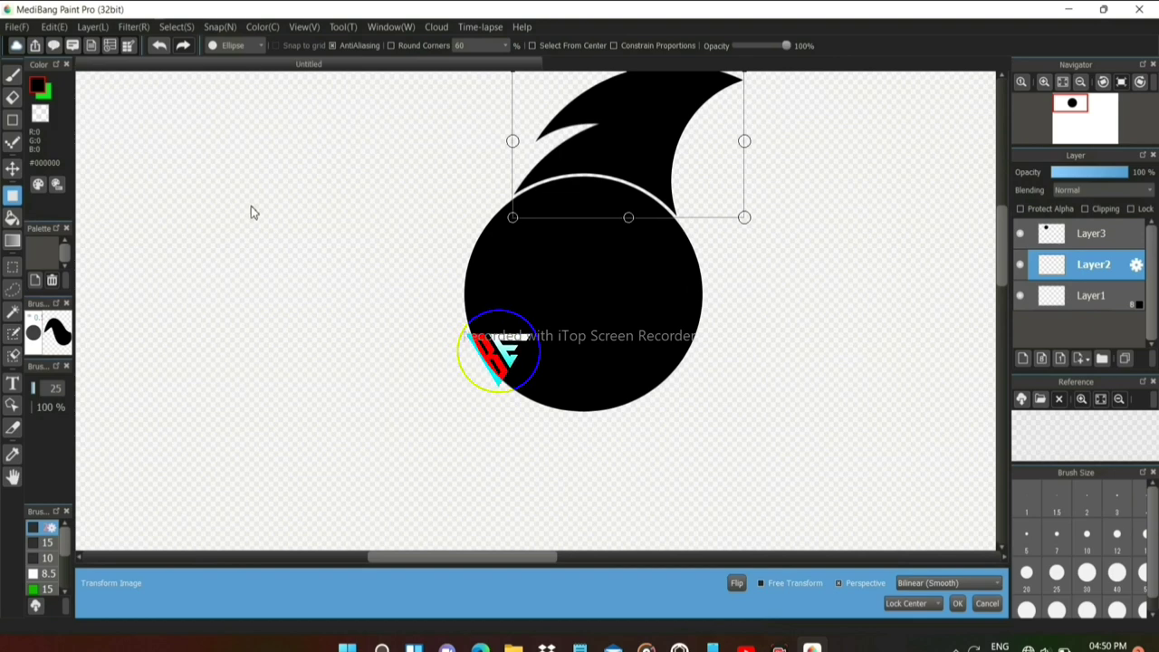
{"action": "scroll", "coordinate": [729, 299], "scroll_direction": "down", "scroll_amount": 1}
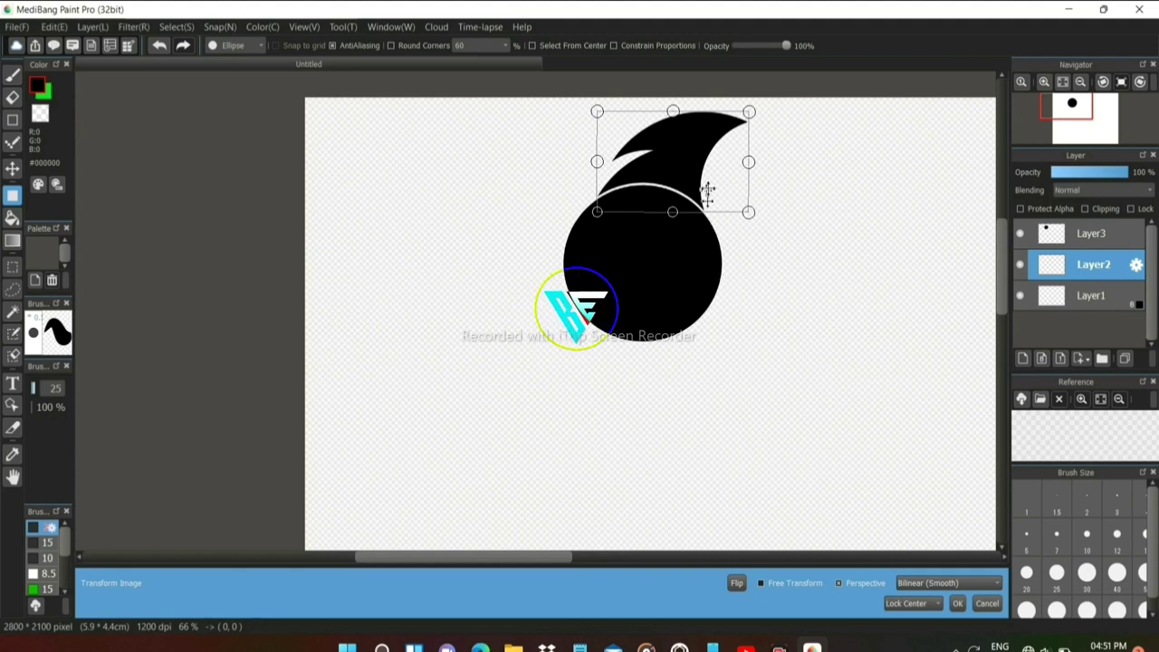
{"action": "left_click_drag", "start_coordinate": [681, 157], "coordinate": [684, 151]}
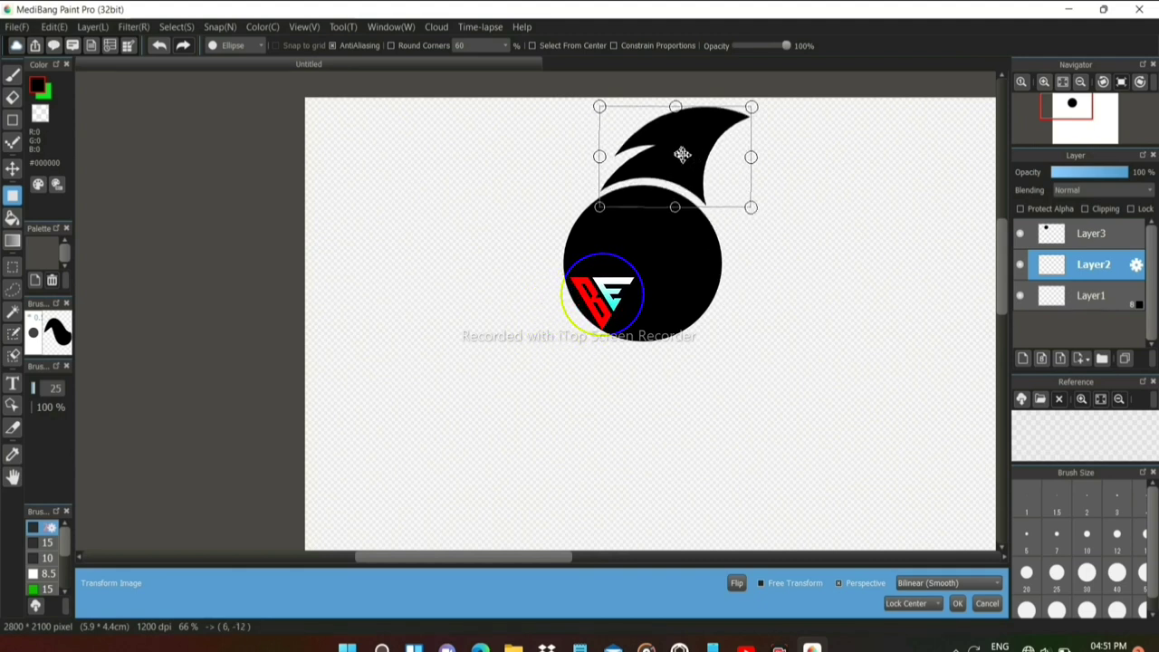
{"action": "left_click_drag", "start_coordinate": [762, 252], "coordinate": [765, 260]}
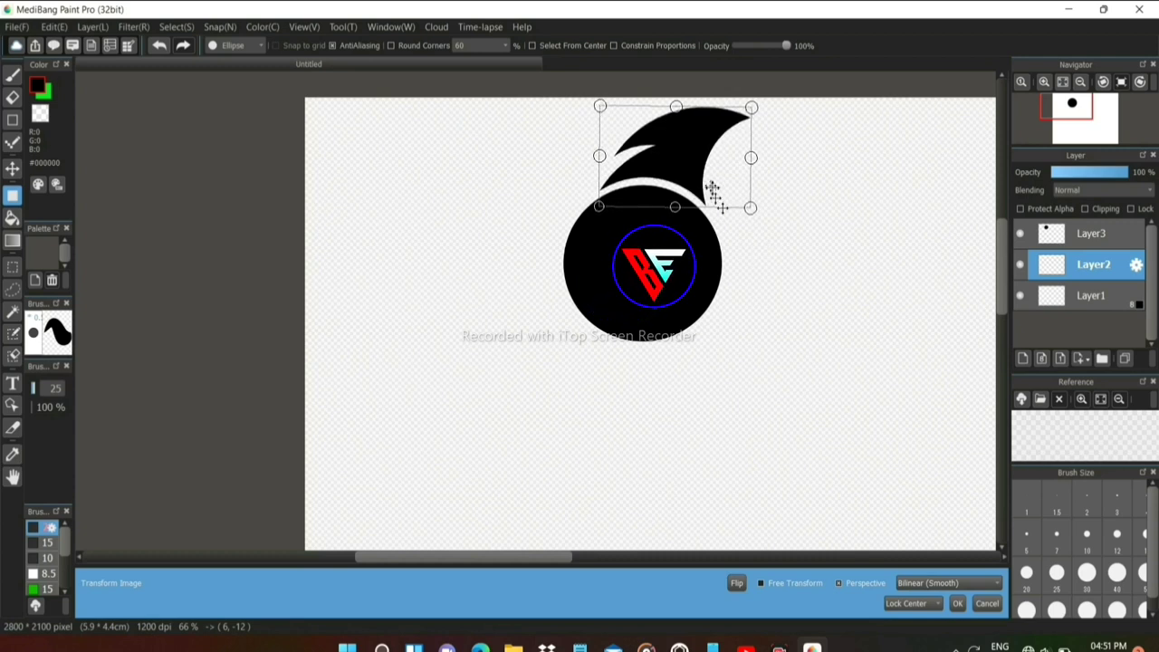
{"action": "left_click_drag", "start_coordinate": [685, 161], "coordinate": [695, 164]}
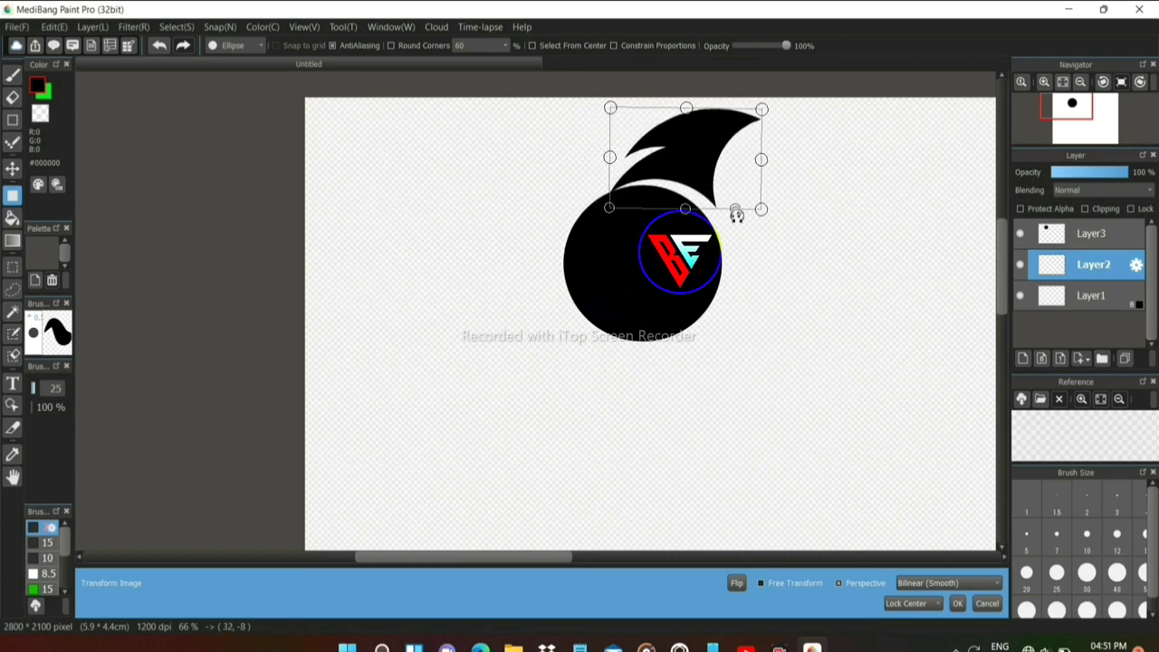
{"action": "left_click_drag", "start_coordinate": [753, 245], "coordinate": [758, 256]}
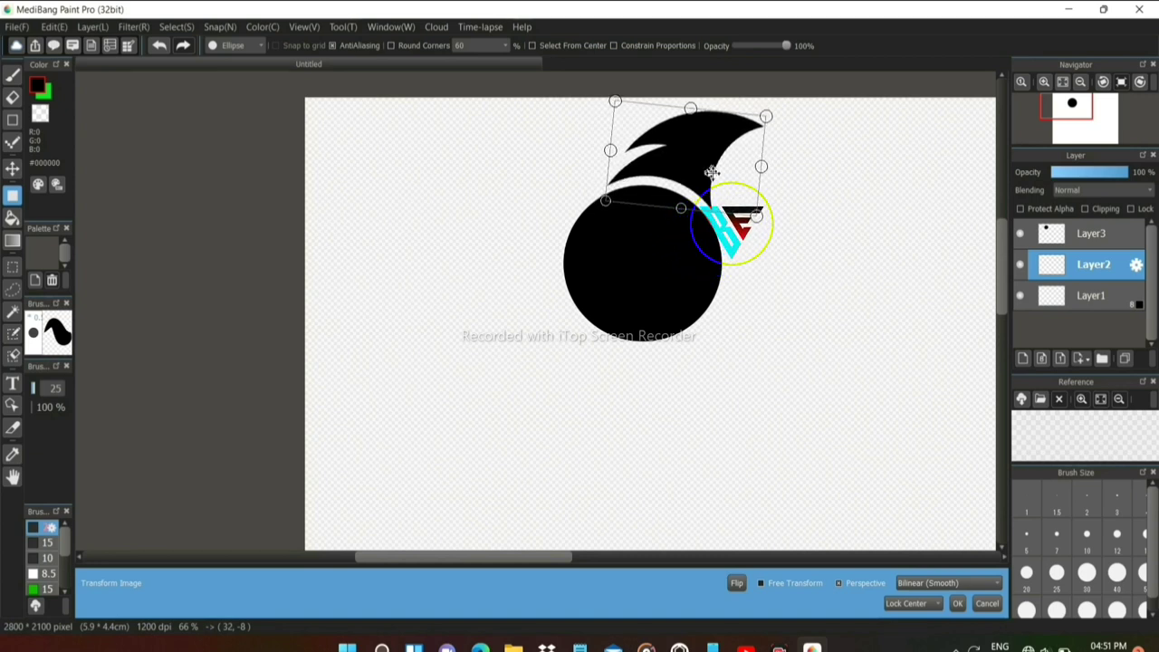
{"action": "left_click_drag", "start_coordinate": [697, 161], "coordinate": [693, 161]}
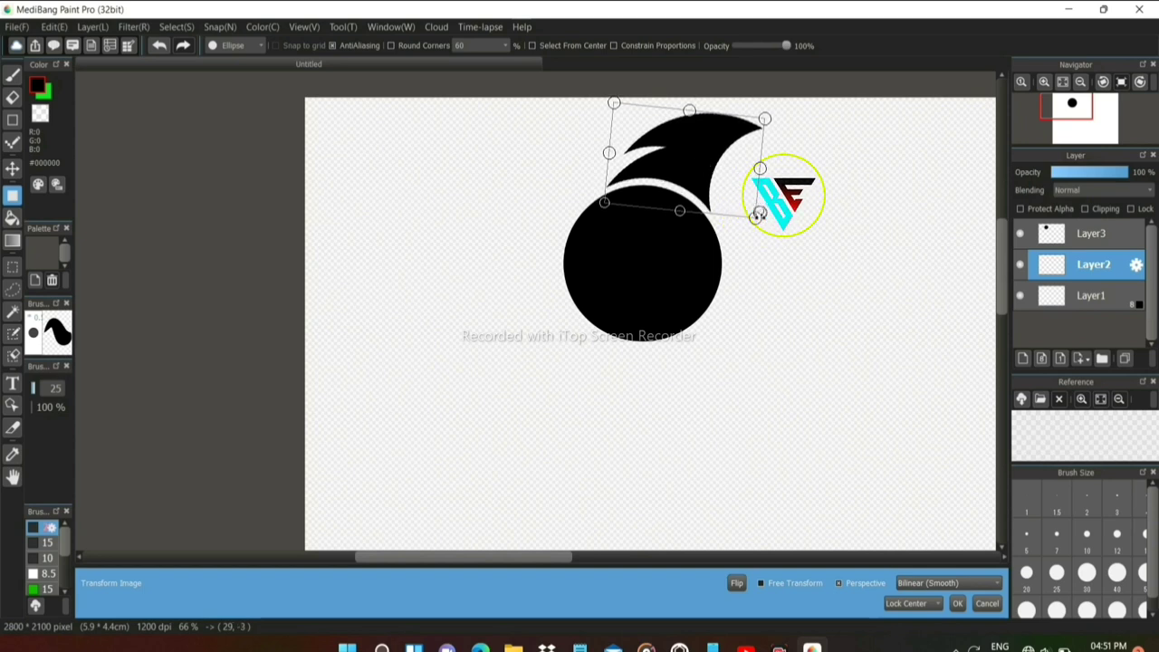
{"action": "left_click_drag", "start_coordinate": [759, 215], "coordinate": [765, 226]}
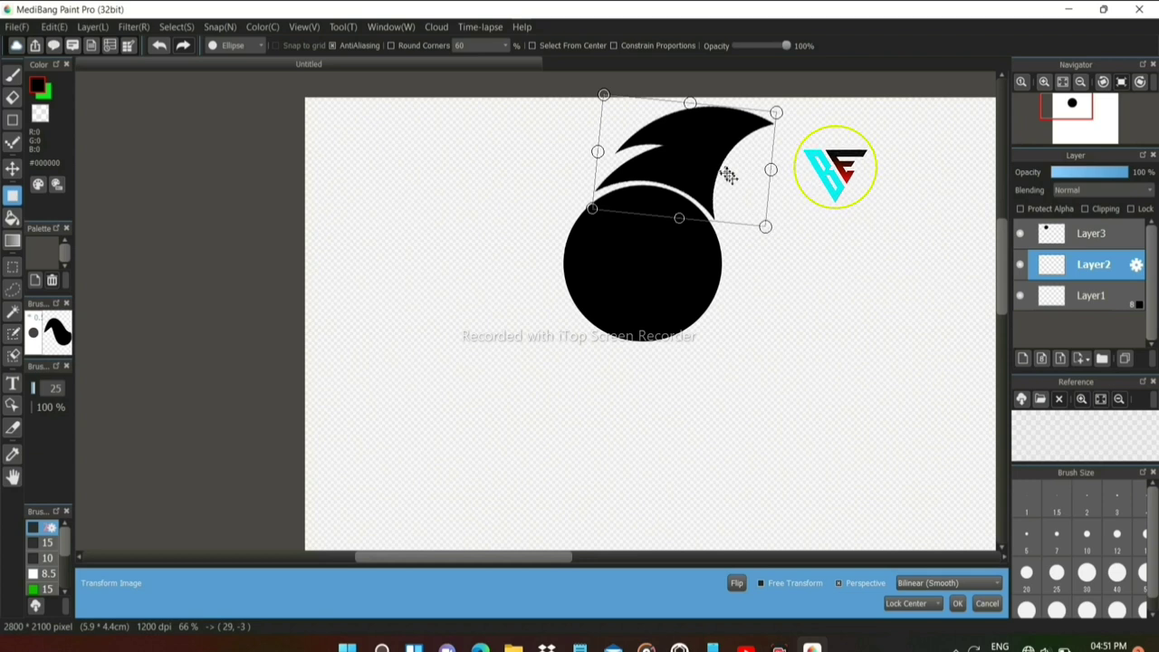
{"action": "left_click_drag", "start_coordinate": [694, 157], "coordinate": [699, 154]}
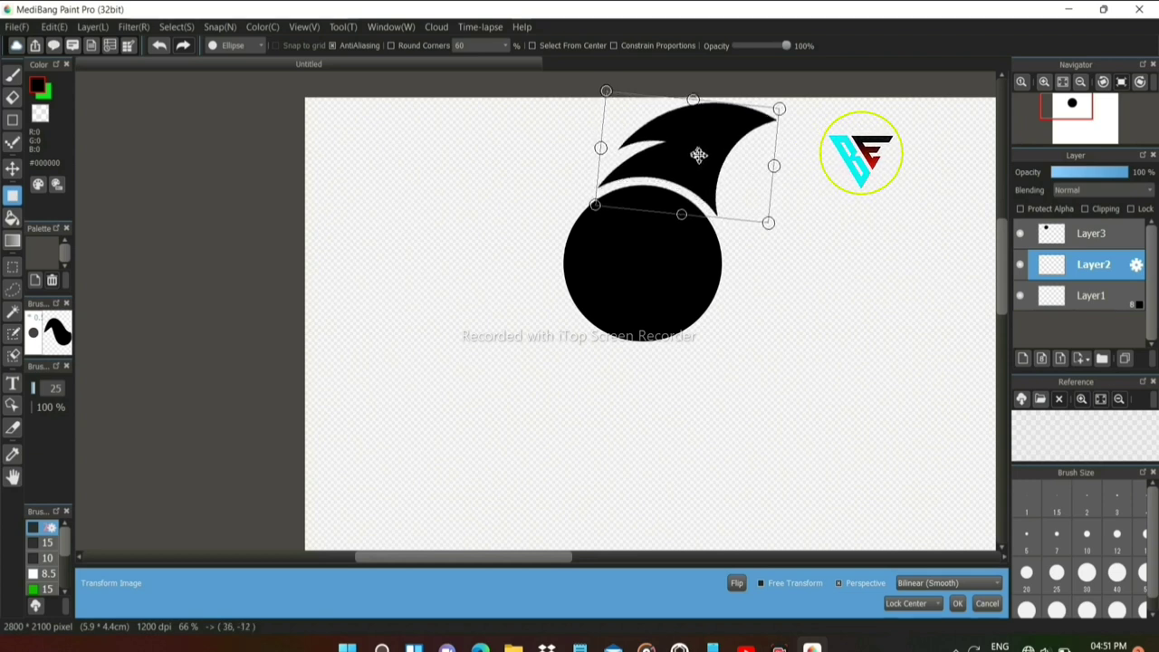
{"action": "left_click_drag", "start_coordinate": [698, 154], "coordinate": [698, 156]}
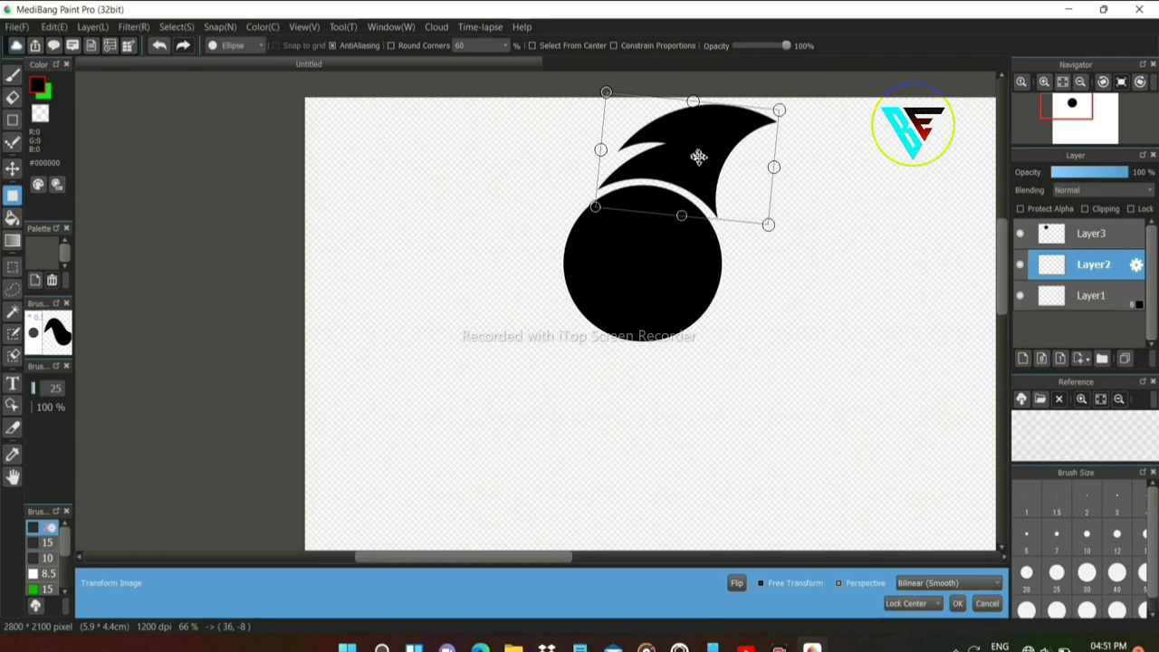
{"action": "key", "text": "Return"}
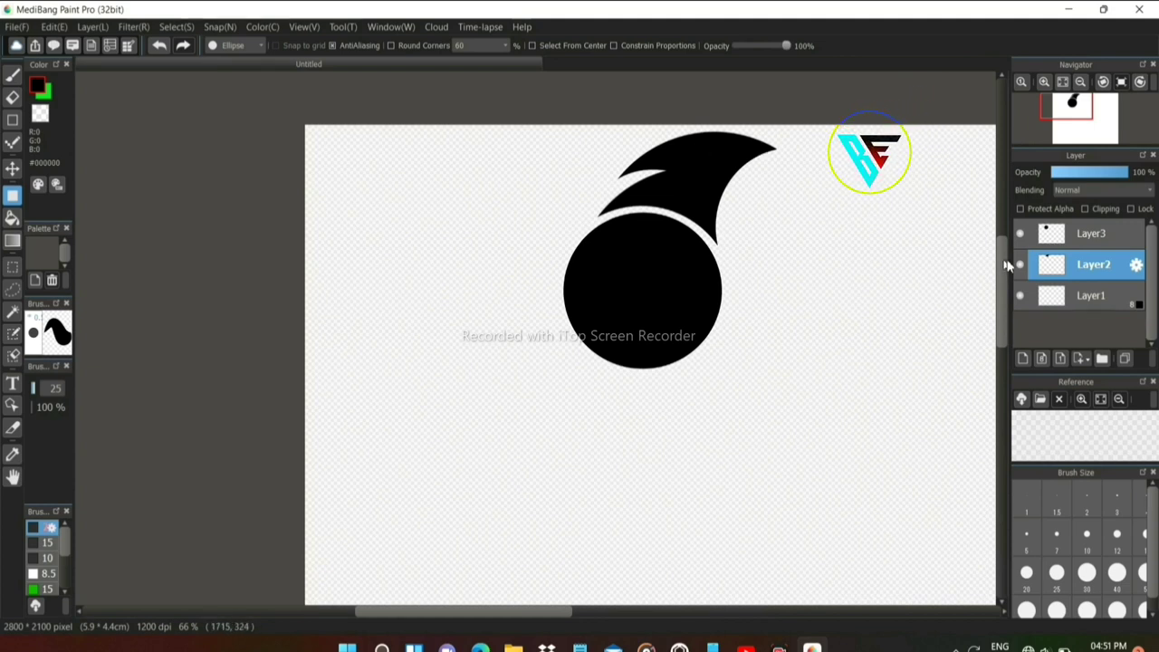
- Add a new top layer, shift the ball-and-swoosh shape up-right, and make Layer4 active
{"action": "left_click", "coordinate": [1094, 238]}
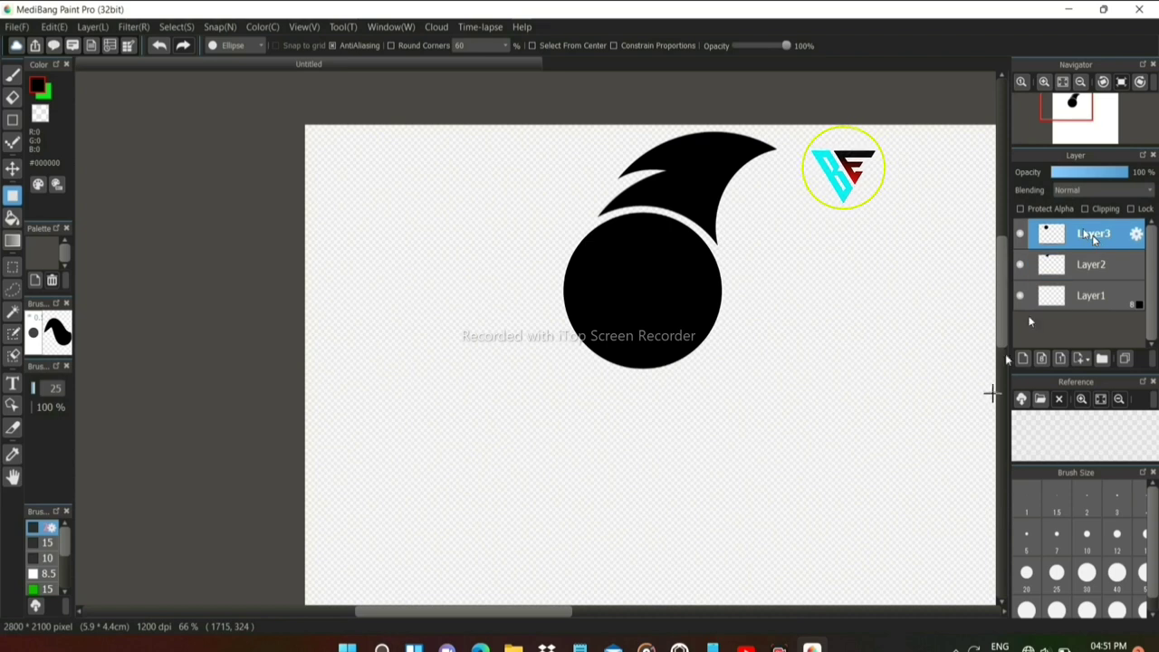
{"action": "left_click", "coordinate": [1021, 358]}
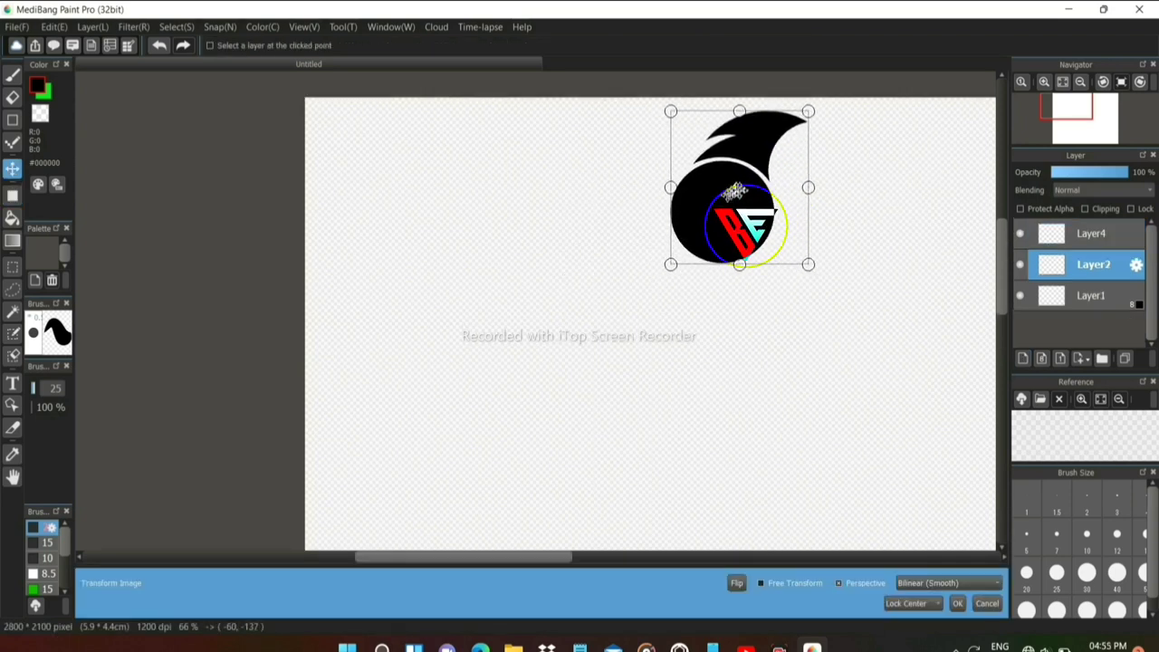
{"action": "left_click_drag", "start_coordinate": [735, 190], "coordinate": [740, 190]}
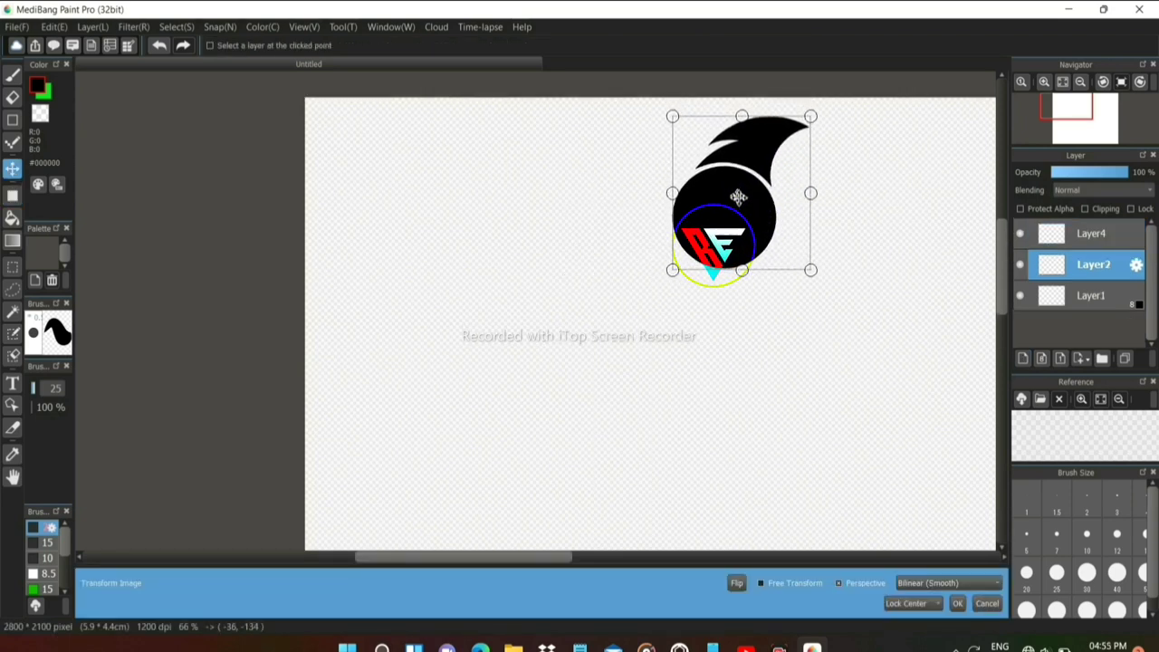
{"action": "key", "text": "Return"}
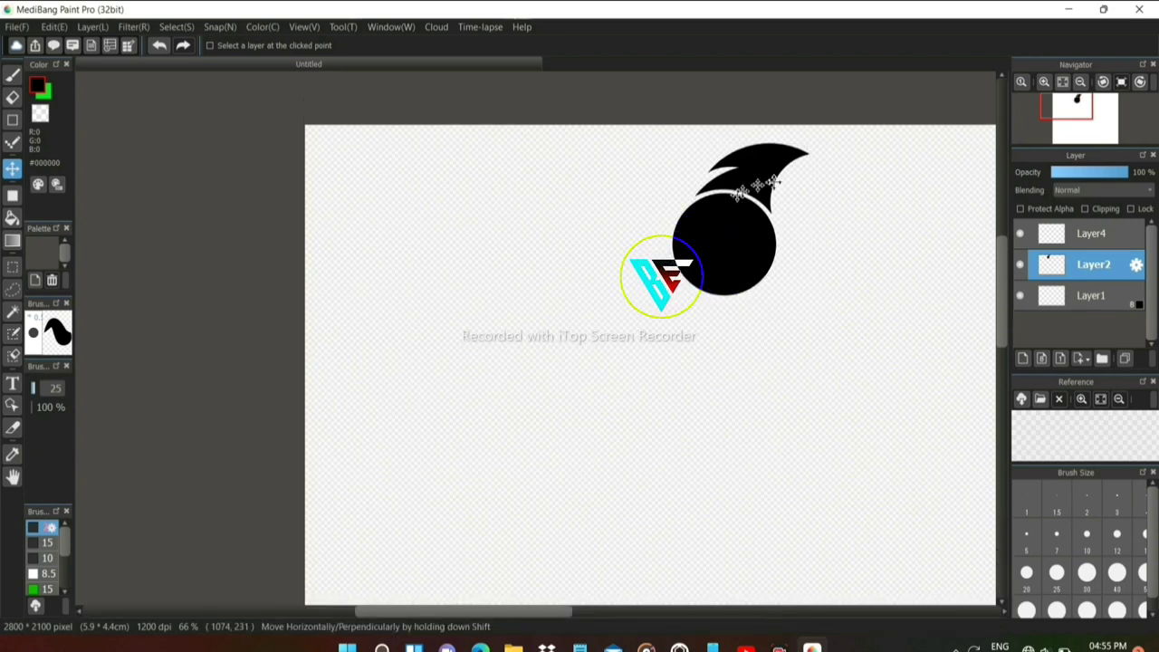
{"action": "left_click", "coordinate": [1089, 233]}
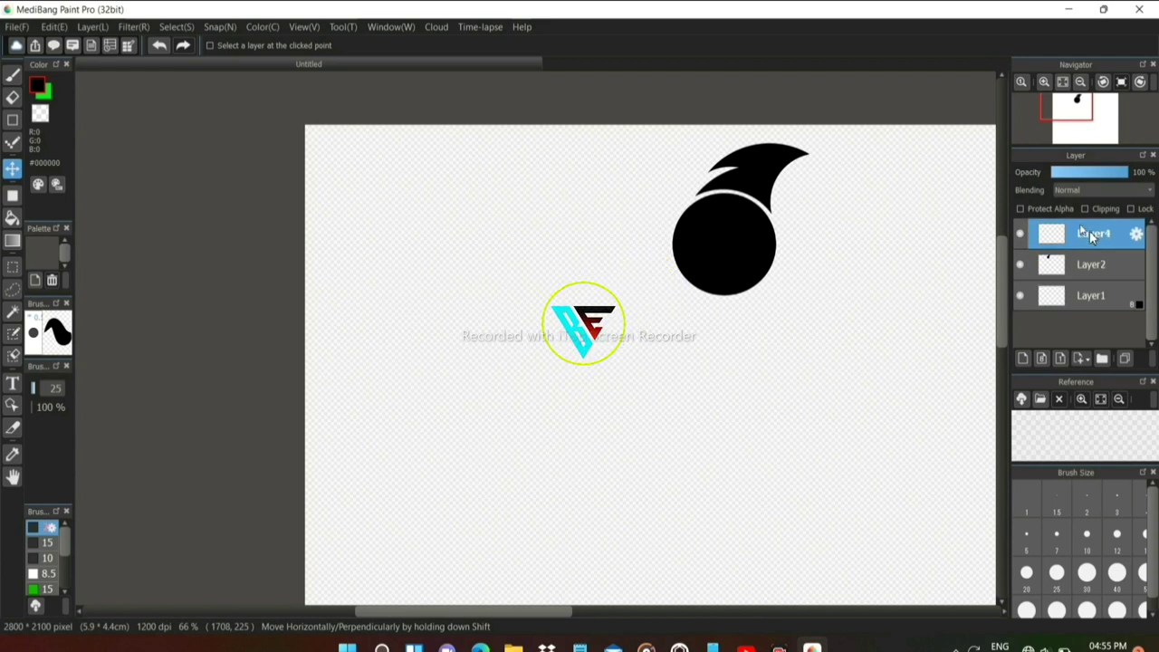
- Brush a thick straight black line diagonally down-left from the ball along a parallel snap guide
{"action": "left_click", "coordinate": [13, 74]}
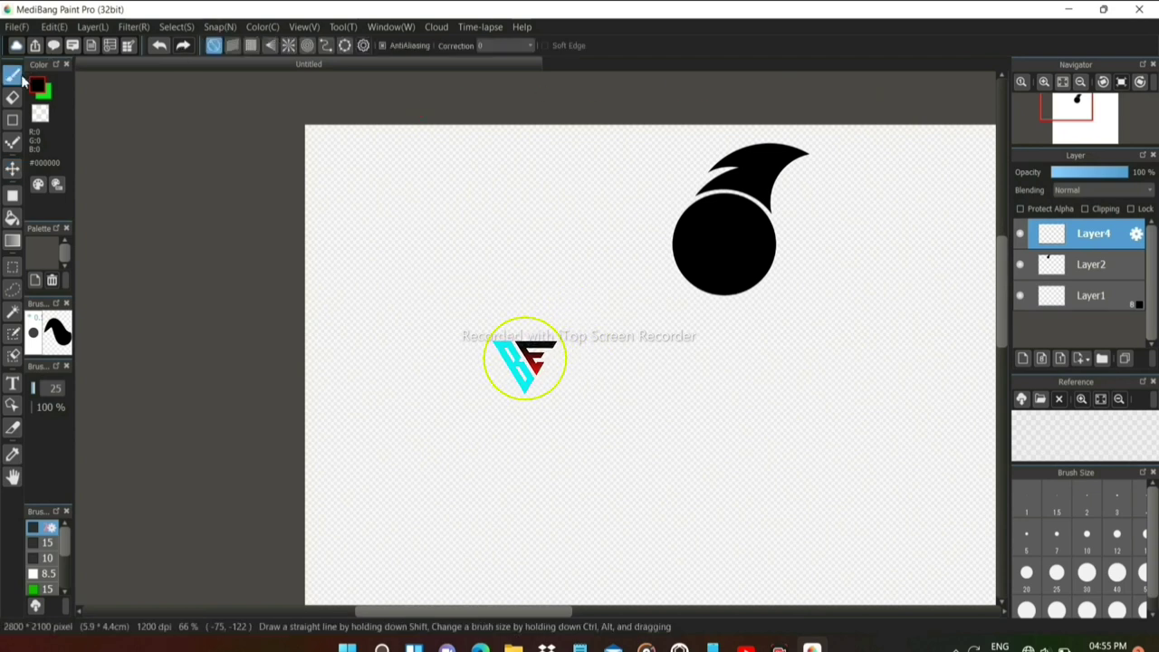
{"action": "left_click", "coordinate": [220, 27]}
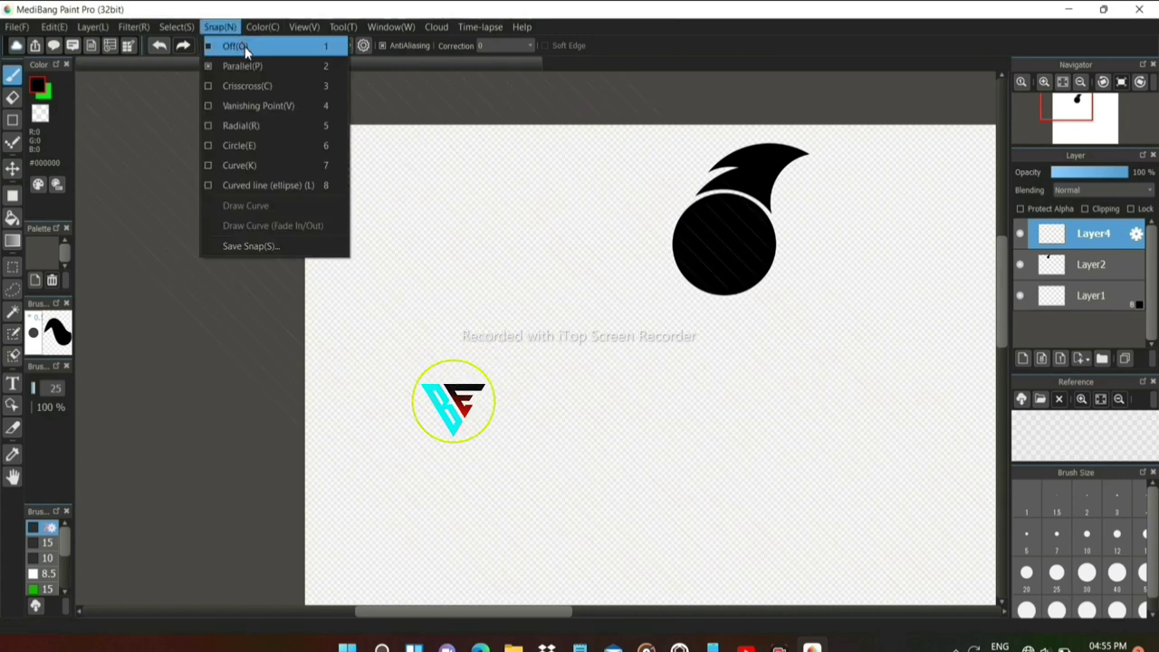
{"action": "left_click", "coordinate": [249, 68]}
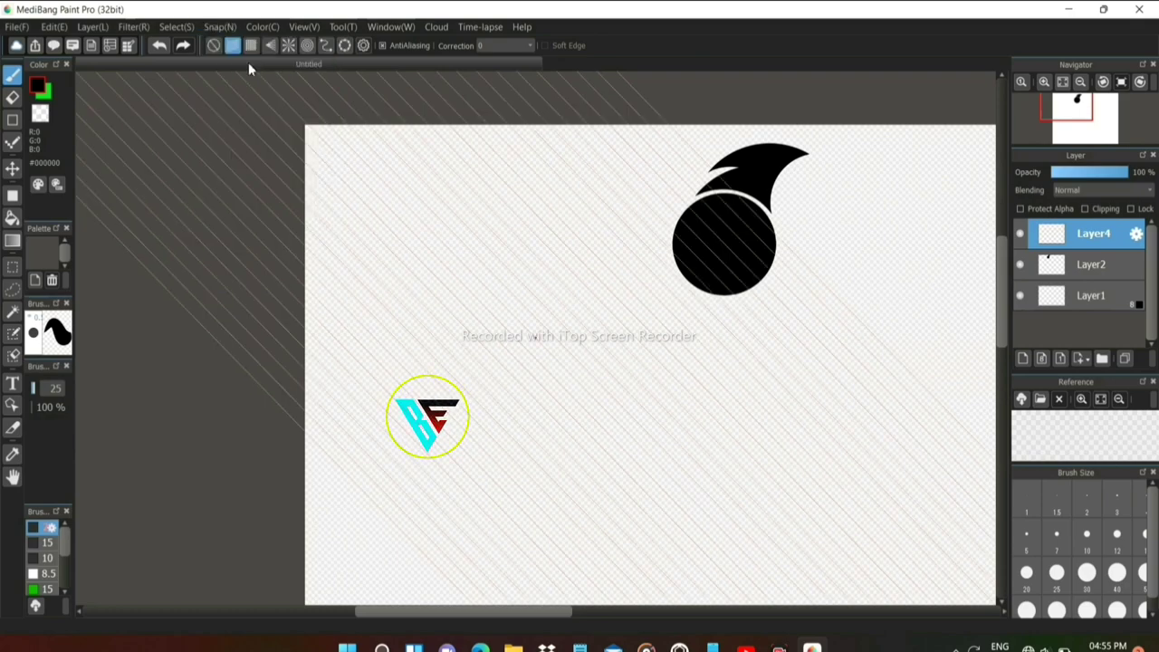
{"action": "left_click_drag", "start_coordinate": [534, 337], "coordinate": [565, 209]}
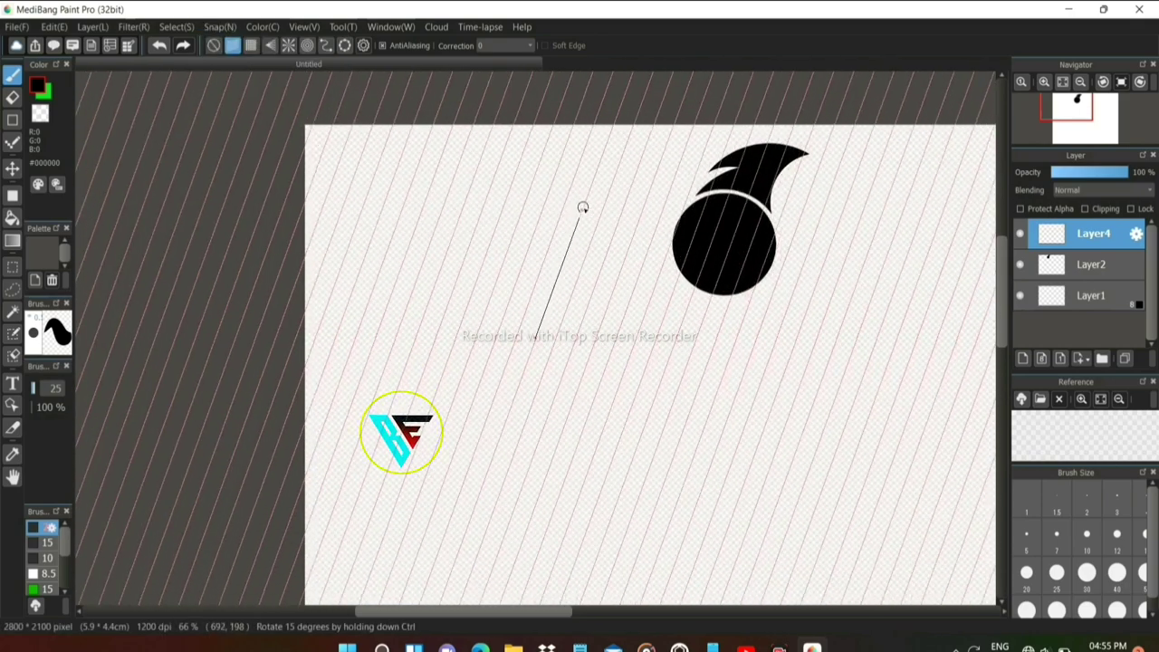
{"action": "left_click_drag", "start_coordinate": [565, 209], "coordinate": [617, 221]}
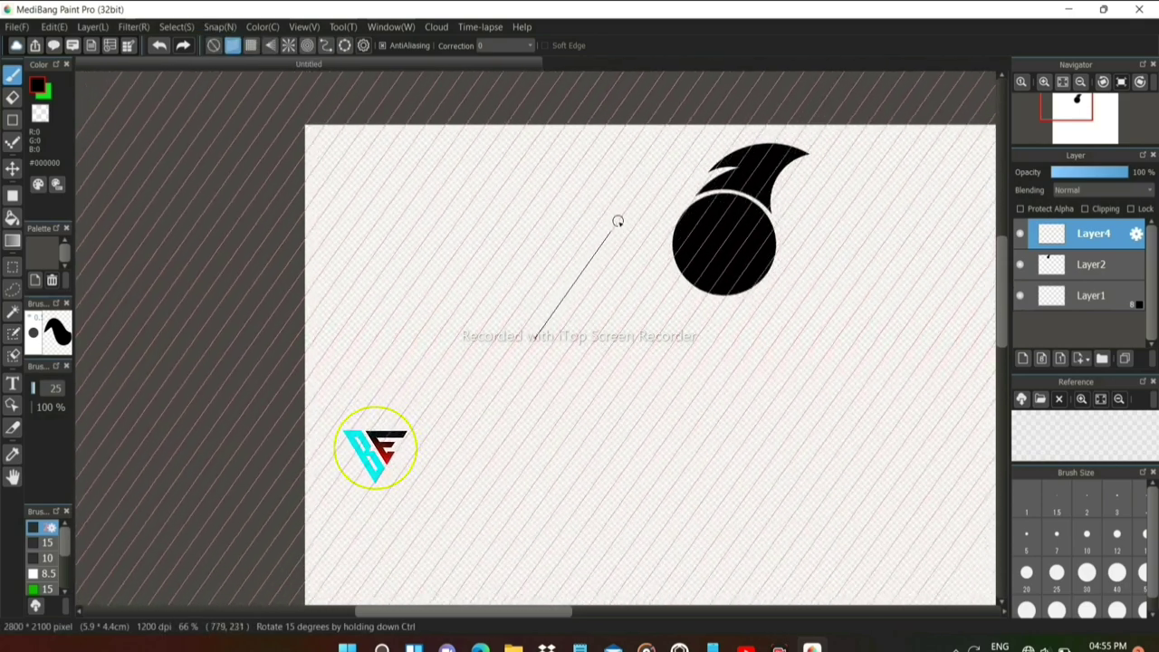
{"action": "left_click_drag", "start_coordinate": [694, 221], "coordinate": [619, 529]}
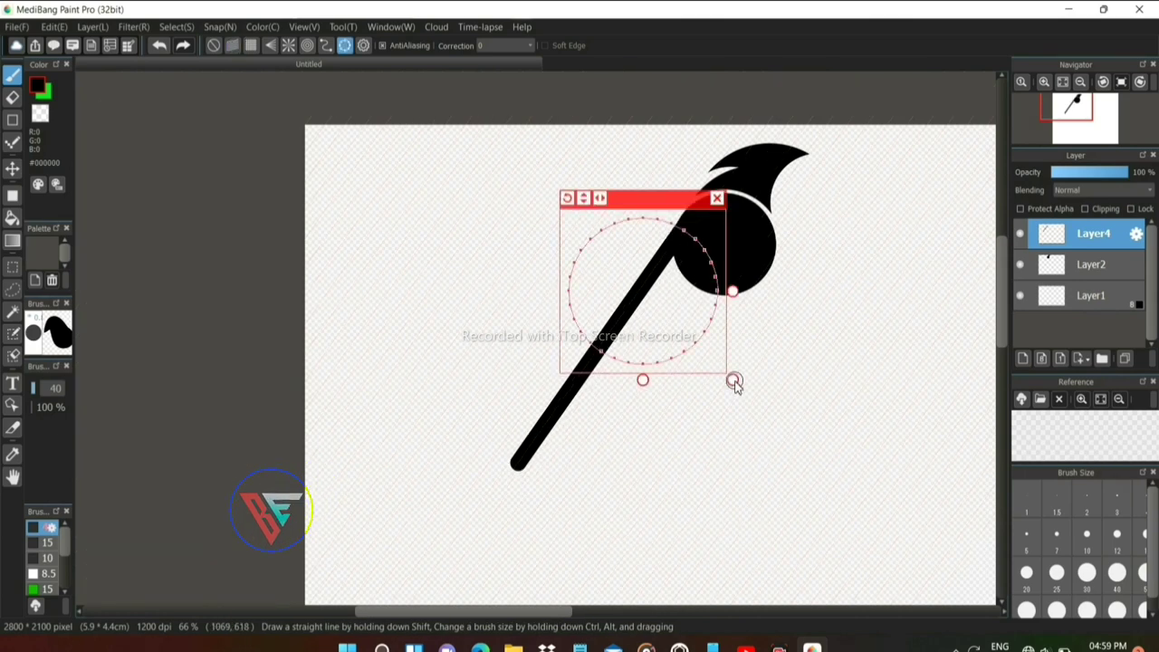
- Place the circle guide at the line's lower end and erase along it to taper the tip
{"action": "left_click_drag", "start_coordinate": [734, 381], "coordinate": [759, 405]}
{"action": "left_click_drag", "start_coordinate": [650, 171], "coordinate": [504, 242]}
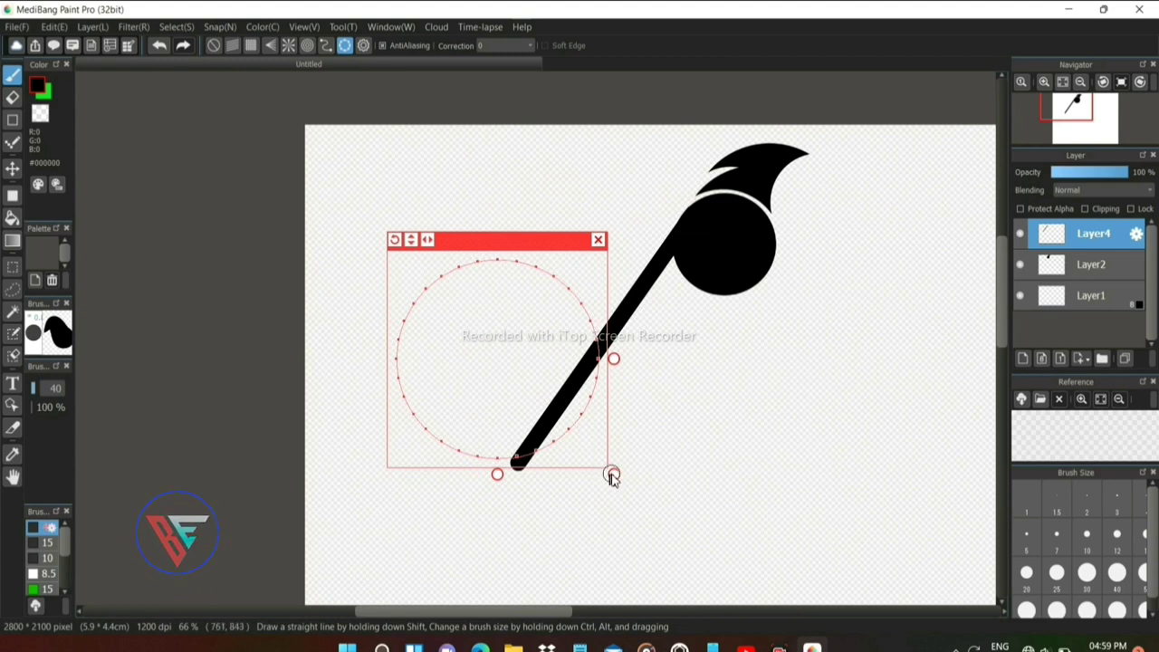
{"action": "key", "text": "e"}
{"action": "left_click_drag", "start_coordinate": [611, 477], "coordinate": [571, 416]}
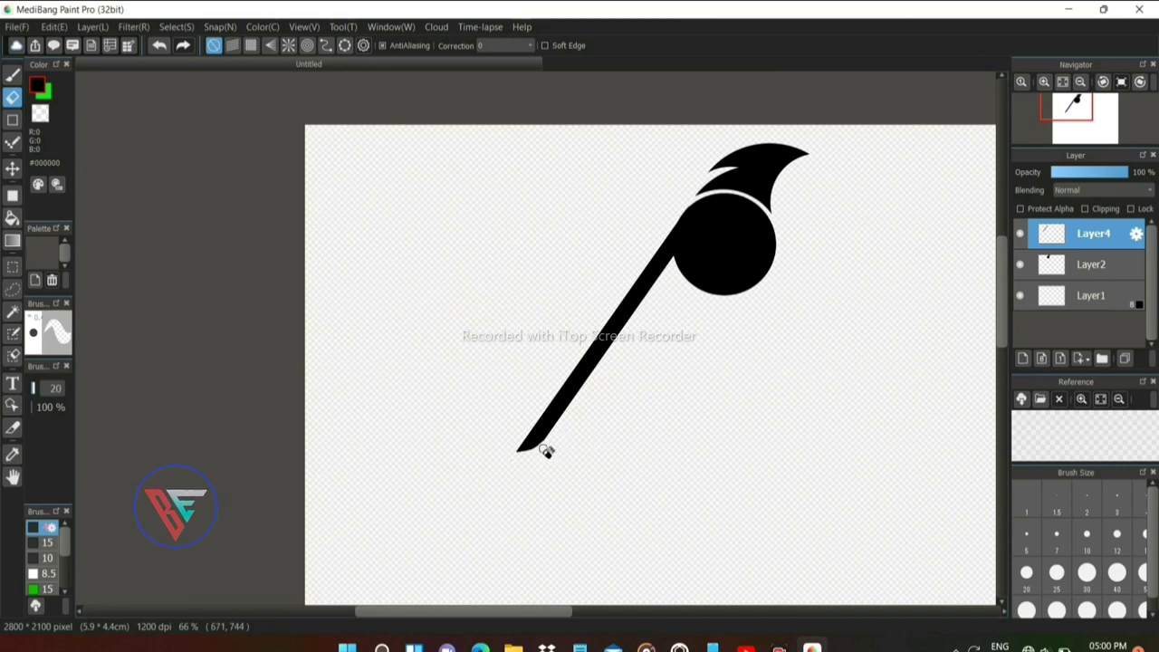
- Reposition the circular snap guide around the line end, then turn snapping off
{"action": "left_click", "coordinate": [344, 45]}
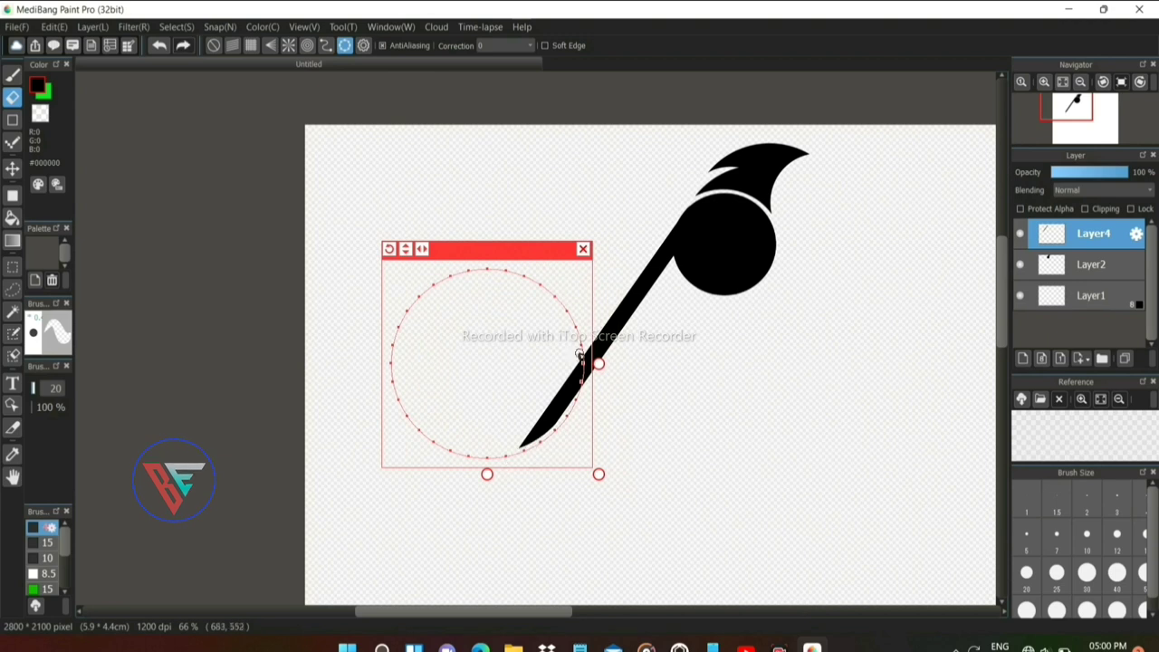
{"action": "left_click_drag", "start_coordinate": [598, 363], "coordinate": [546, 365]}
{"action": "left_click_drag", "start_coordinate": [523, 314], "coordinate": [567, 349]}
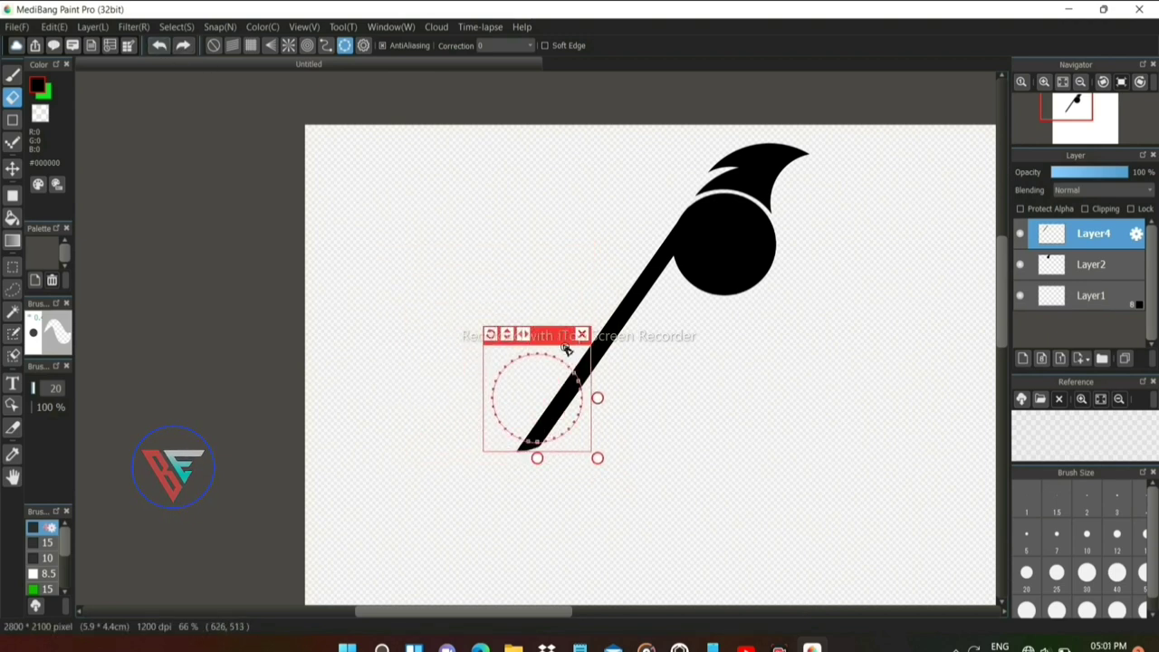
{"action": "left_click", "coordinate": [582, 335]}
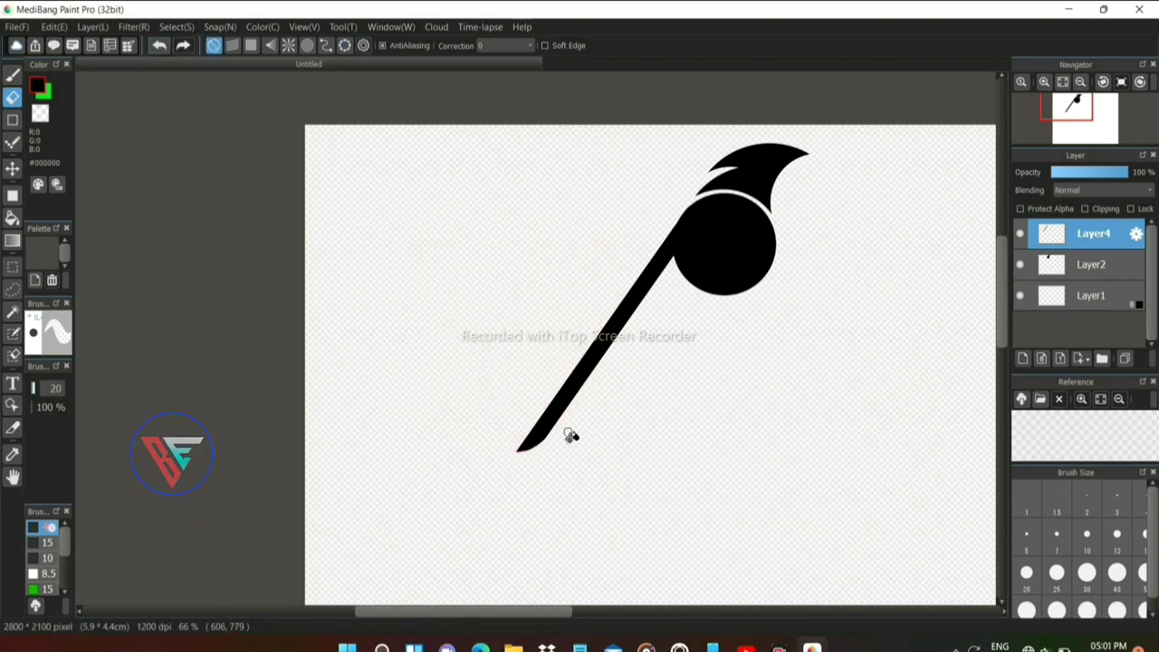
{"action": "left_click", "coordinate": [344, 45]}
{"action": "left_click_drag", "start_coordinate": [600, 392], "coordinate": [652, 393]}
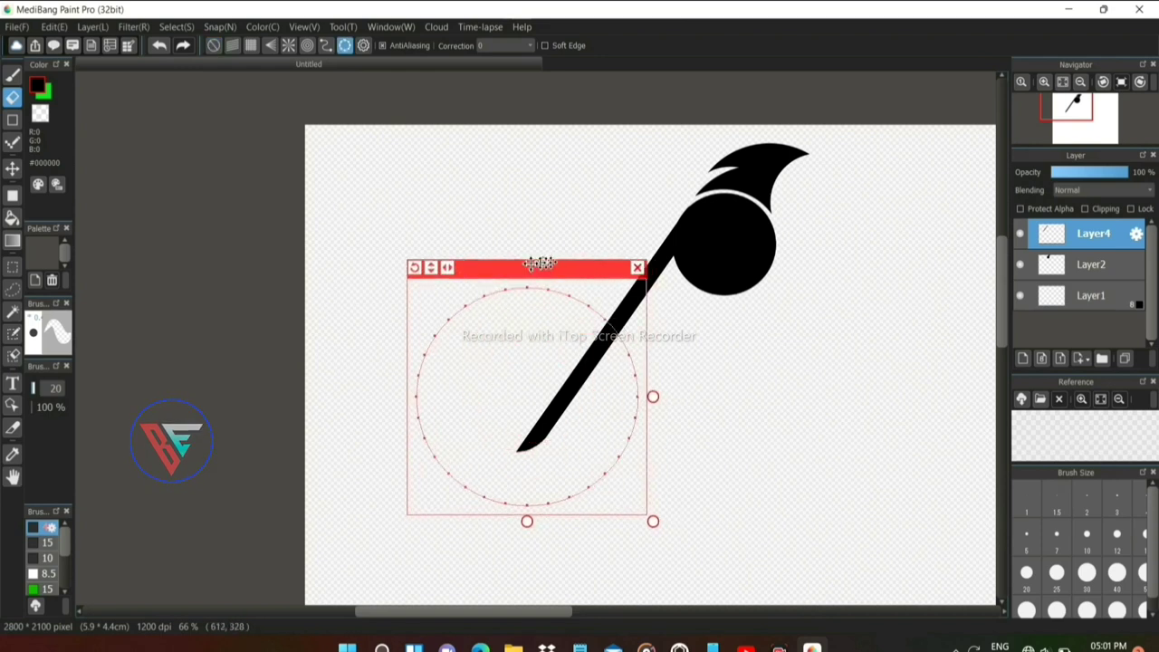
{"action": "left_click_drag", "start_coordinate": [546, 260], "coordinate": [489, 223]}
{"action": "left_click", "coordinate": [583, 227]}
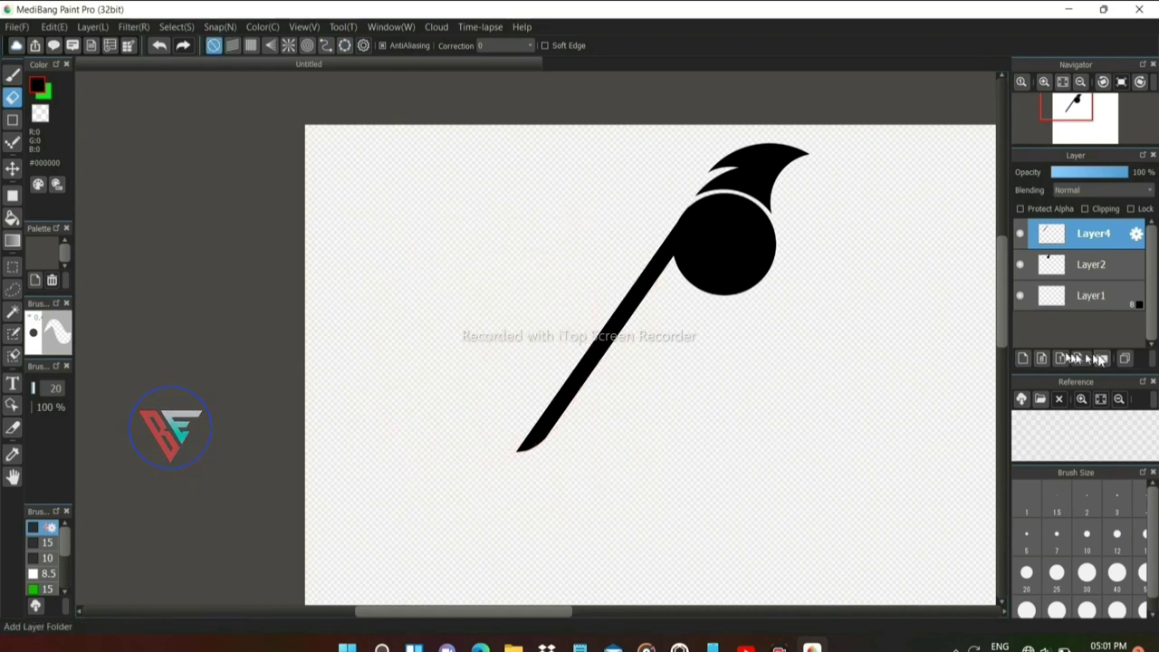
- Duplicate the stripe layer and offset the copies into parallel diagonal stripes
{"action": "left_click", "coordinate": [1124, 358]}
{"action": "key", "text": "v"}
{"action": "left_click_drag", "start_coordinate": [622, 322], "coordinate": [749, 254]}
{"action": "key", "text": "ctrl+shift+d"}
{"action": "left_click", "coordinate": [1122, 359]}
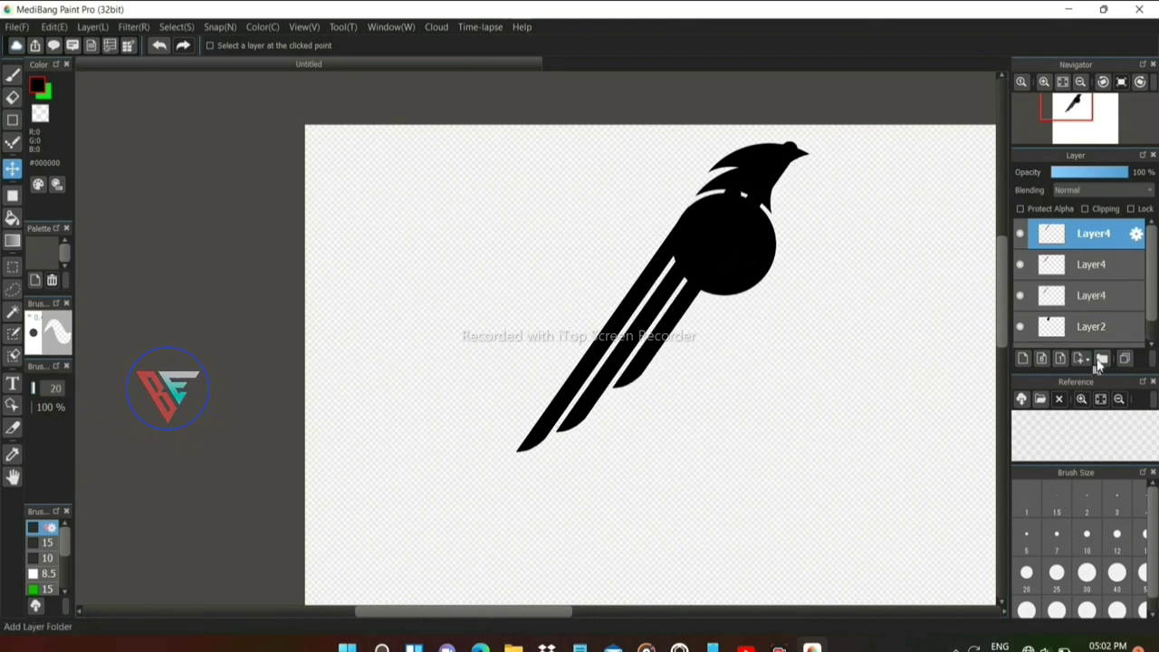
{"action": "mouse_move", "coordinate": [722, 309]}
{"action": "left_mouse_down"}
{"action": "mouse_move", "coordinate": [767, 260]}
{"action": "mouse_move", "coordinate": [760, 280]}
{"action": "mouse_move", "coordinate": [721, 295]}
{"action": "left_mouse_up"}
- Adjust the stripe layers and delete the extra stripe layer
{"action": "left_click", "coordinate": [1091, 264]}
{"action": "left_click", "coordinate": [1091, 295]}
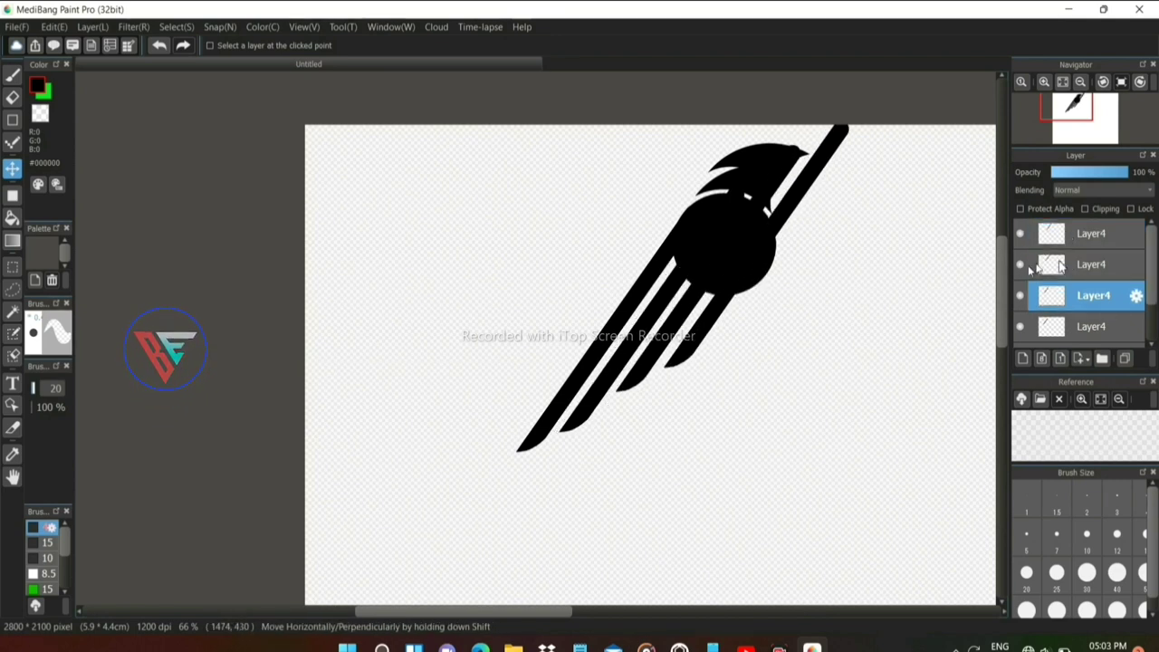
{"action": "left_click", "coordinate": [1091, 264]}
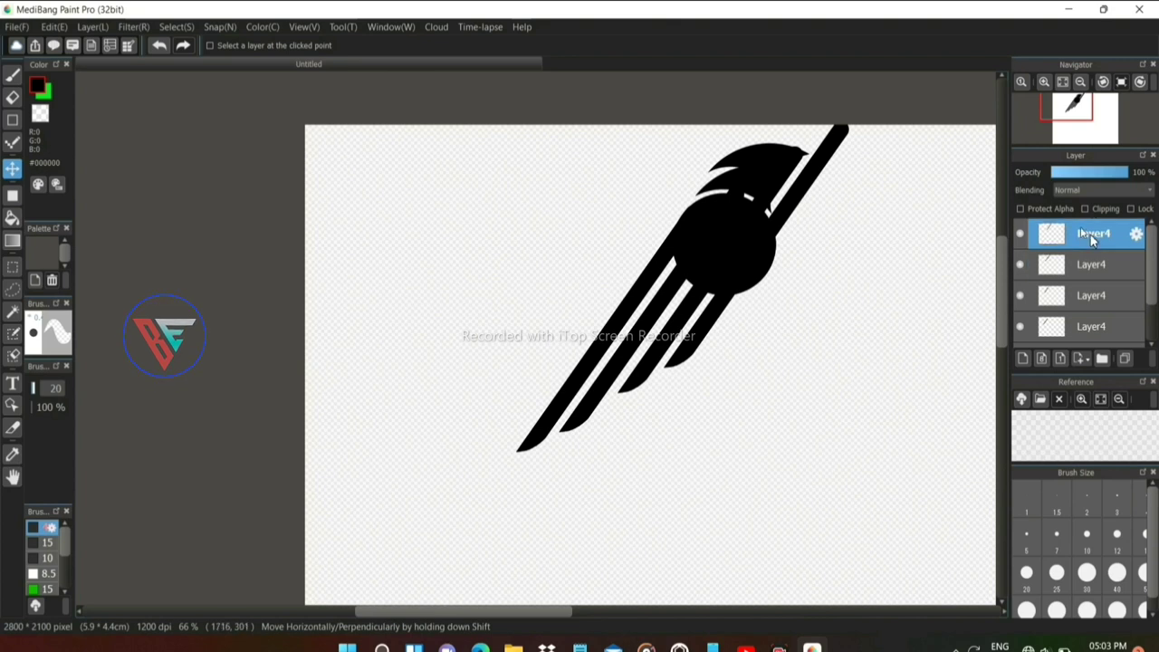
{"action": "scroll", "coordinate": [1087, 271], "scroll_direction": "down", "scroll_amount": 1}
{"action": "left_click", "coordinate": [1154, 359]}
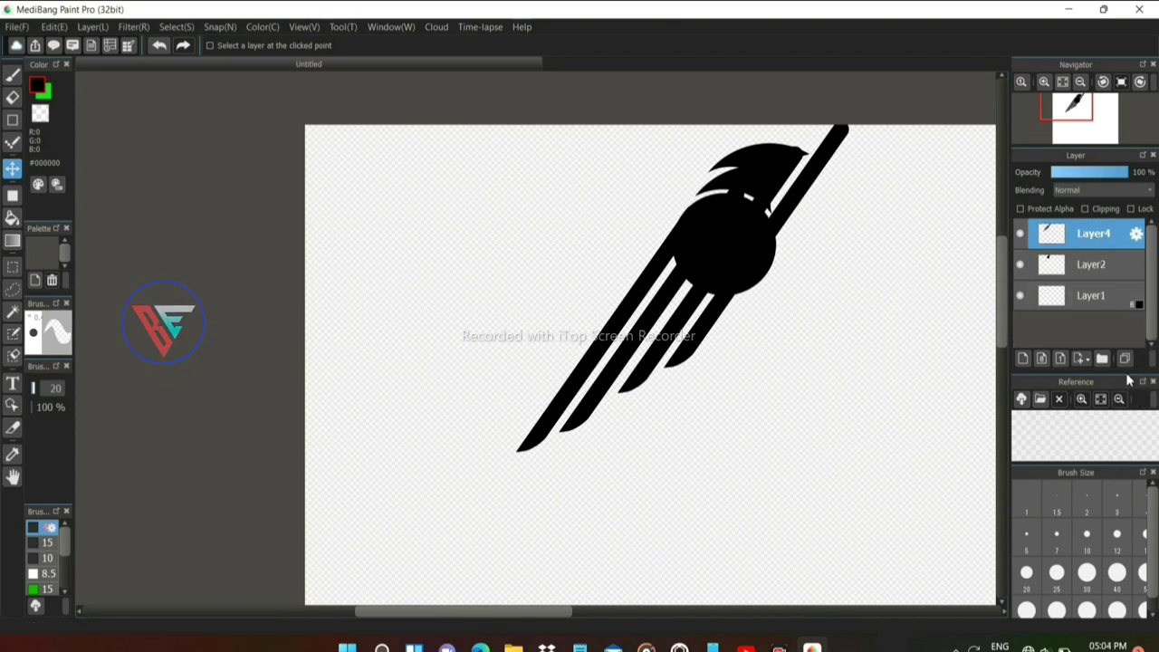
- Draw an oval selection around the top of the head, then clear it
{"action": "left_click", "coordinate": [12, 266]}
{"action": "left_click_drag", "start_coordinate": [691, 99], "coordinate": [913, 248]}
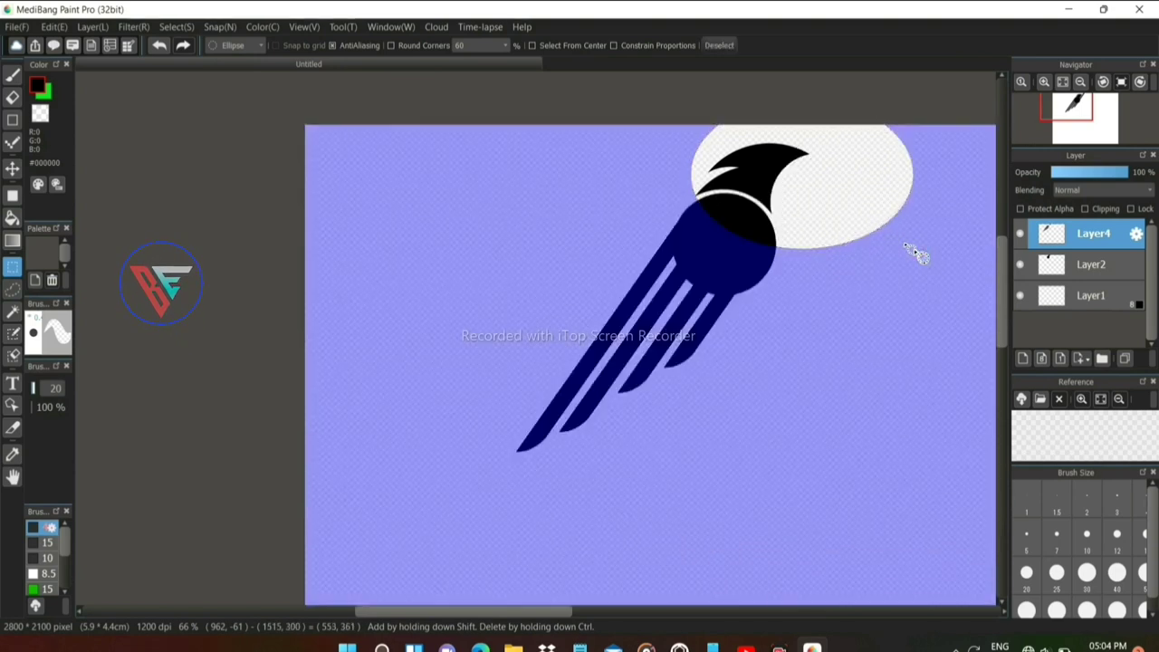
{"action": "left_click_drag", "start_coordinate": [913, 248], "coordinate": [916, 244]}
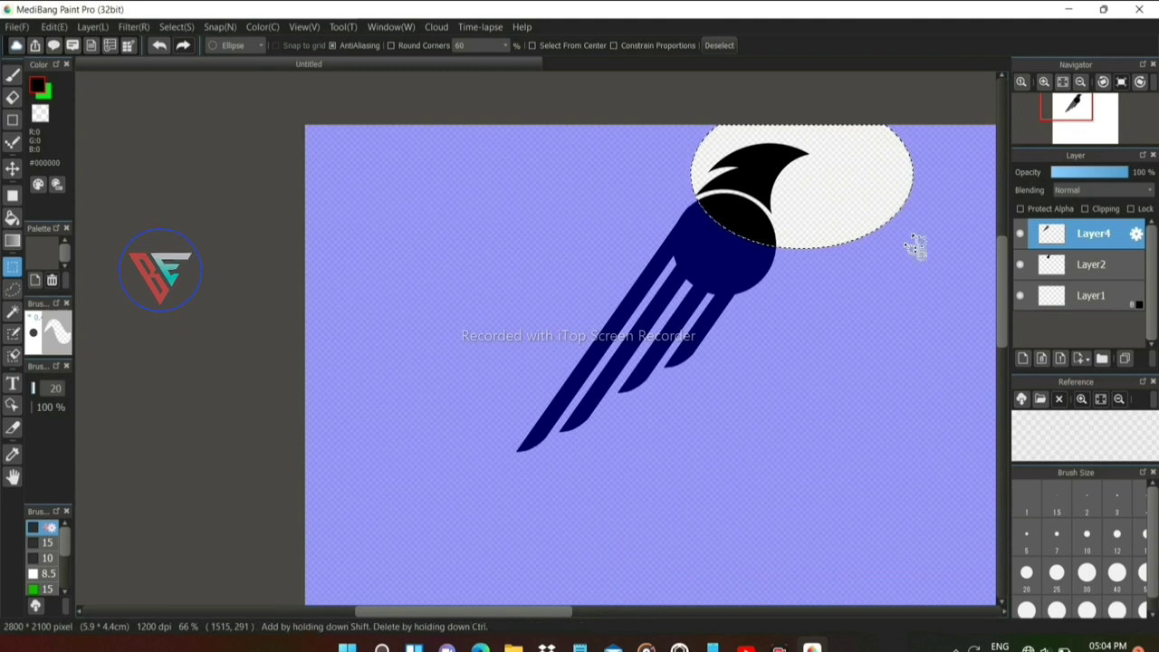
{"action": "left_click", "coordinate": [719, 45]}
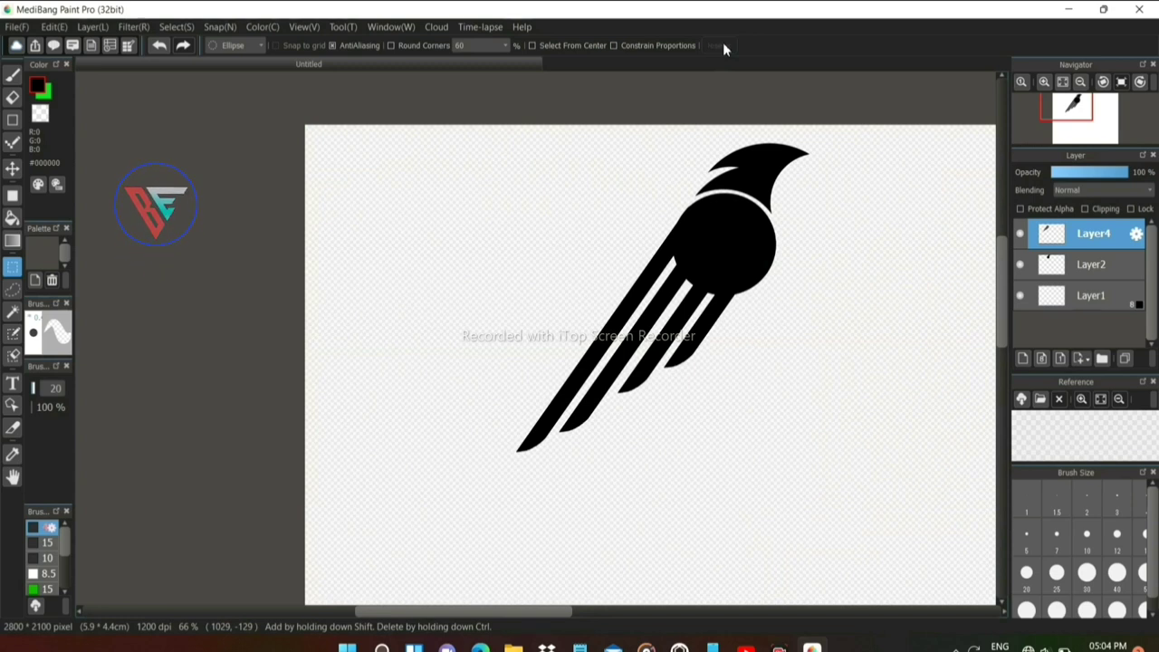
- Try transform options from the Select menu on the bird, then cancel
{"action": "key", "text": "b"}
{"action": "left_click", "coordinate": [177, 26]}
{"action": "left_click", "coordinate": [217, 181]}
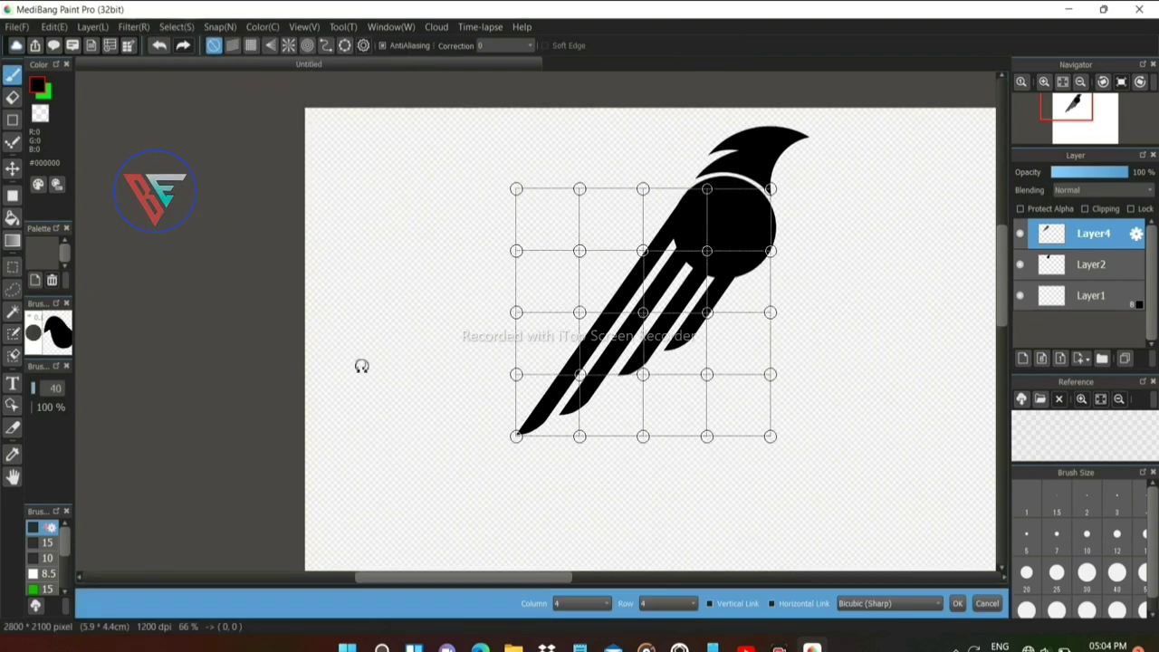
{"action": "left_click", "coordinate": [176, 26]}
{"action": "left_click", "coordinate": [241, 227]}
{"action": "left_click", "coordinate": [177, 26]}
{"action": "left_click", "coordinate": [241, 207]}
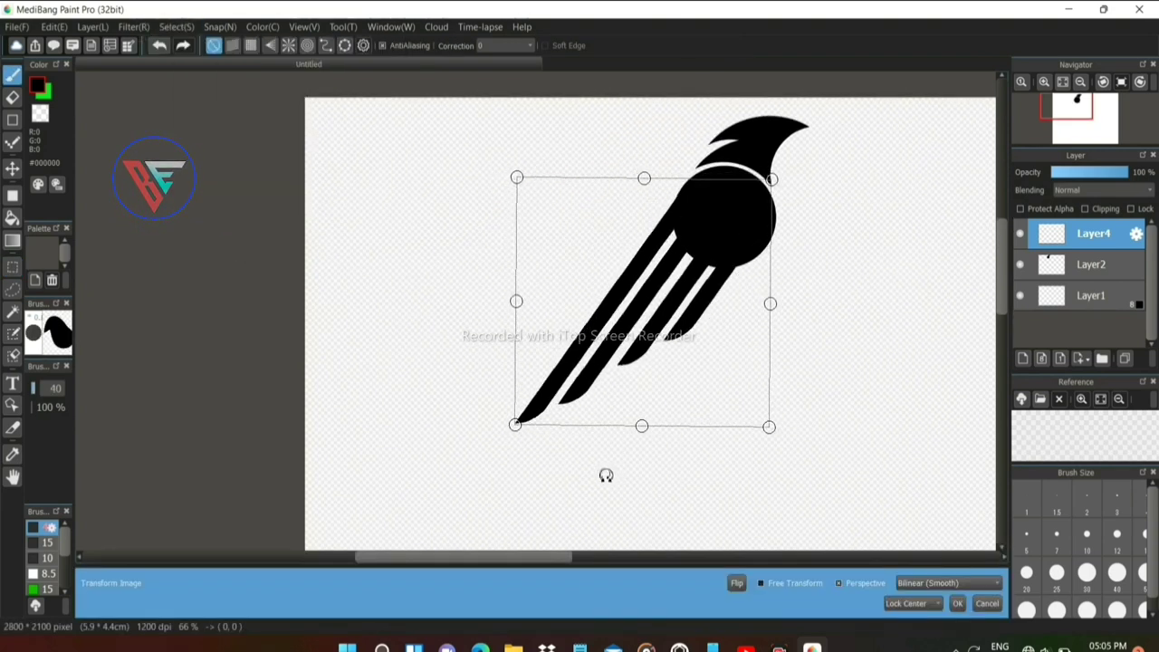
{"action": "key", "text": "Escape"}
- Transform the stripes, apply, and merge them down into the bird's layer
{"action": "left_click", "coordinate": [173, 26]}
{"action": "left_click", "coordinate": [259, 208]}
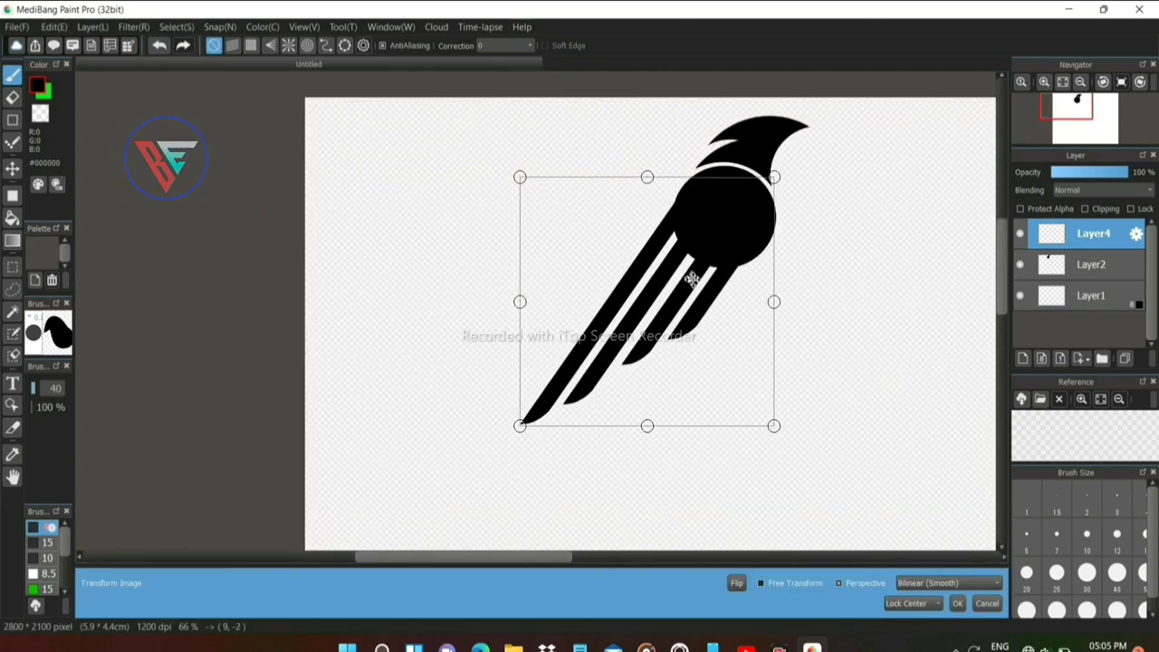
{"action": "key", "text": "Return"}
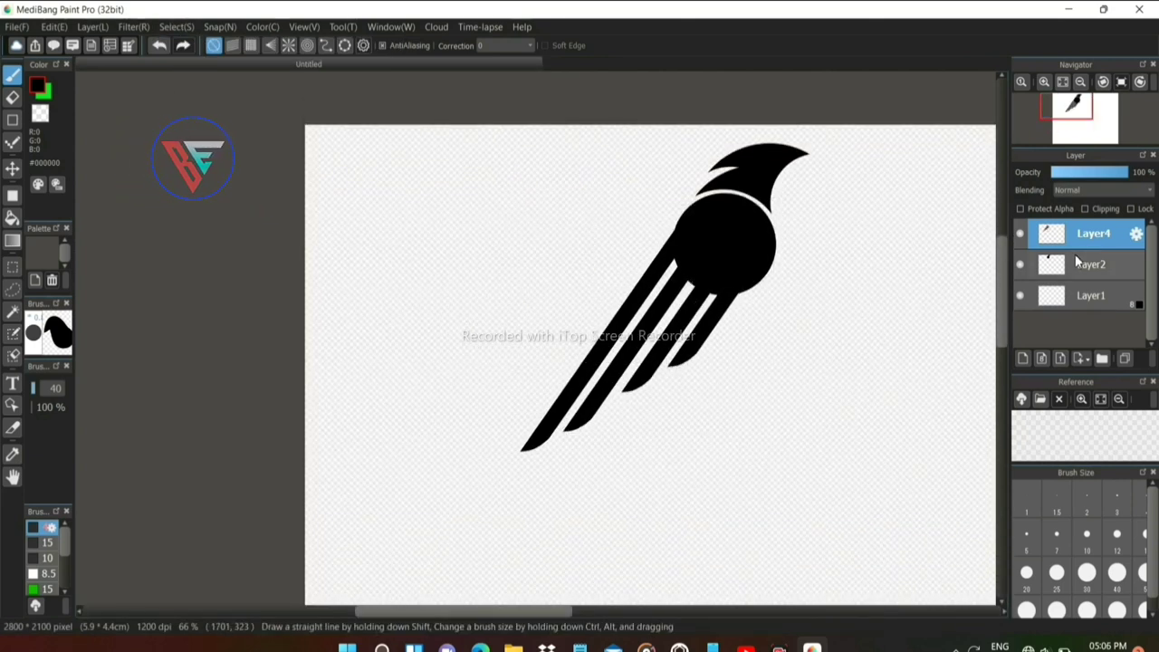
{"action": "left_click", "coordinate": [1124, 358]}
{"action": "left_click", "coordinate": [12, 170]}
- Shift the whole bird left and down, then enable circular snapping for the brush
{"action": "left_click_drag", "start_coordinate": [656, 253], "coordinate": [530, 305]}
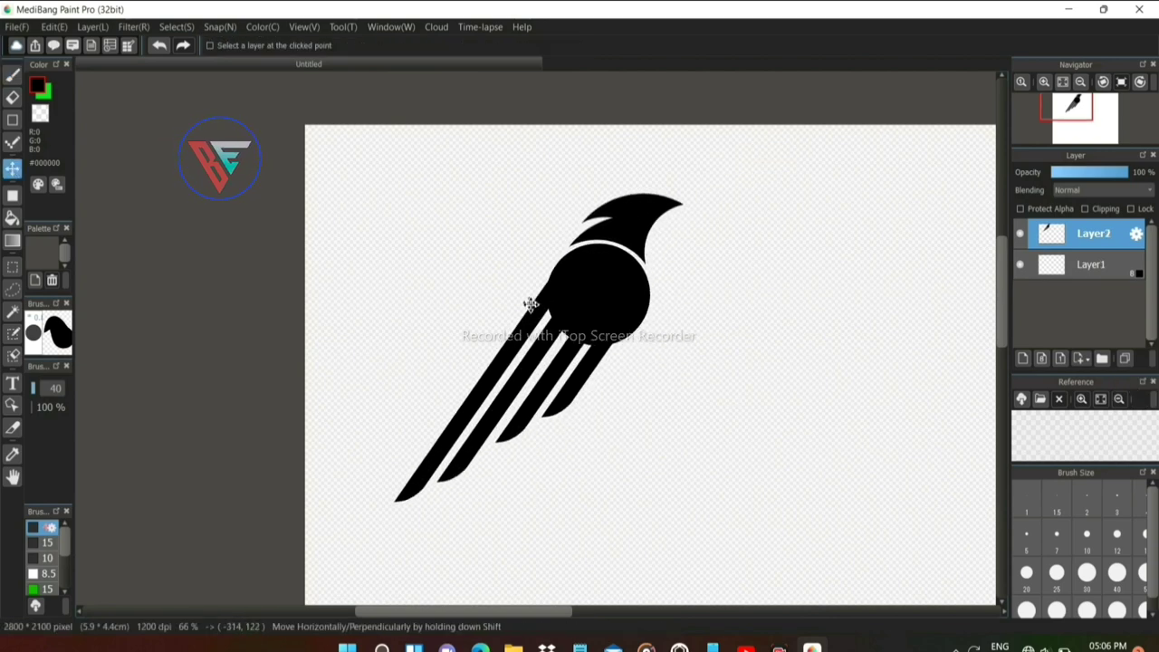
{"action": "scroll", "coordinate": [530, 305], "scroll_direction": "up", "scroll_amount": 2}
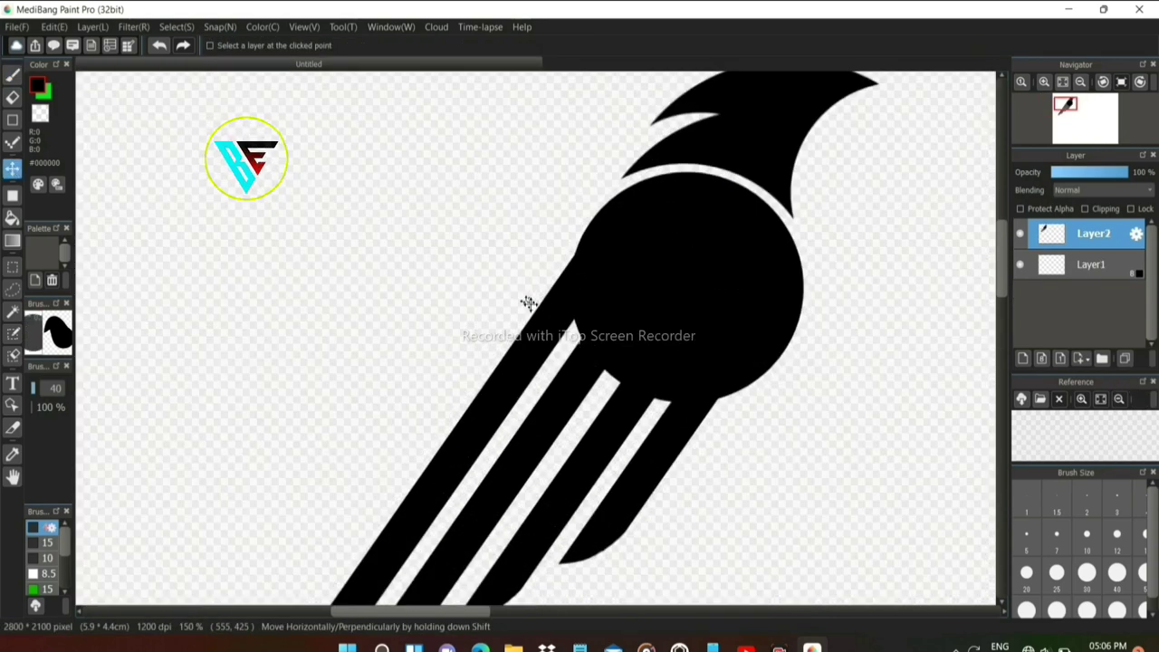
{"action": "left_click", "coordinate": [14, 77]}
{"action": "left_click", "coordinate": [345, 46]}
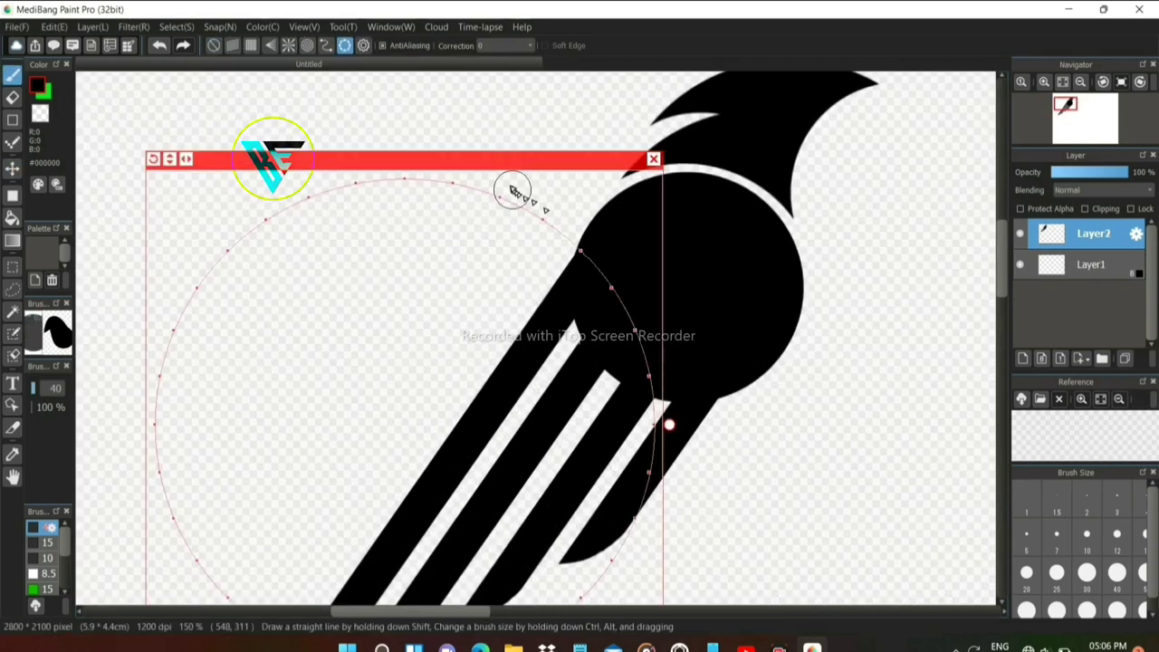
{"action": "scroll", "coordinate": [517, 189], "scroll_direction": "down", "scroll_amount": 1}
- Shrink the circular snap guide to a small circle on the bird's head
{"action": "left_click_drag", "start_coordinate": [585, 408], "coordinate": [505, 344]}
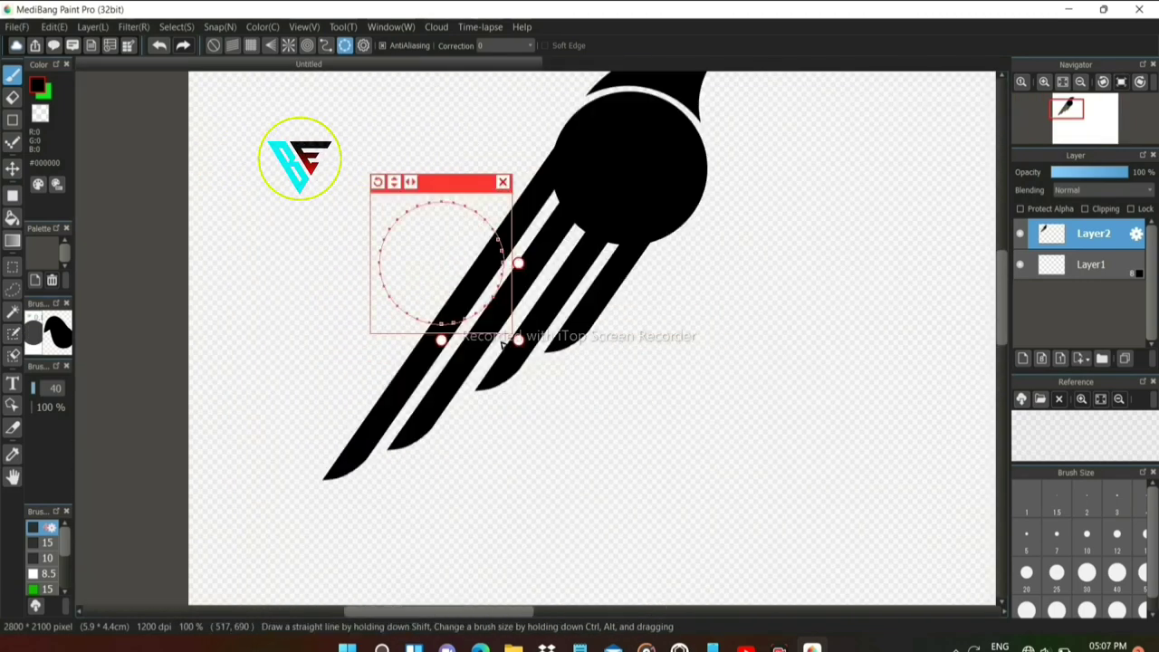
{"action": "left_click_drag", "start_coordinate": [471, 182], "coordinate": [653, 85]}
{"action": "scroll", "coordinate": [786, 150], "scroll_direction": "up", "scroll_amount": 1}
{"action": "scroll", "coordinate": [787, 152], "scroll_direction": "up", "scroll_amount": 1}
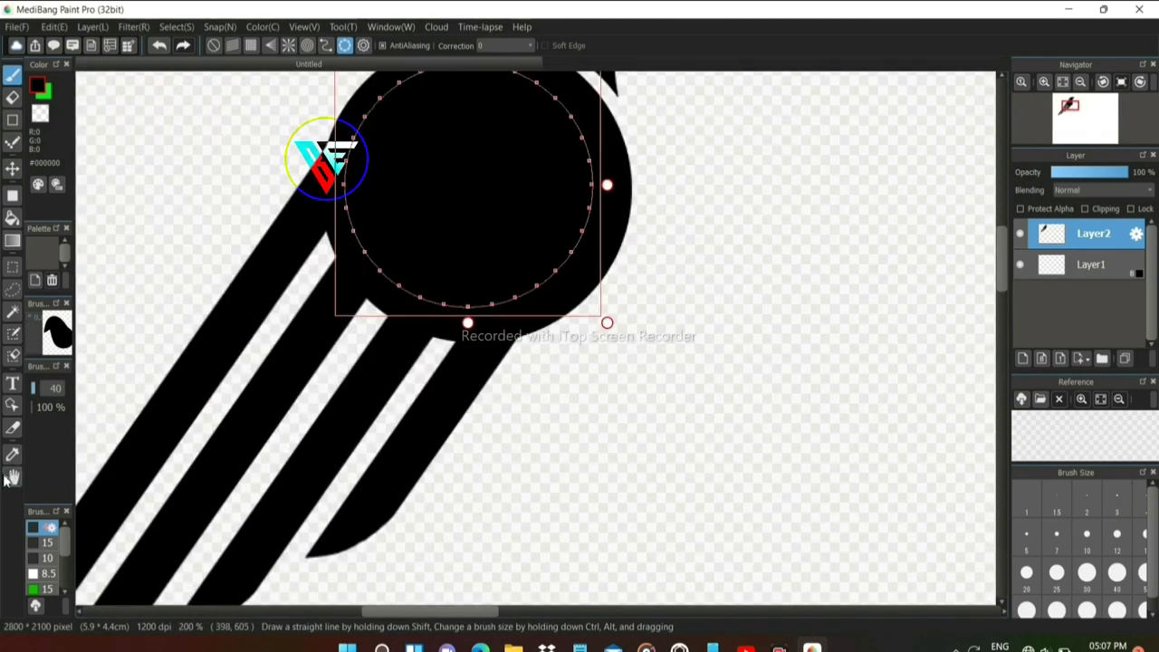
{"action": "left_click_drag", "start_coordinate": [476, 217], "coordinate": [531, 362]}
{"action": "left_click_drag", "start_coordinate": [664, 471], "coordinate": [556, 396]}
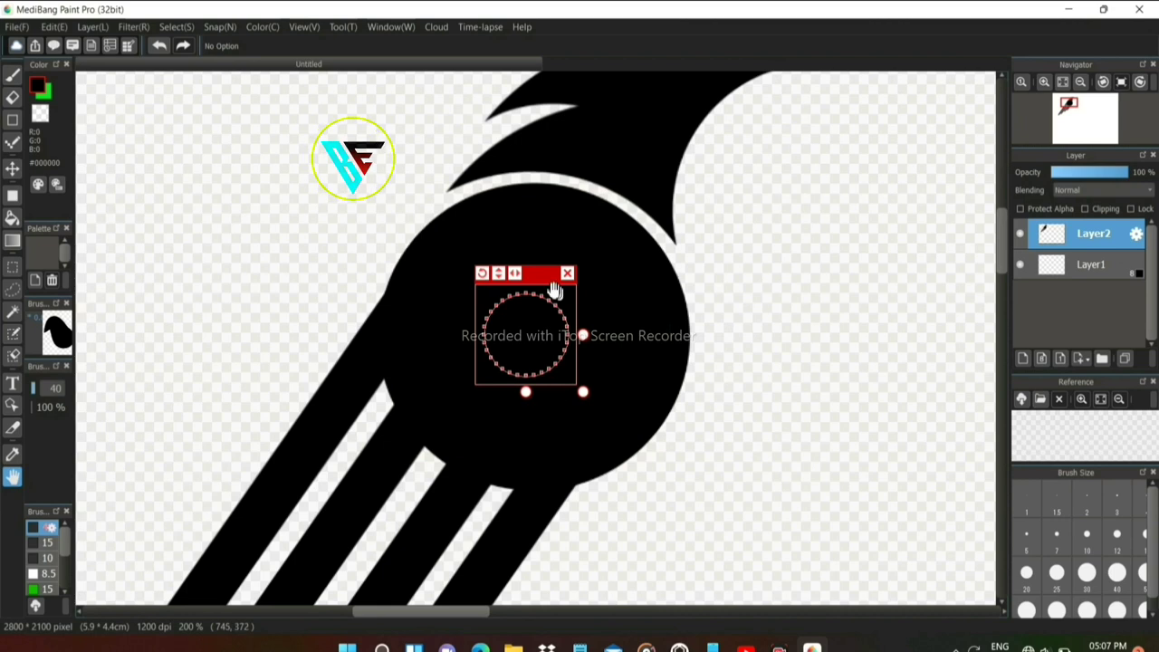
{"action": "left_click_drag", "start_coordinate": [545, 274], "coordinate": [513, 207]}
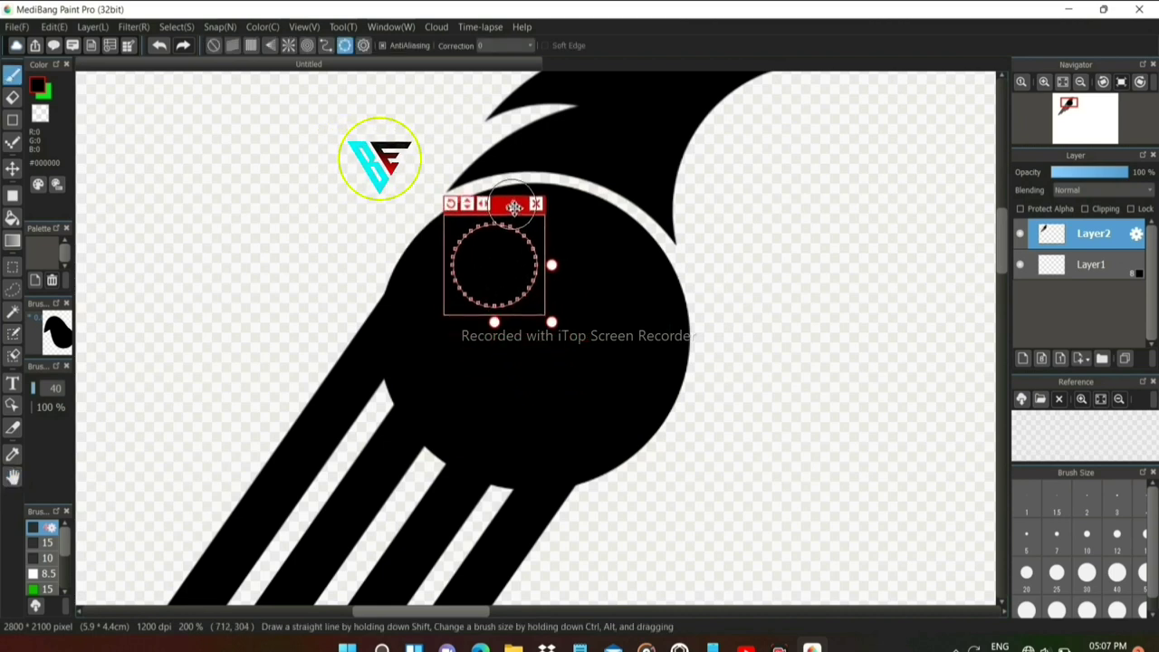
{"action": "left_click_drag", "start_coordinate": [551, 321], "coordinate": [545, 316]}
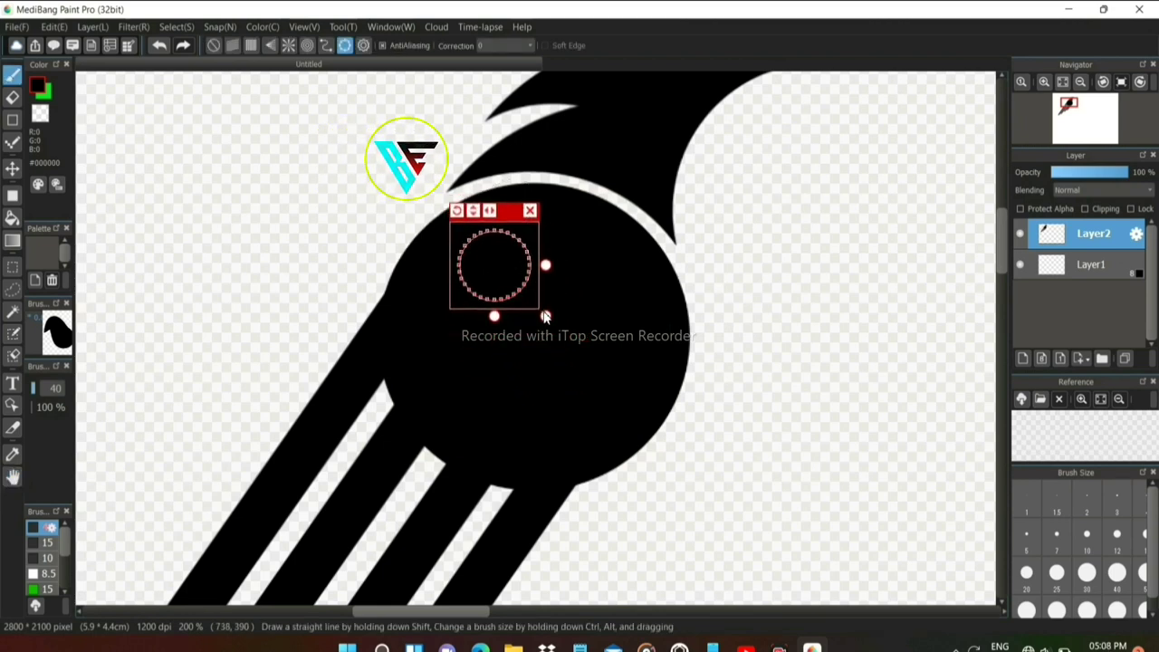
- Pick yellow as the drawing colour, turn snapping off, and choose the filled ellipse tool
{"action": "left_click", "coordinate": [37, 85]}
{"action": "left_click", "coordinate": [471, 217]}
{"action": "left_click", "coordinate": [743, 432]}
{"action": "left_click", "coordinate": [212, 45]}
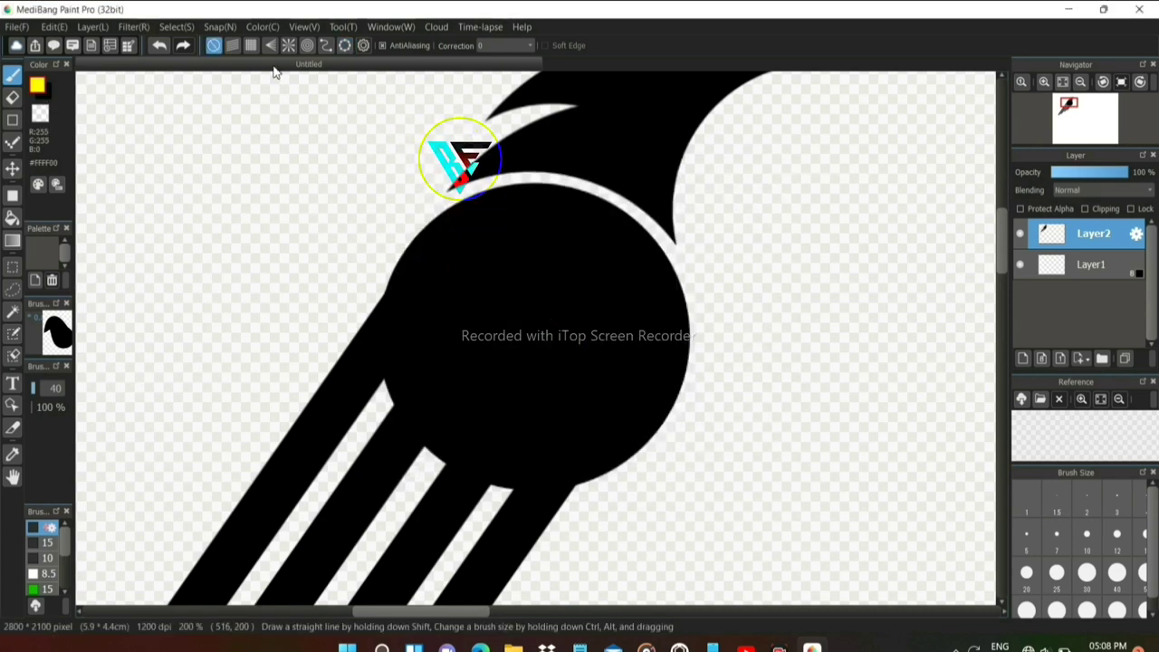
{"action": "left_click", "coordinate": [12, 195]}
- On a new layer, draw a circle on the head and recolour it orange
{"action": "left_click", "coordinate": [1021, 359]}
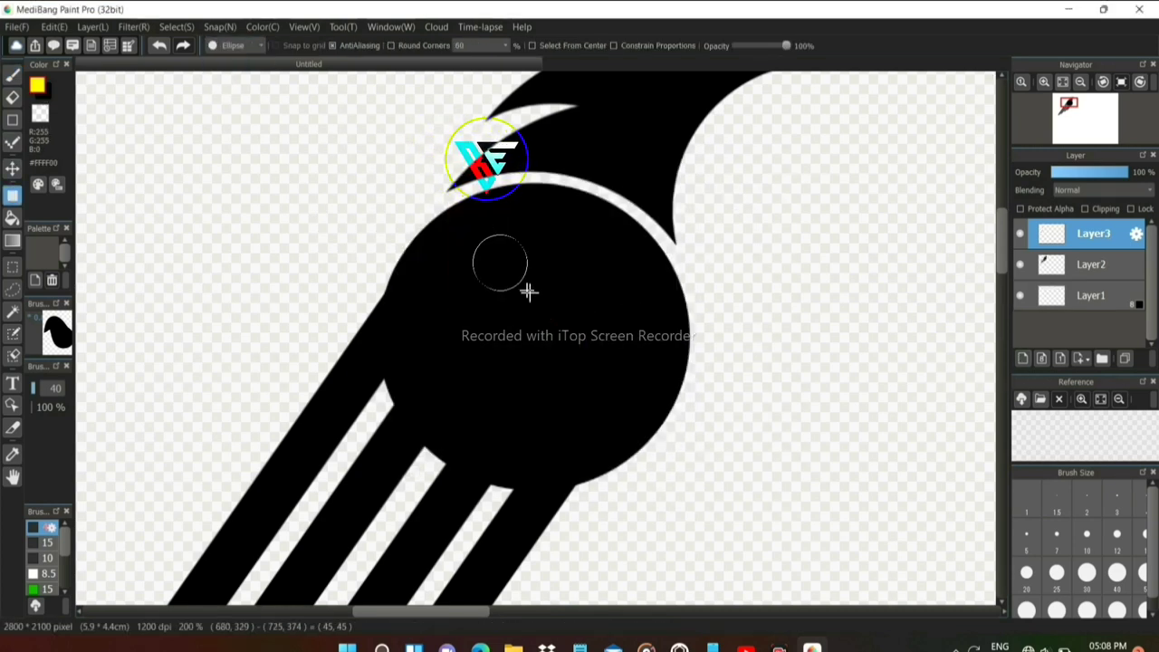
{"action": "left_click_drag", "start_coordinate": [472, 235], "coordinate": [541, 301]}
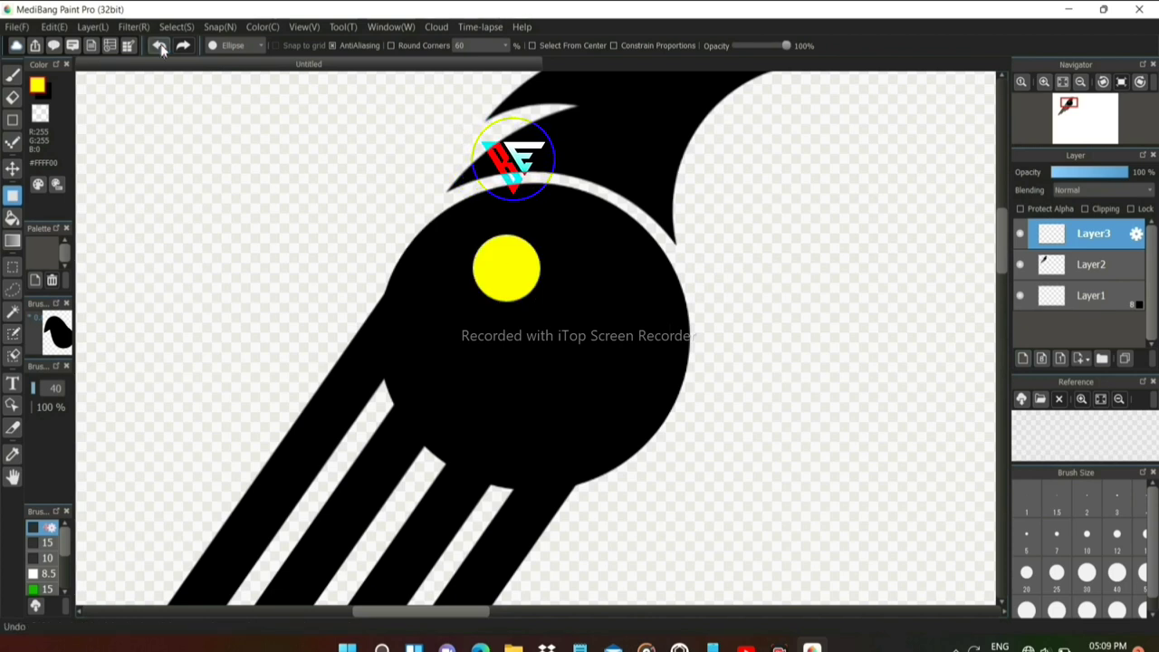
{"action": "right_click", "coordinate": [540, 301]}
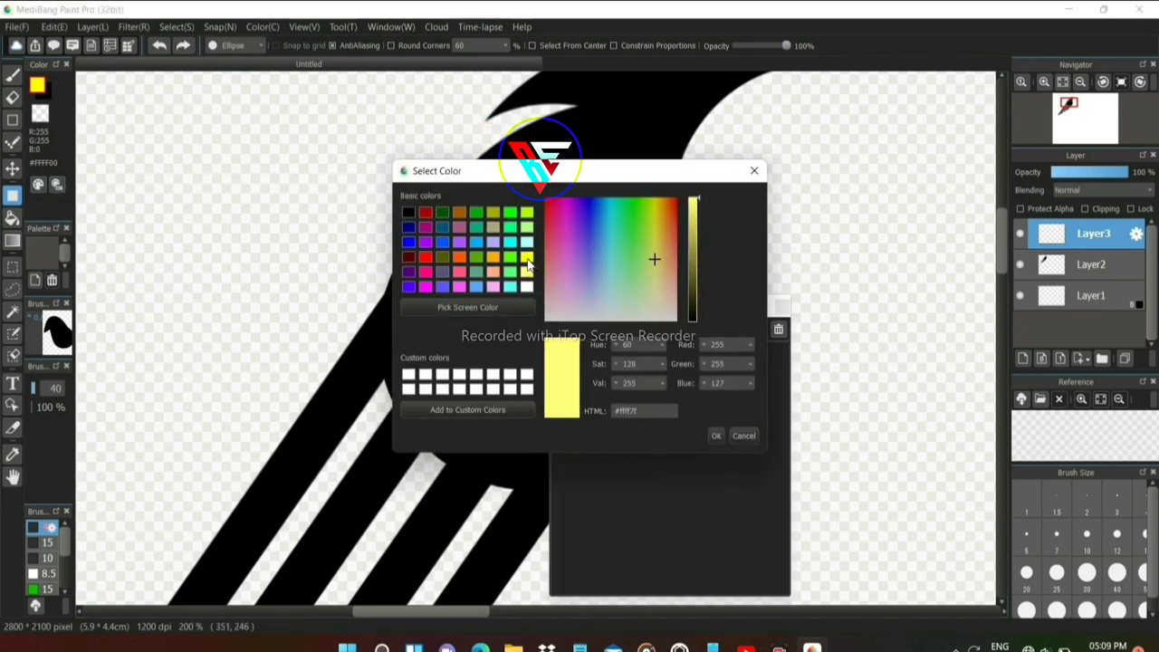
{"action": "scroll", "coordinate": [618, 348], "scroll_direction": "down", "scroll_amount": 9}
{"action": "scroll", "coordinate": [618, 348], "scroll_direction": "down", "scroll_amount": 7}
{"action": "left_click", "coordinate": [715, 436]}
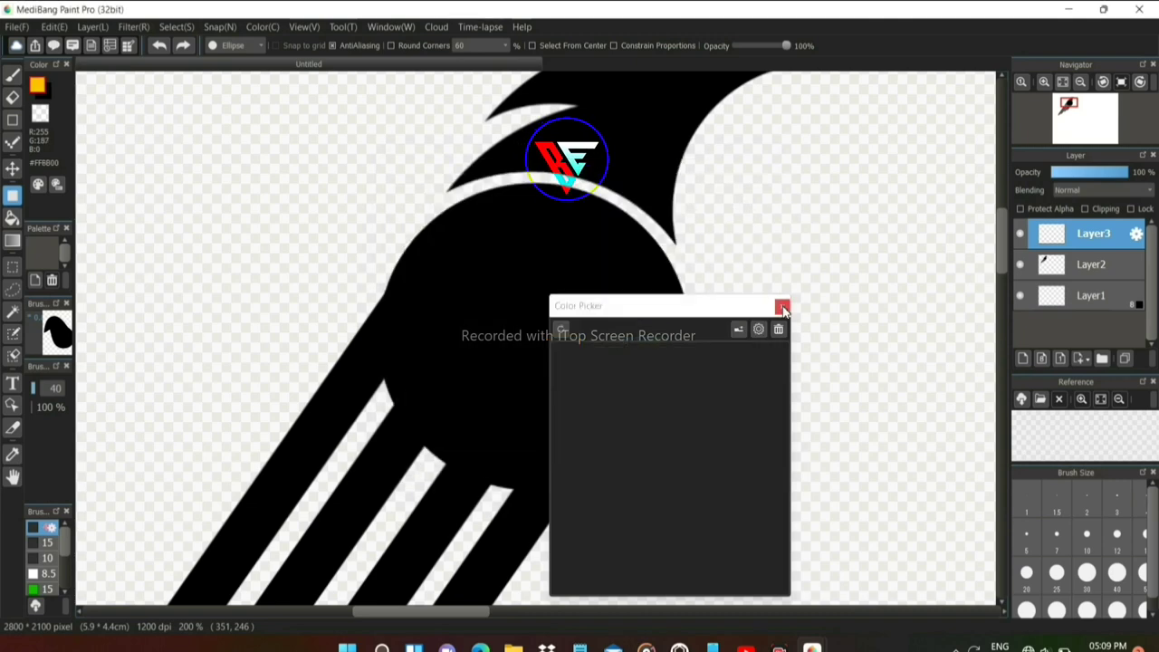
{"action": "left_click", "coordinate": [781, 308]}
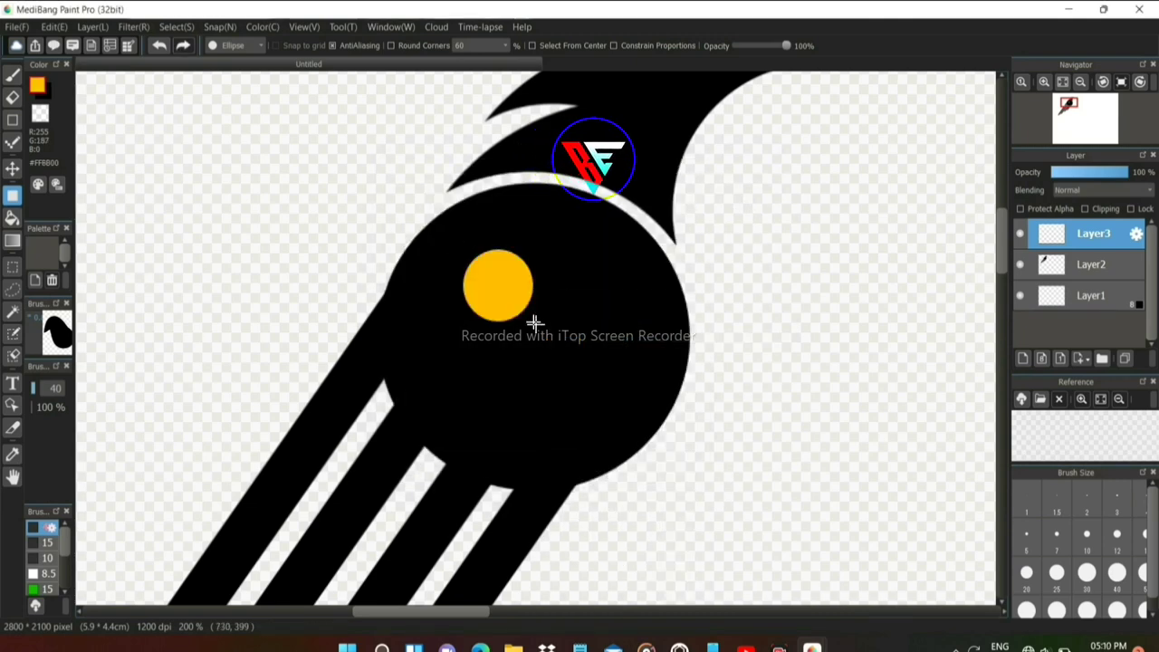
{"action": "left_click_drag", "start_coordinate": [534, 323], "coordinate": [444, 362]}
{"action": "left_click", "coordinate": [158, 45]}
- Transform the orange circle to sit slightly higher on the head
{"action": "left_click", "coordinate": [177, 26]}
{"action": "left_click", "coordinate": [209, 214]}
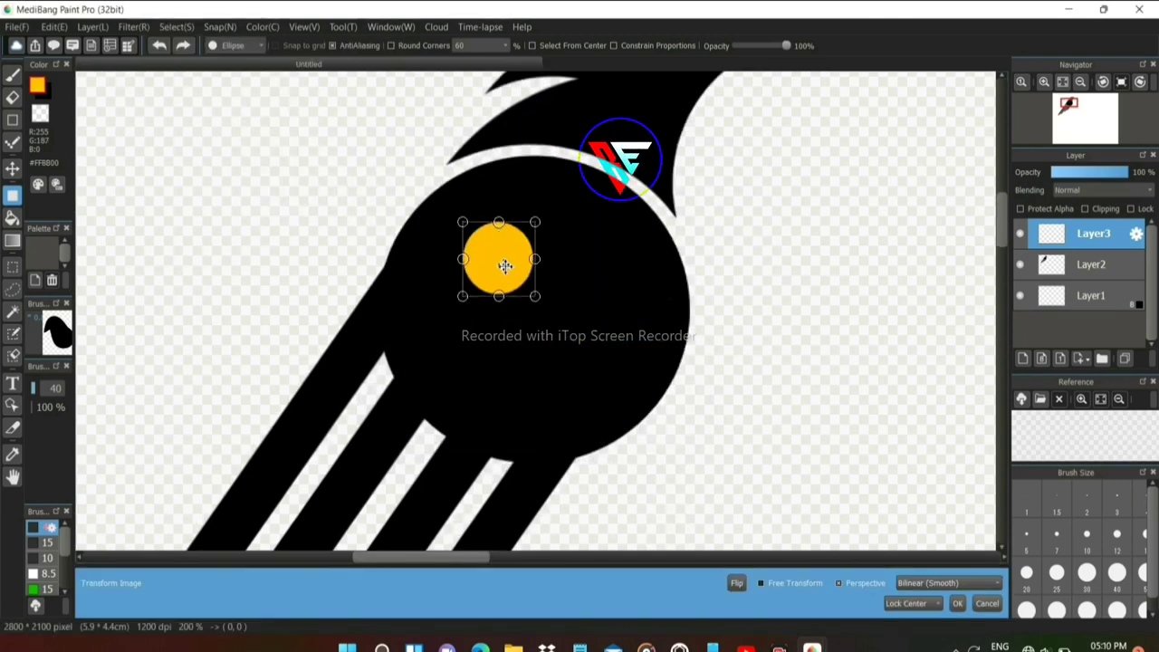
{"action": "left_click_drag", "start_coordinate": [498, 285], "coordinate": [495, 263]}
{"action": "key", "text": "Return"}
- Duplicate the circle layer and place copies around the head for five circles
{"action": "left_click", "coordinate": [1022, 360]}
{"action": "key", "text": "v"}
{"action": "mouse_move", "coordinate": [544, 329]}
{"action": "left_mouse_down"}
{"action": "mouse_move", "coordinate": [645, 343]}
{"action": "mouse_move", "coordinate": [510, 481]}
{"action": "left_mouse_up"}
{"action": "left_click", "coordinate": [1123, 359]}
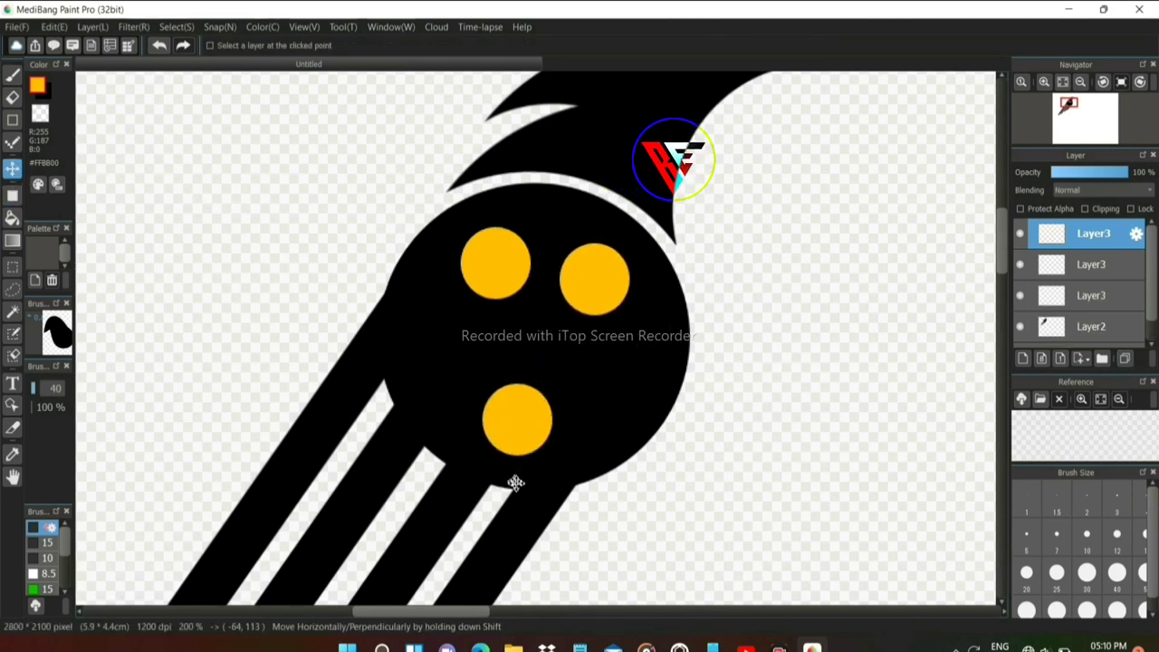
{"action": "left_click", "coordinate": [1123, 359]}
{"action": "left_click_drag", "start_coordinate": [576, 336], "coordinate": [526, 266]}
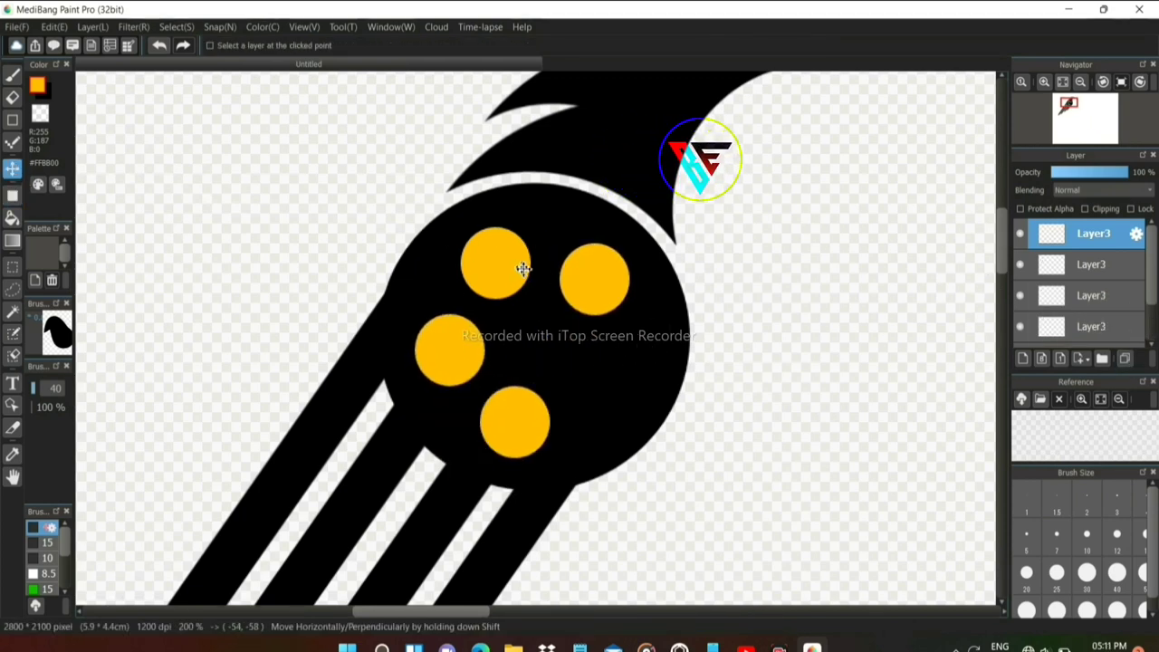
{"action": "left_click", "coordinate": [1123, 358]}
{"action": "left_click_drag", "start_coordinate": [647, 352], "coordinate": [798, 385]}
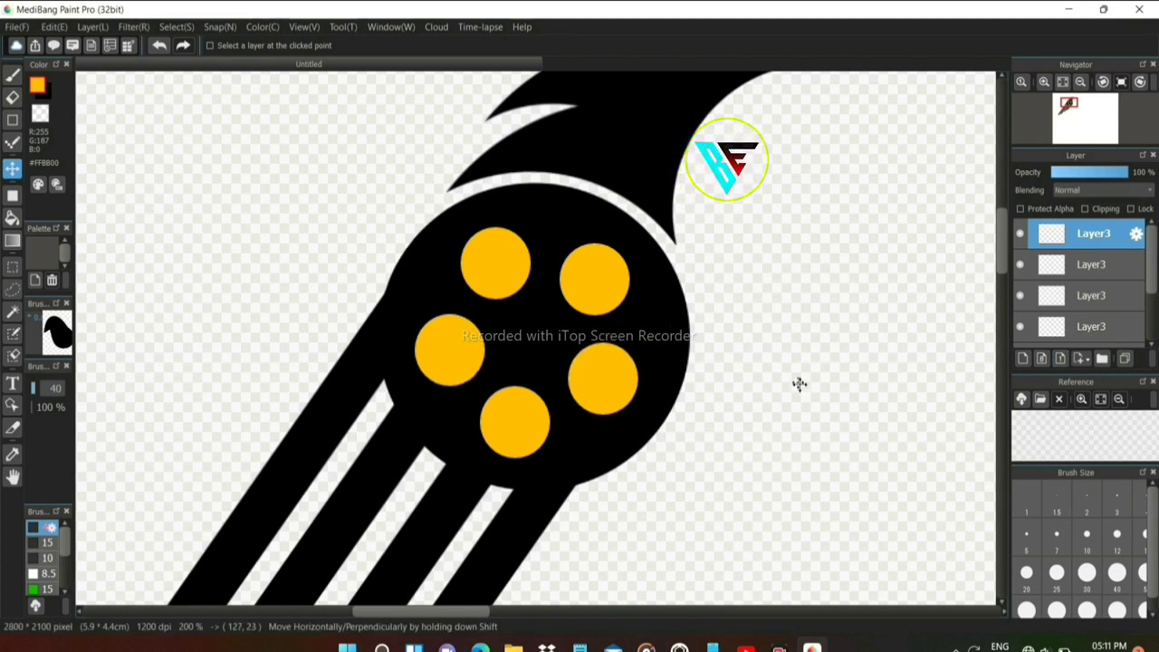
- Merge the five circle layers into one and nudge them slightly up-right
{"action": "left_click", "coordinate": [1151, 362]}
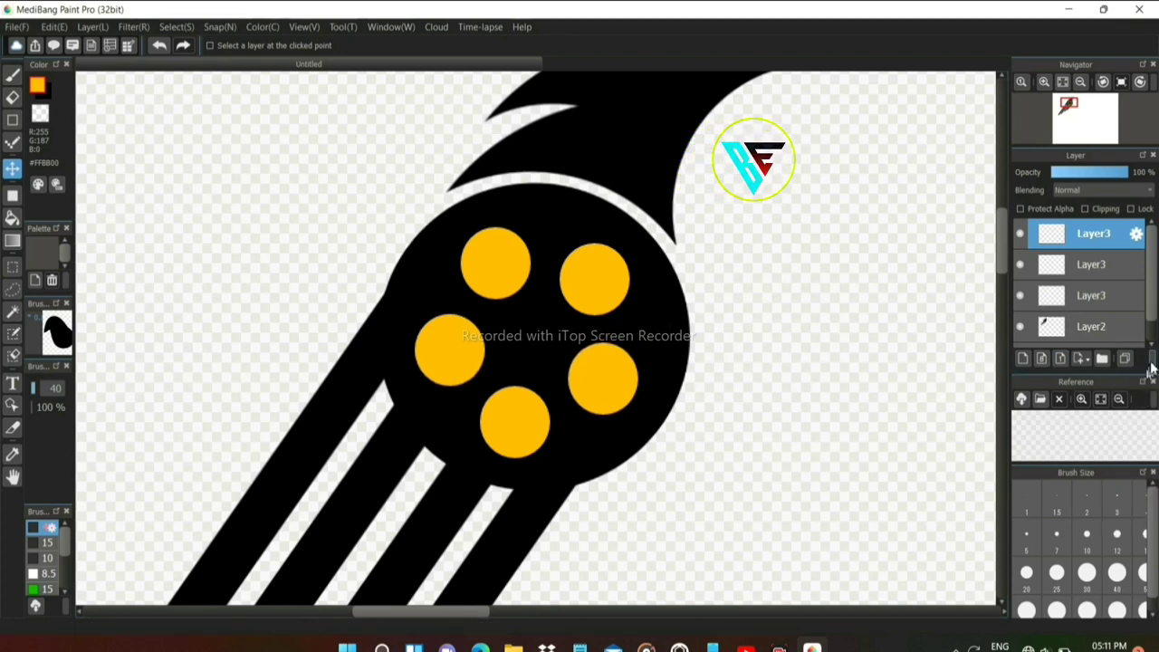
{"action": "key", "text": "ctrl+e"}
{"action": "key", "text": "ctrl+e"}
{"action": "left_click_drag", "start_coordinate": [514, 335], "coordinate": [518, 332]}
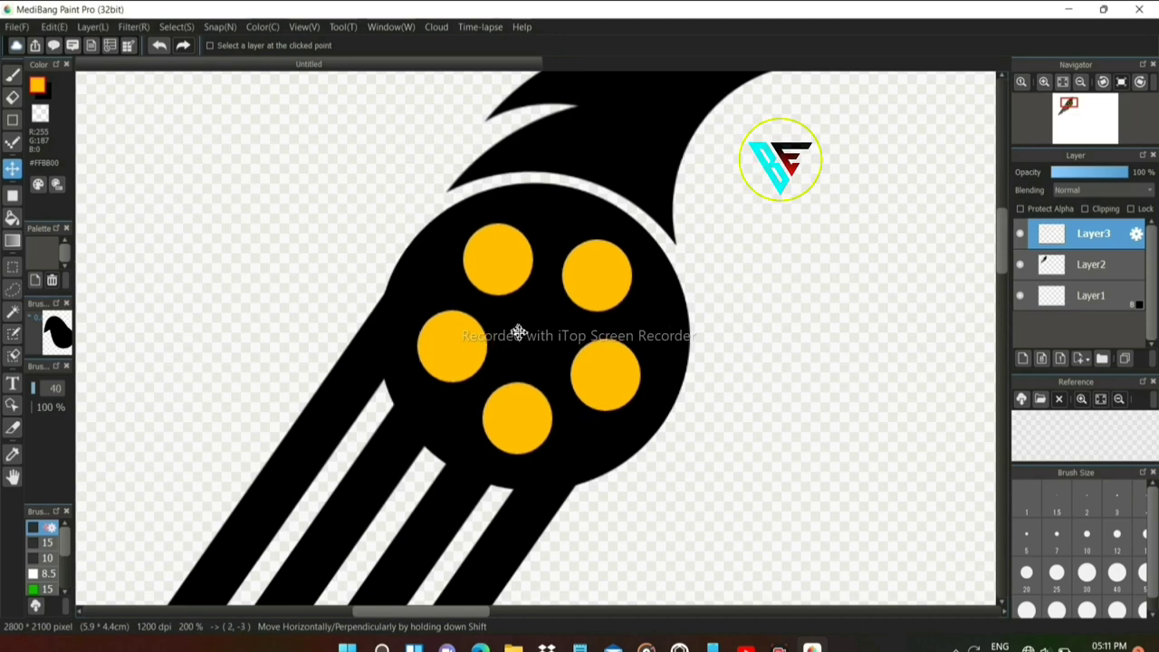
{"action": "key", "text": "b"}
{"action": "scroll", "coordinate": [289, 176], "scroll_direction": "up", "scroll_amount": 3}
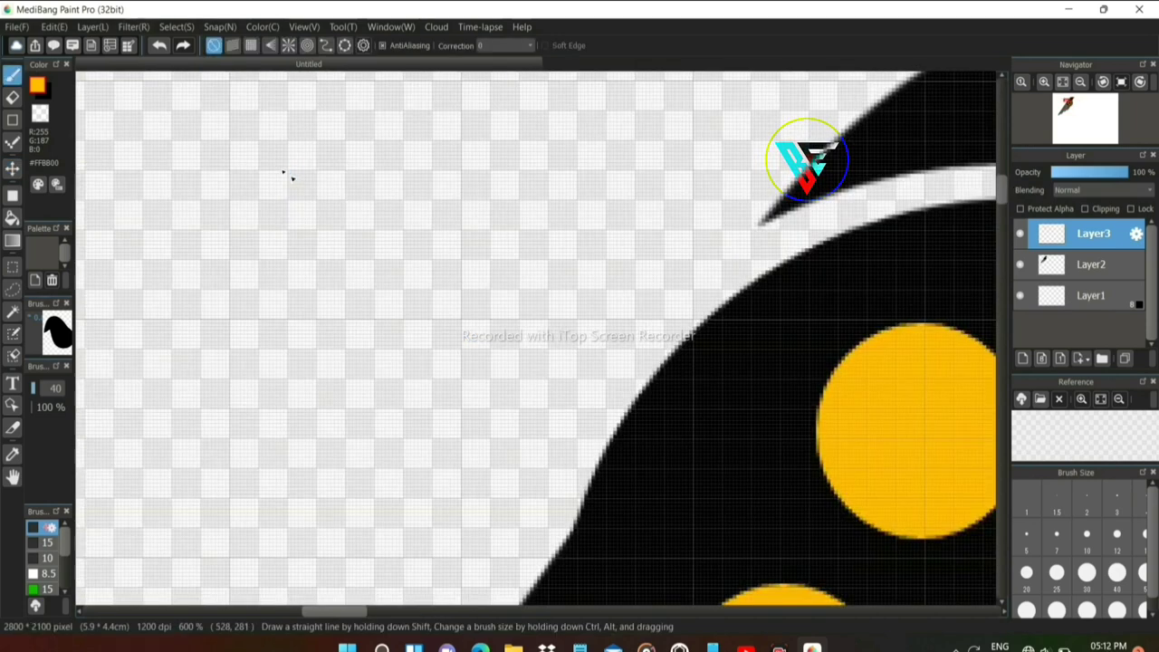
{"action": "scroll", "coordinate": [290, 176], "scroll_direction": "down", "scroll_amount": 5}
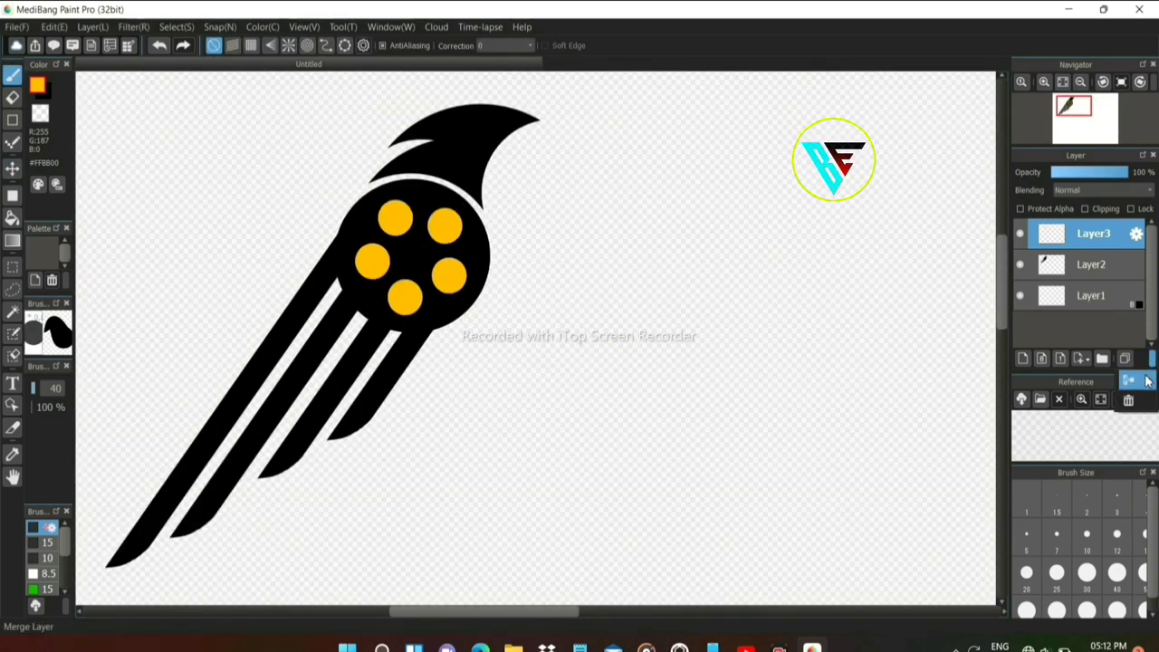
- Fill a layer below the falcon solid orange, then add an empty layer for text
{"action": "left_click", "coordinate": [1019, 265]}
{"action": "left_click", "coordinate": [12, 218]}
{"action": "left_click", "coordinate": [266, 227]}
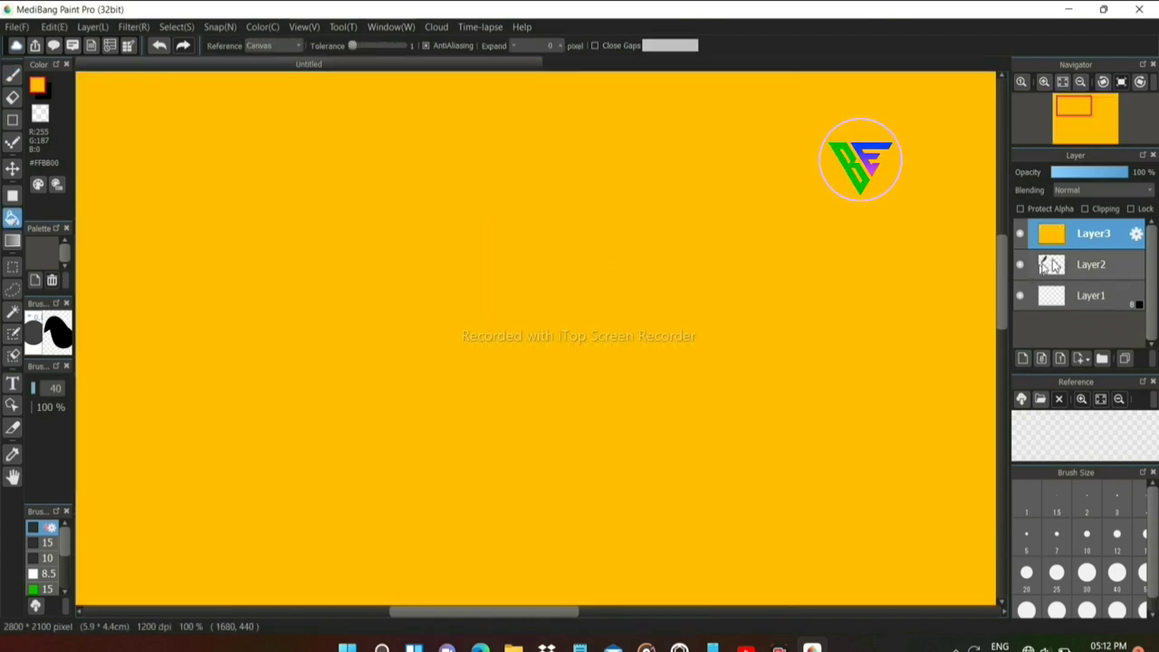
{"action": "left_click", "coordinate": [1020, 264]}
{"action": "left_click_drag", "start_coordinate": [1092, 233], "coordinate": [1103, 285]}
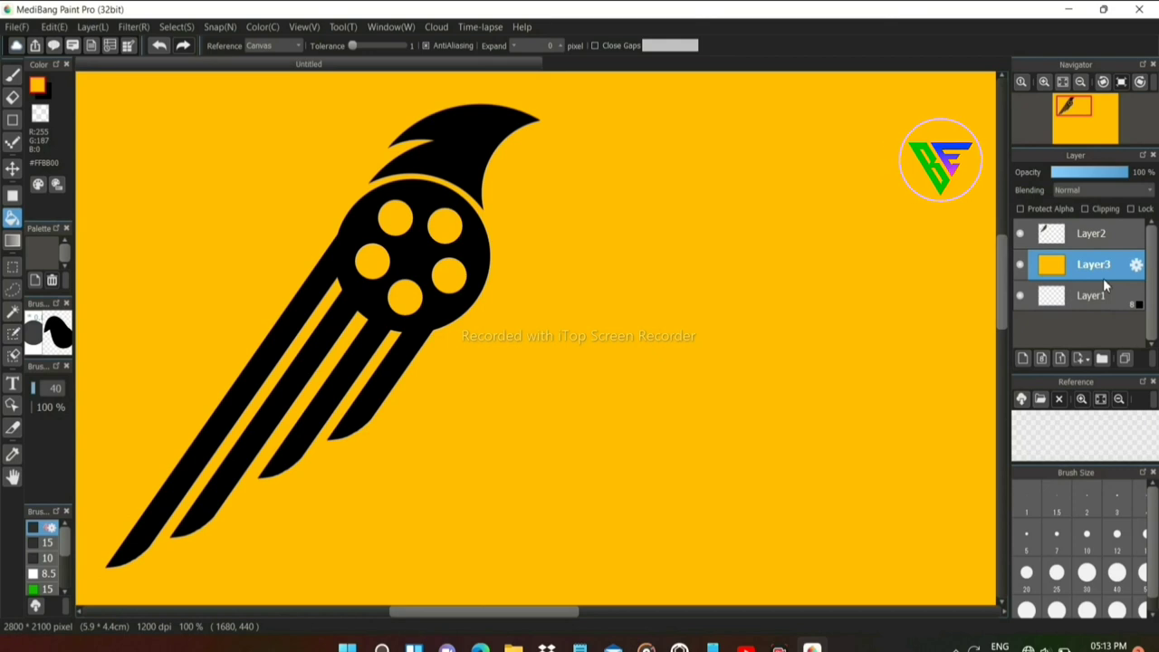
{"action": "left_click", "coordinate": [1022, 357]}
{"action": "left_click", "coordinate": [12, 385]}
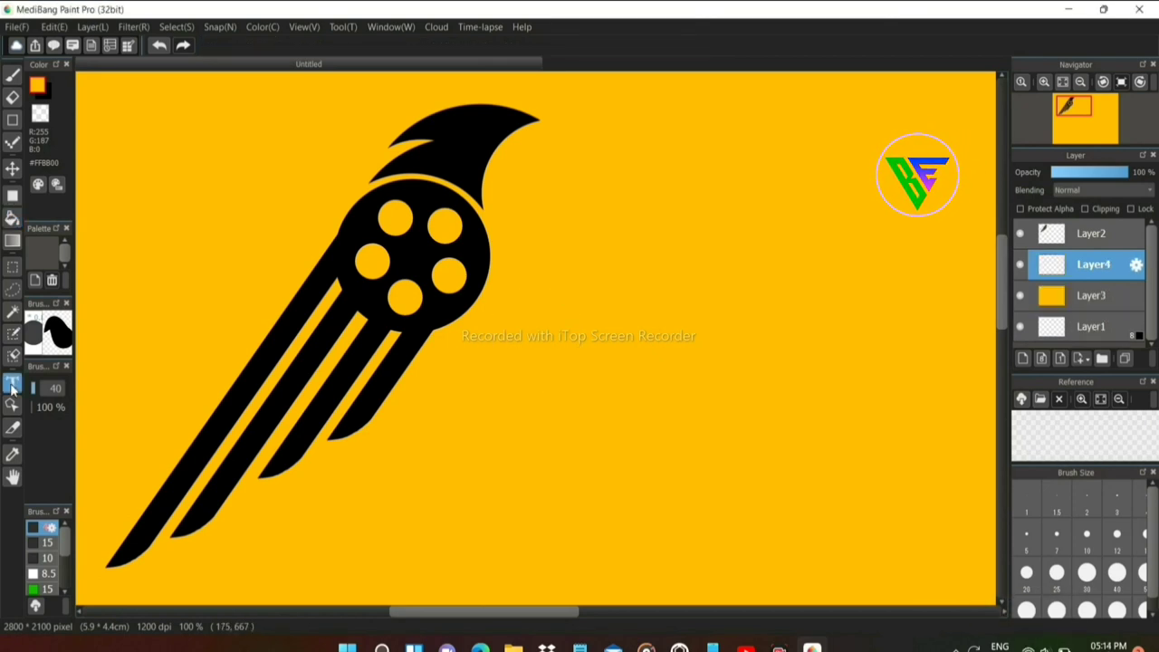
- Start a text box on the canvas and focus the Edit Text entry field
{"action": "left_click", "coordinate": [345, 29]}
{"action": "left_click", "coordinate": [345, 29]}
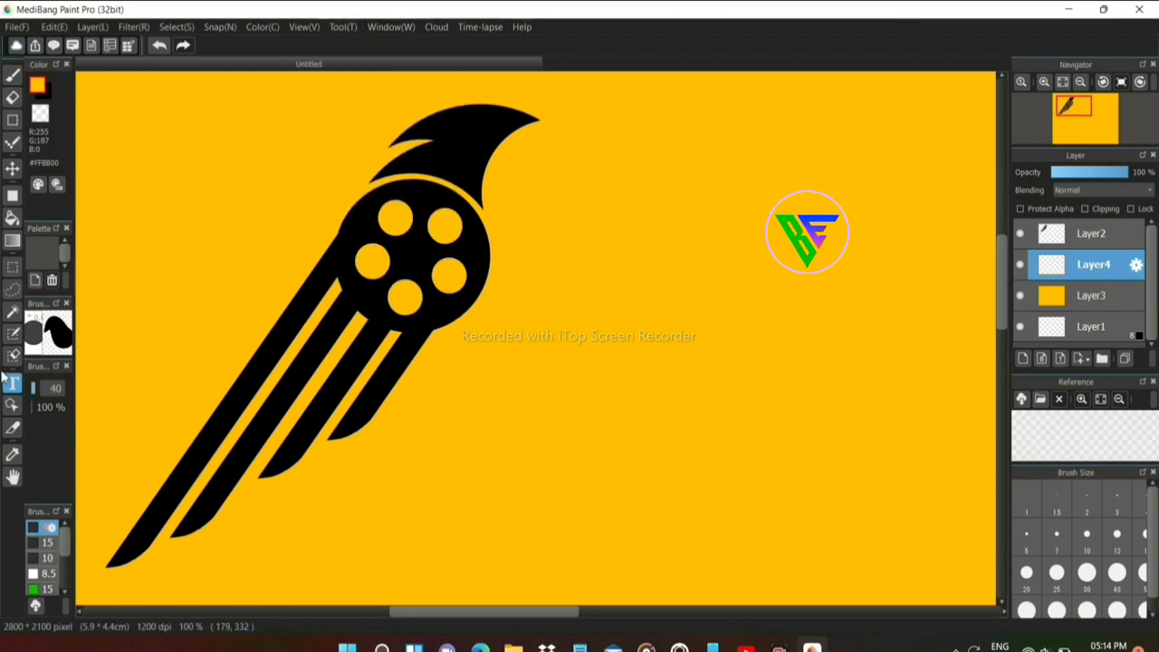
{"action": "left_click", "coordinate": [473, 396]}
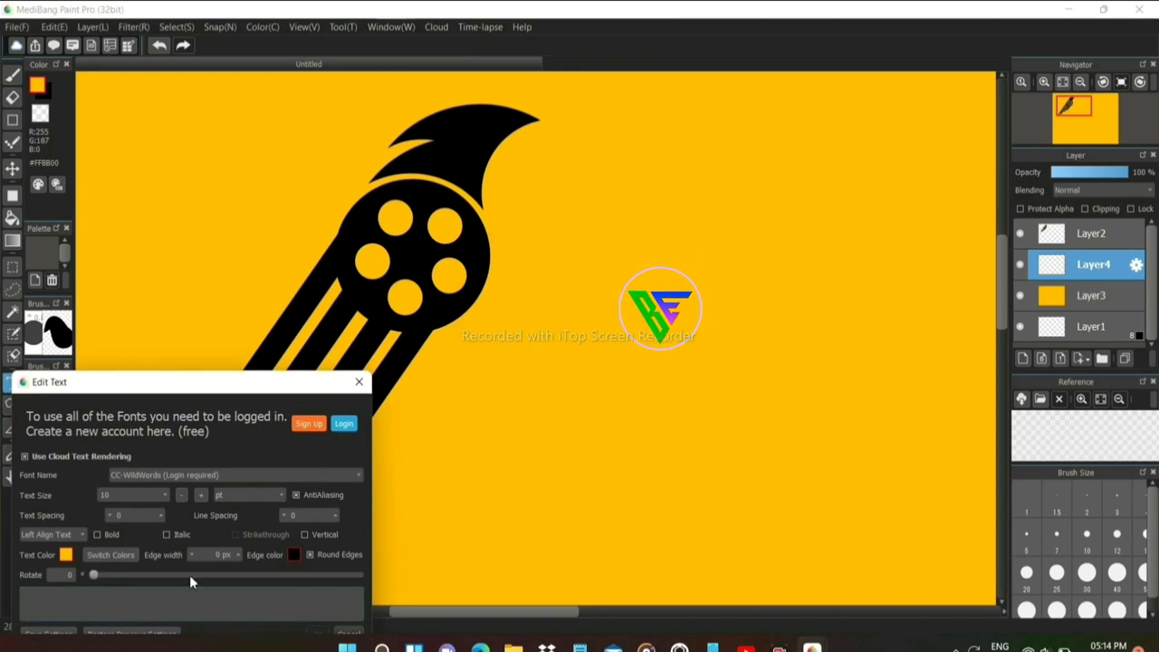
{"action": "left_click_drag", "start_coordinate": [214, 381], "coordinate": [346, 255]}
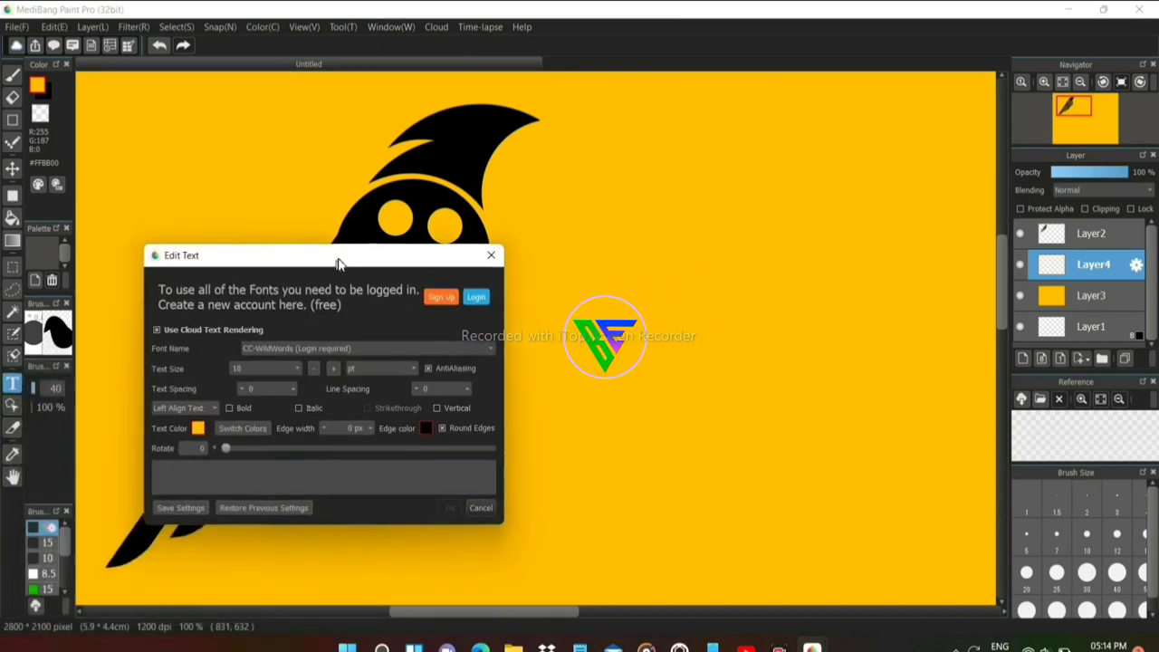
{"action": "left_click", "coordinate": [247, 467]}
{"action": "type", "text": "FALCON"}
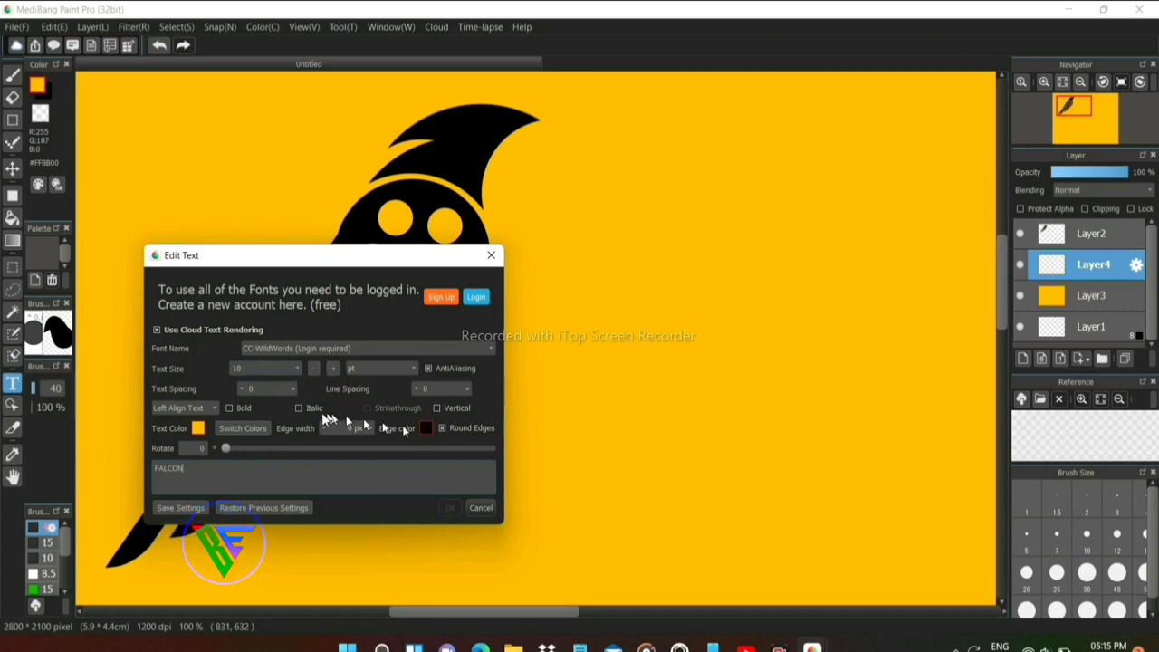
- Set the FALCON text to black, CC-WildWords, size 12, and save the settings
{"action": "left_click", "coordinate": [198, 429]}
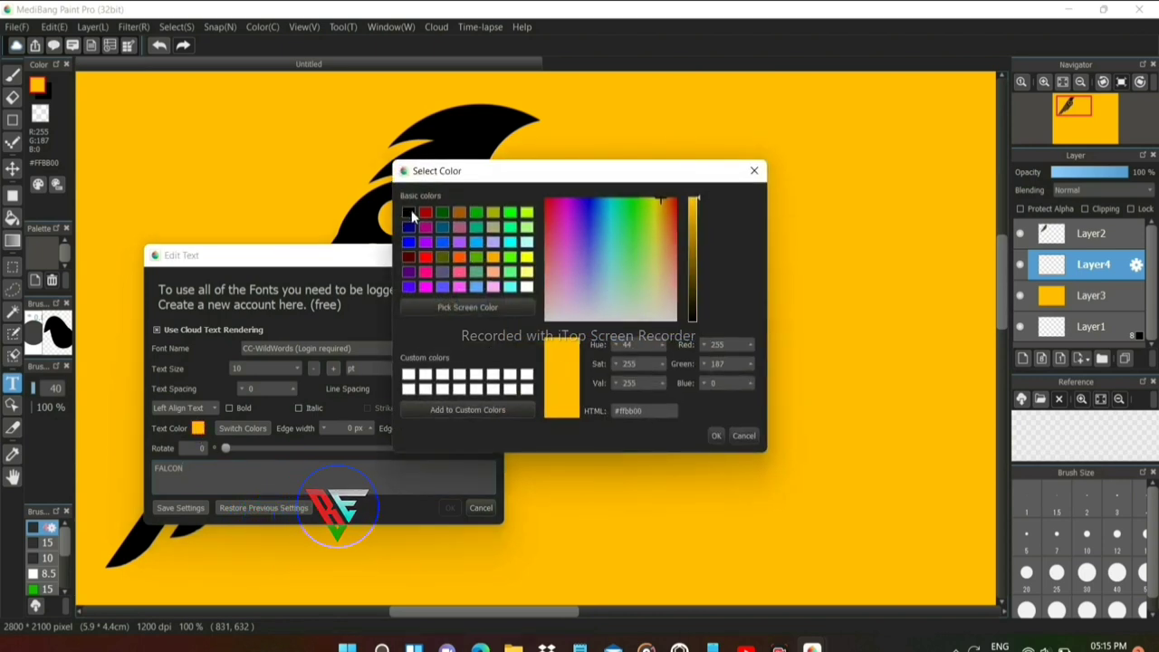
{"action": "left_click", "coordinate": [409, 212]}
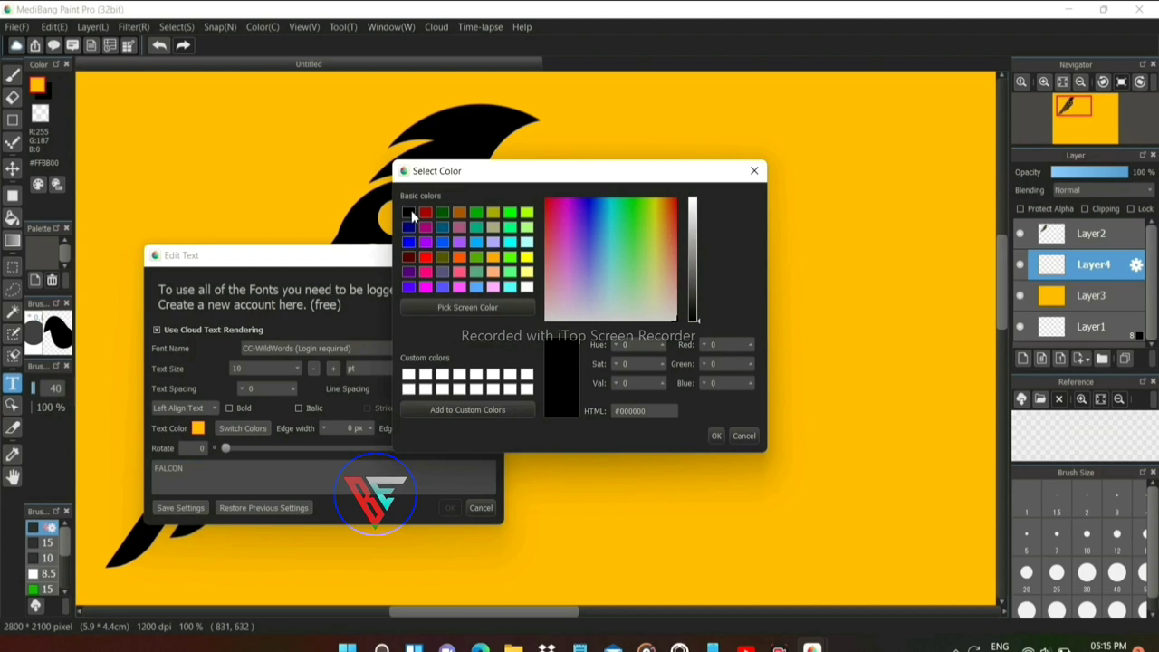
{"action": "left_click", "coordinate": [716, 437]}
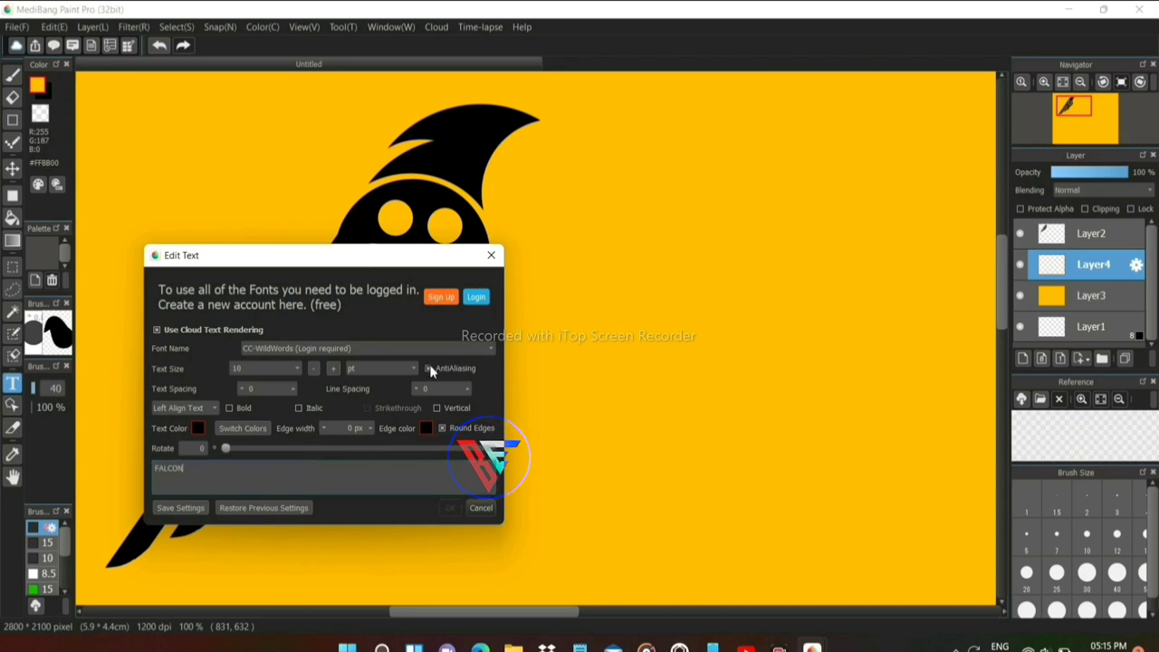
{"action": "left_click", "coordinate": [452, 348]}
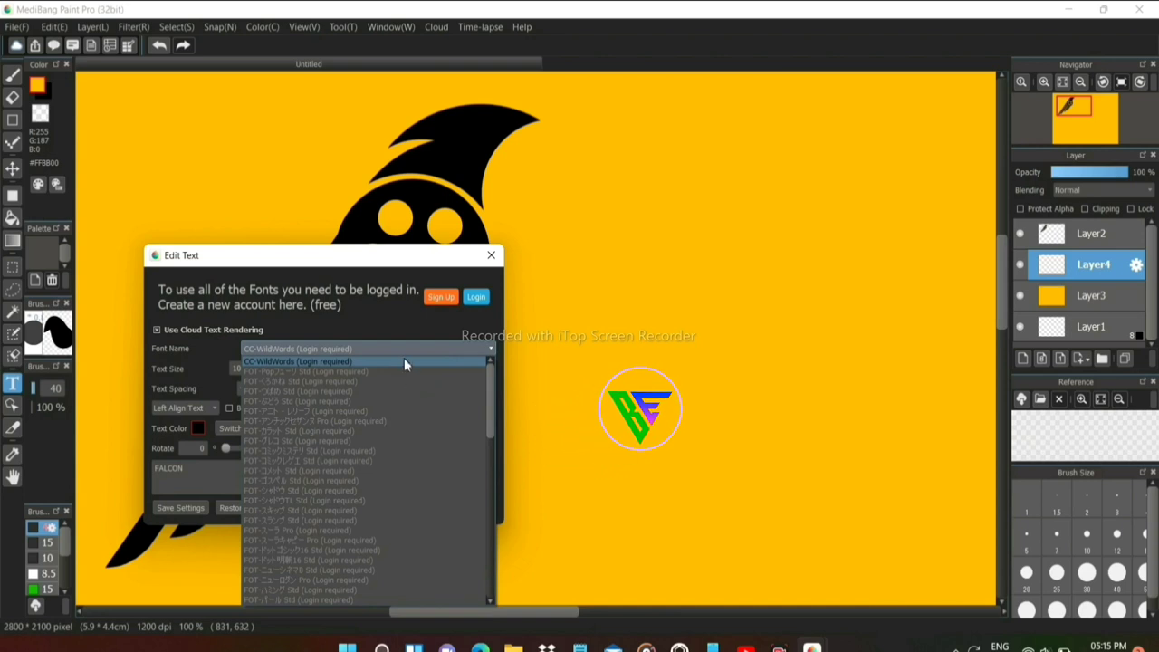
{"action": "left_click", "coordinate": [490, 349]}
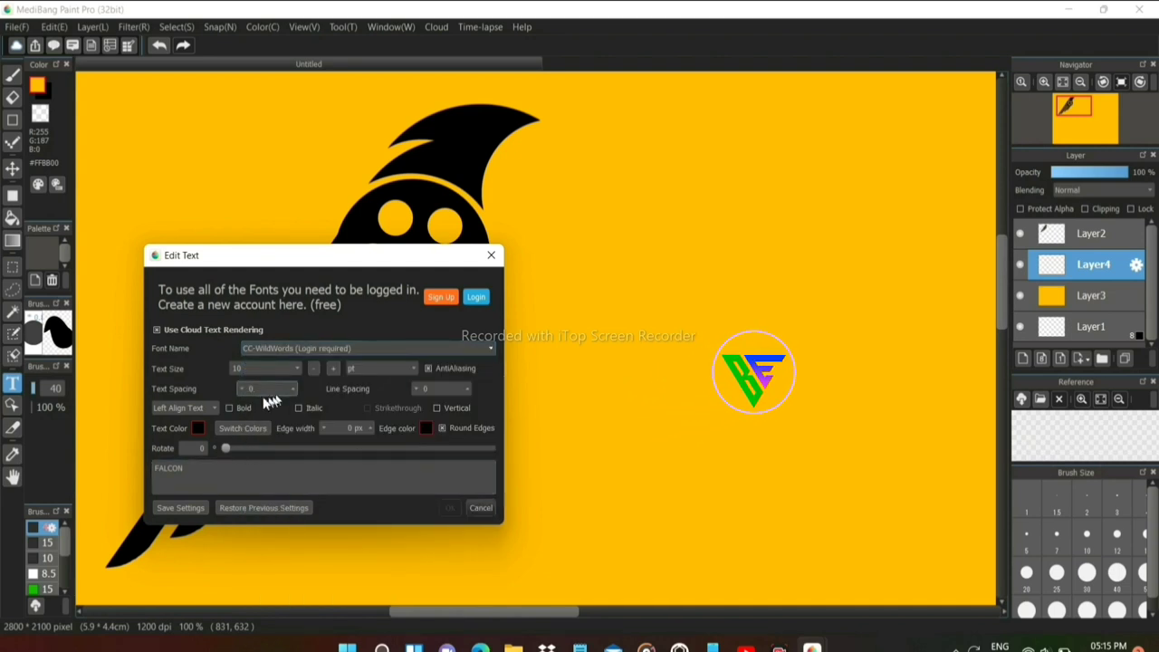
{"action": "left_click", "coordinate": [296, 369]}
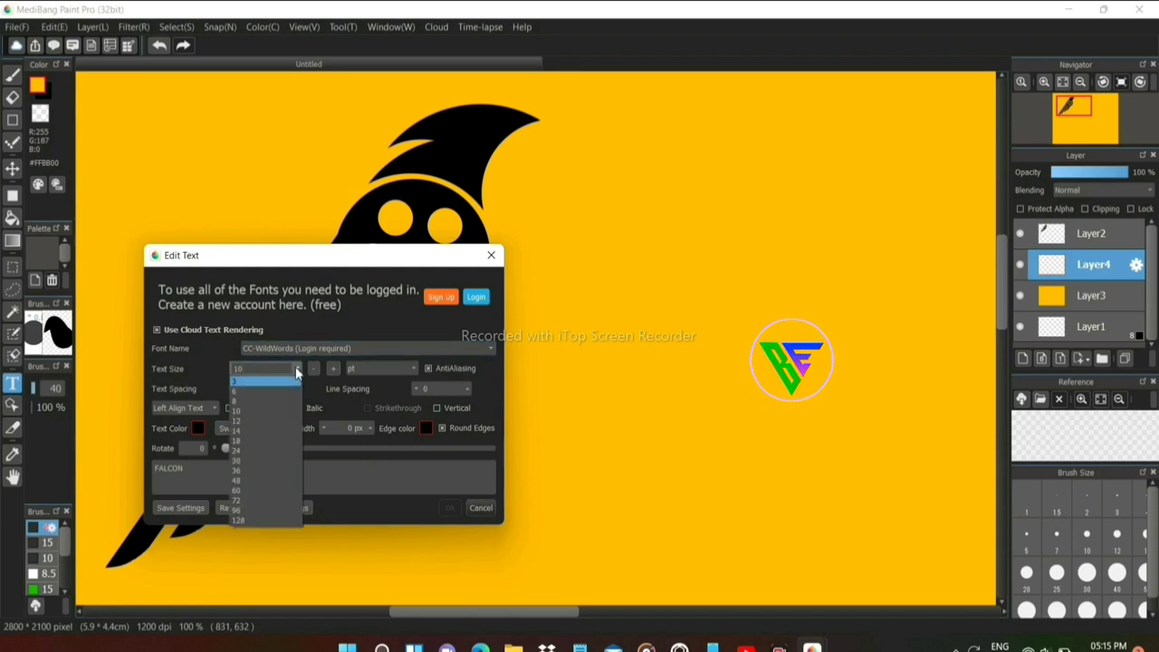
{"action": "left_click", "coordinate": [269, 423]}
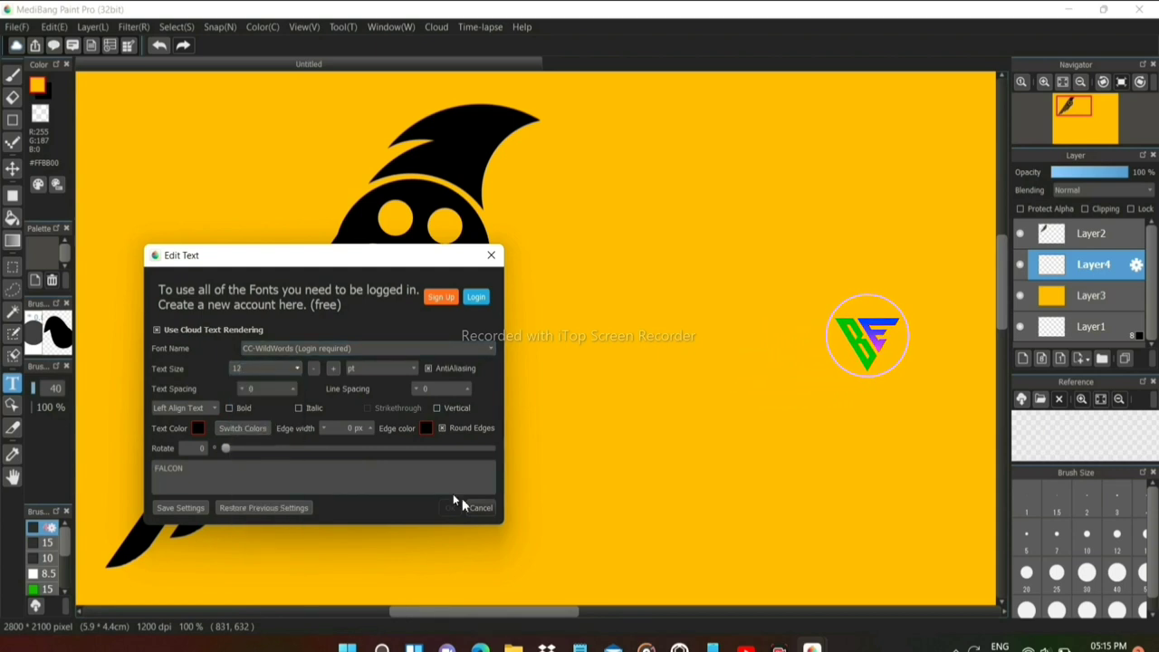
{"action": "left_click", "coordinate": [200, 510]}
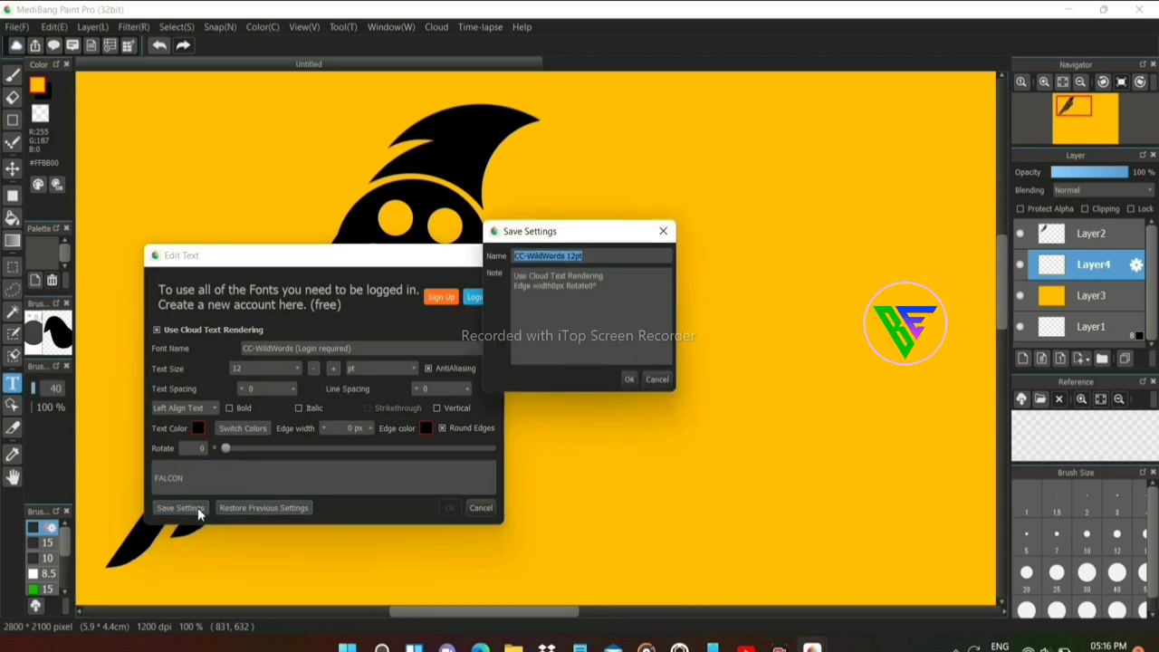